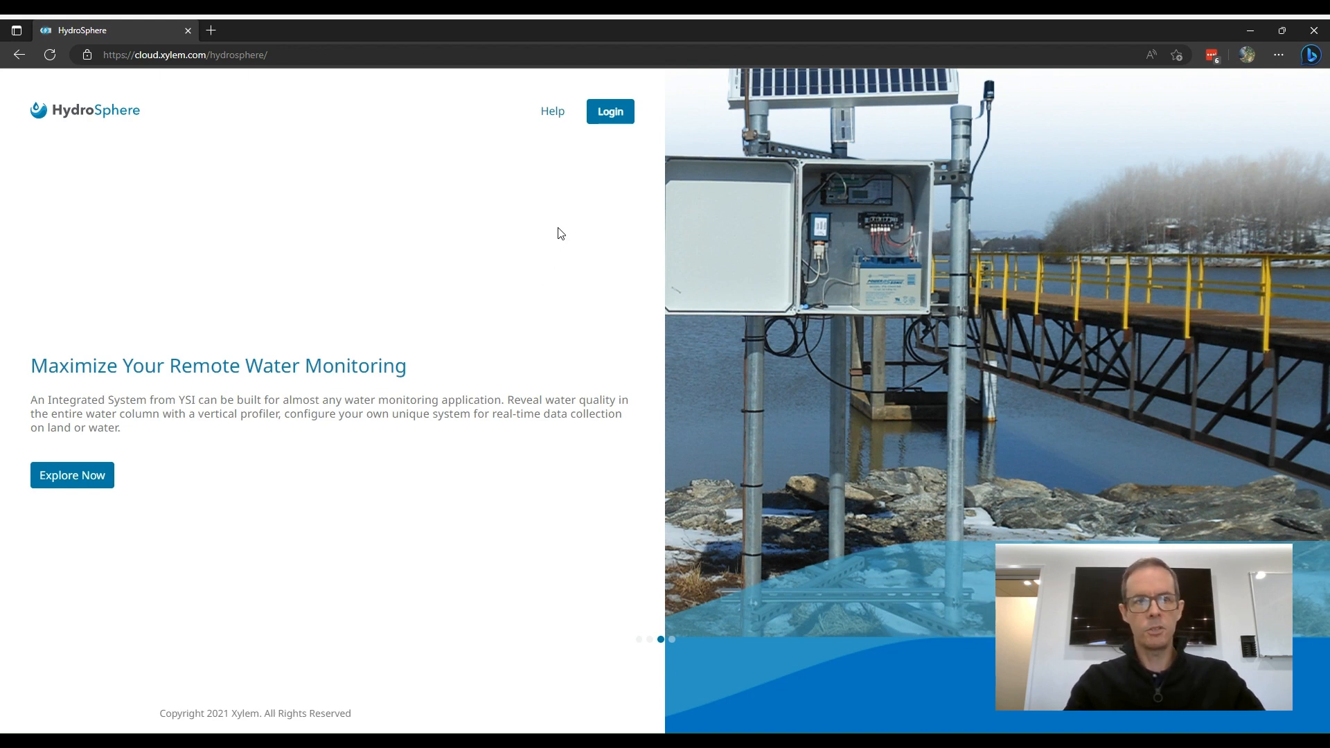
pyautogui.click(619, 114)
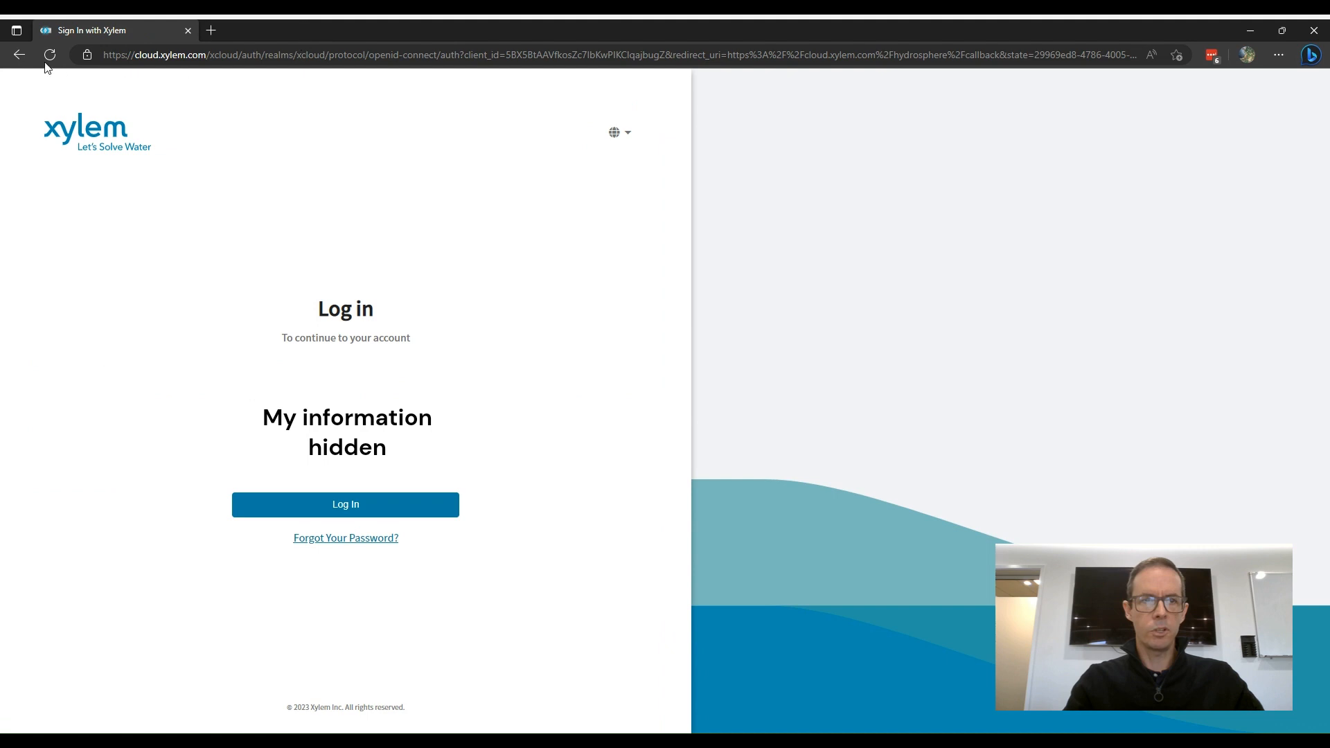
pyautogui.click(20, 57)
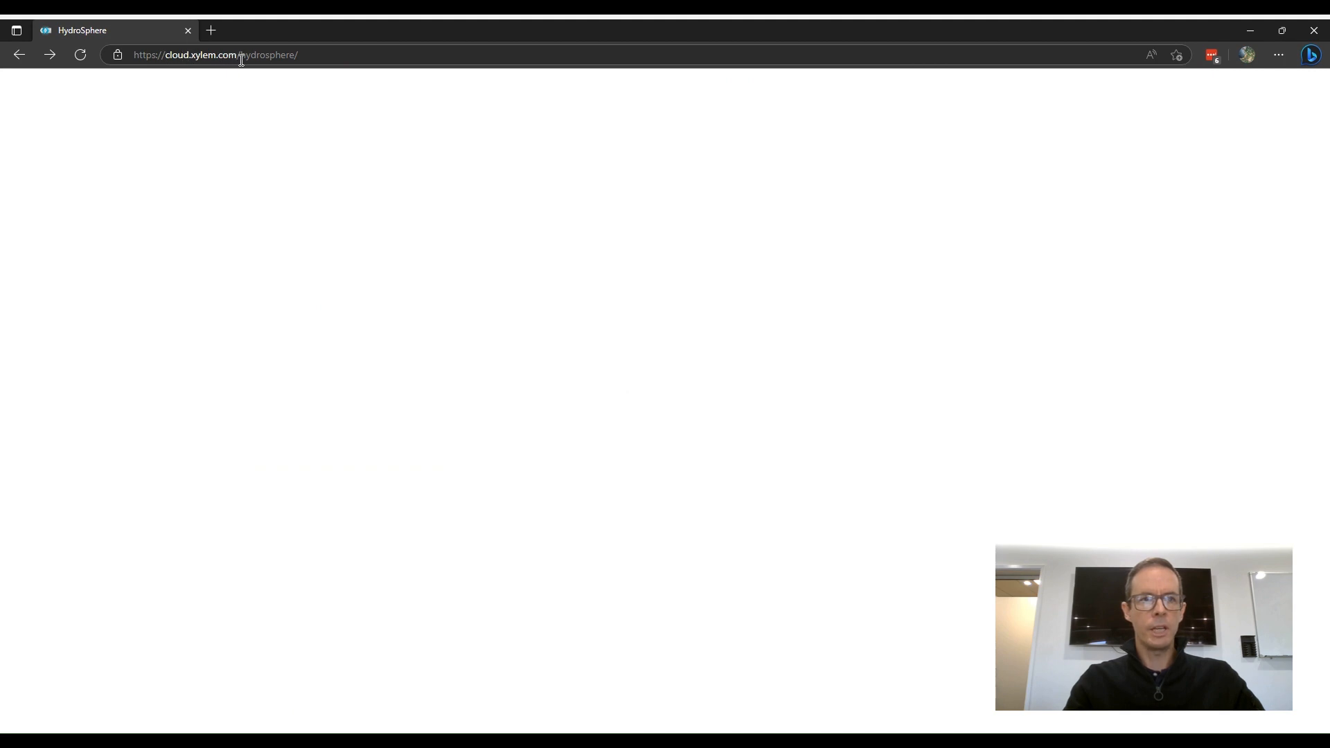
pyautogui.click(312, 60)
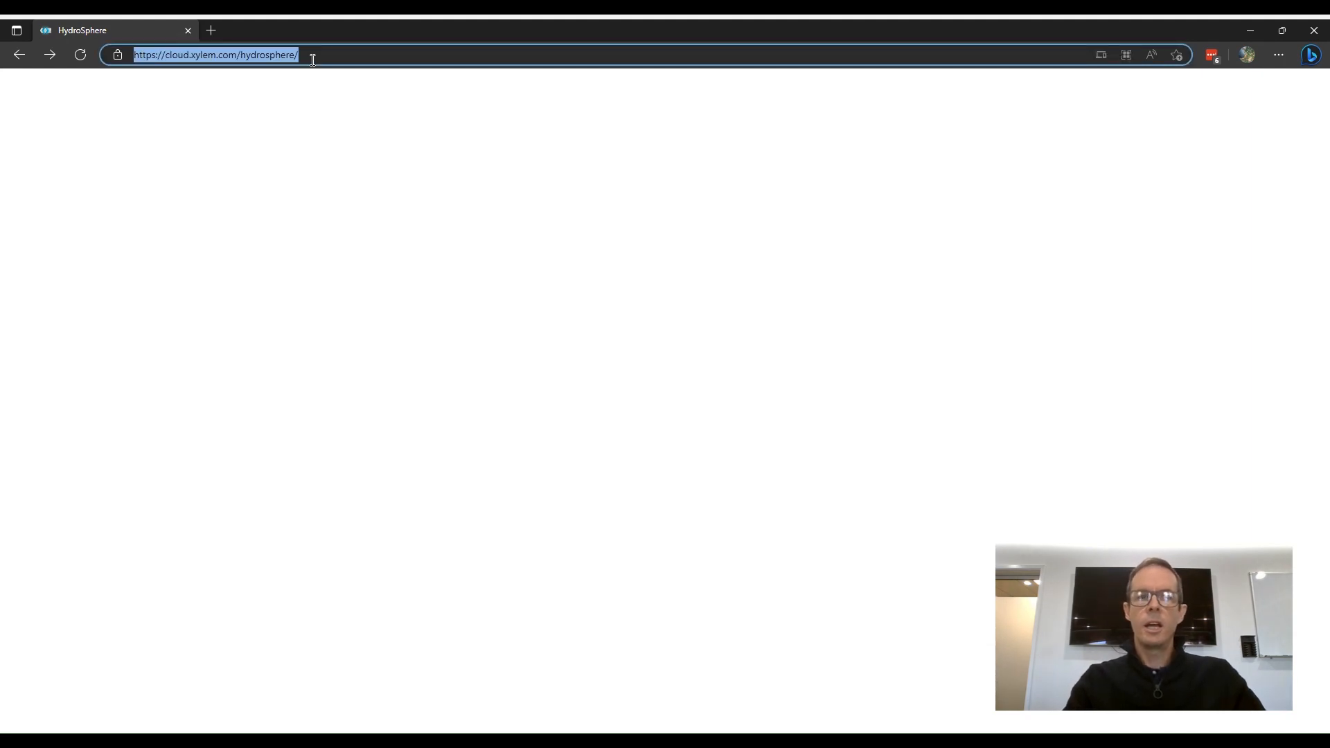
pyautogui.press('Return')
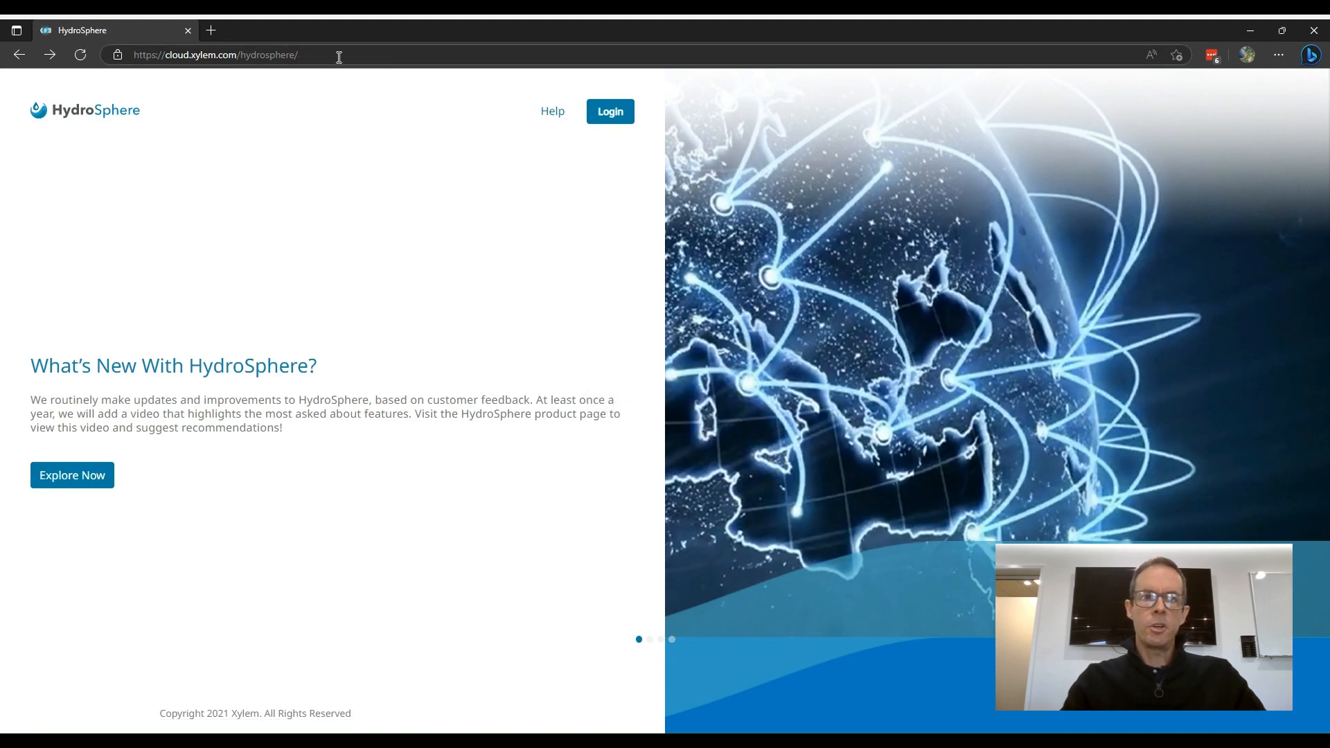
# - Log in to HydroSphere, choose the first account in the list, and dismiss the account notification
pyautogui.click(601, 118)
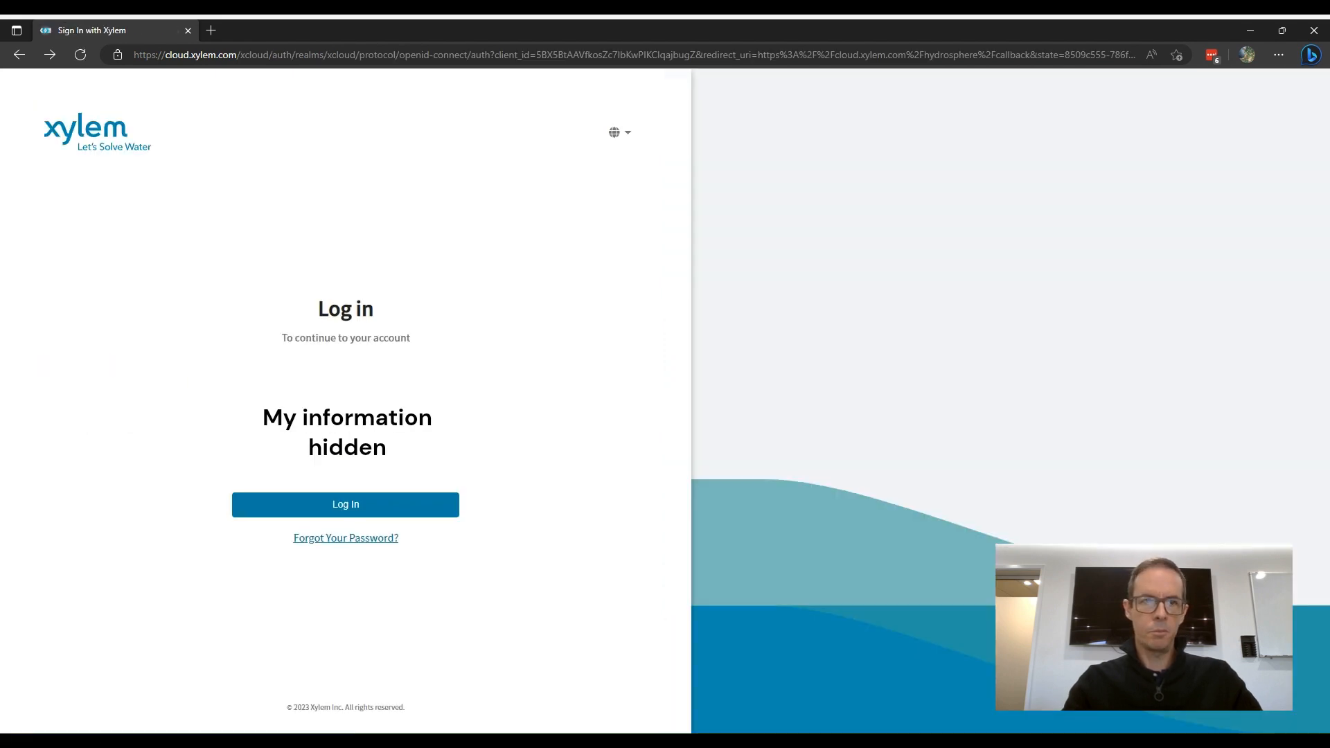
pyautogui.click(347, 505)
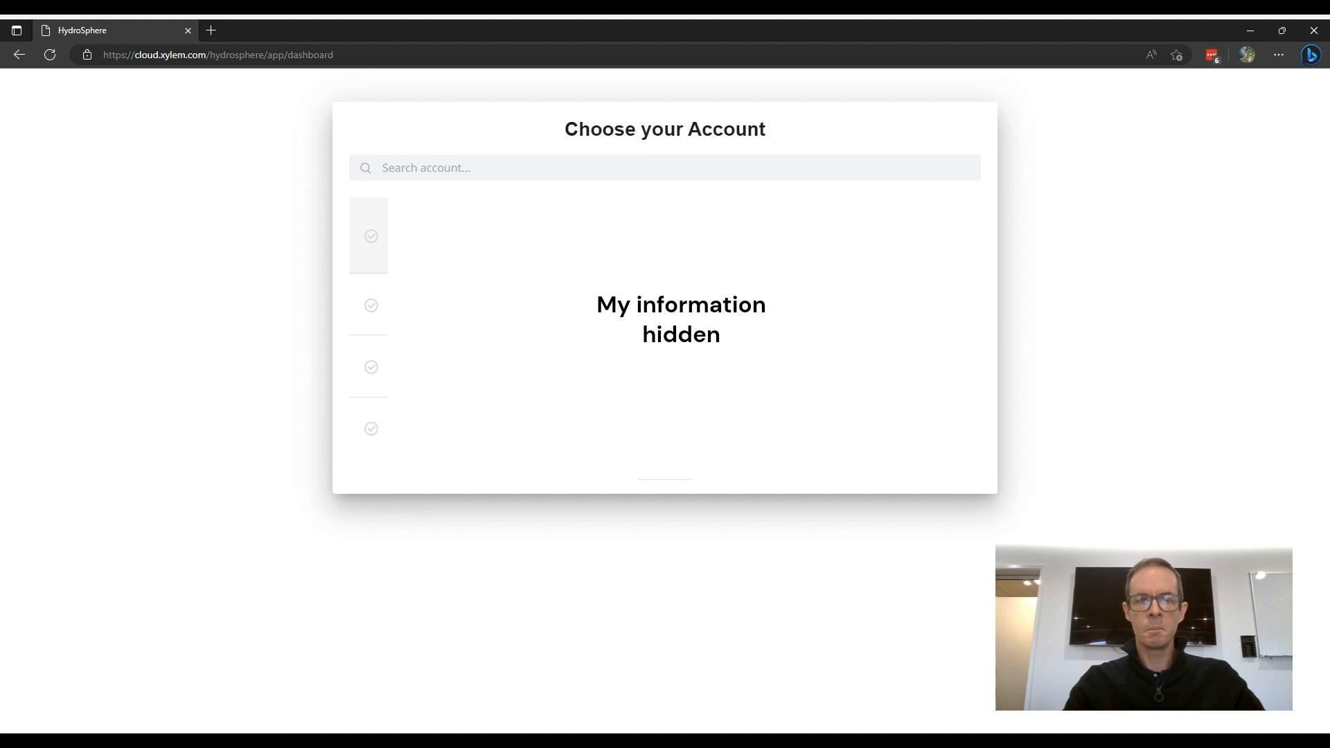
pyautogui.click(441, 257)
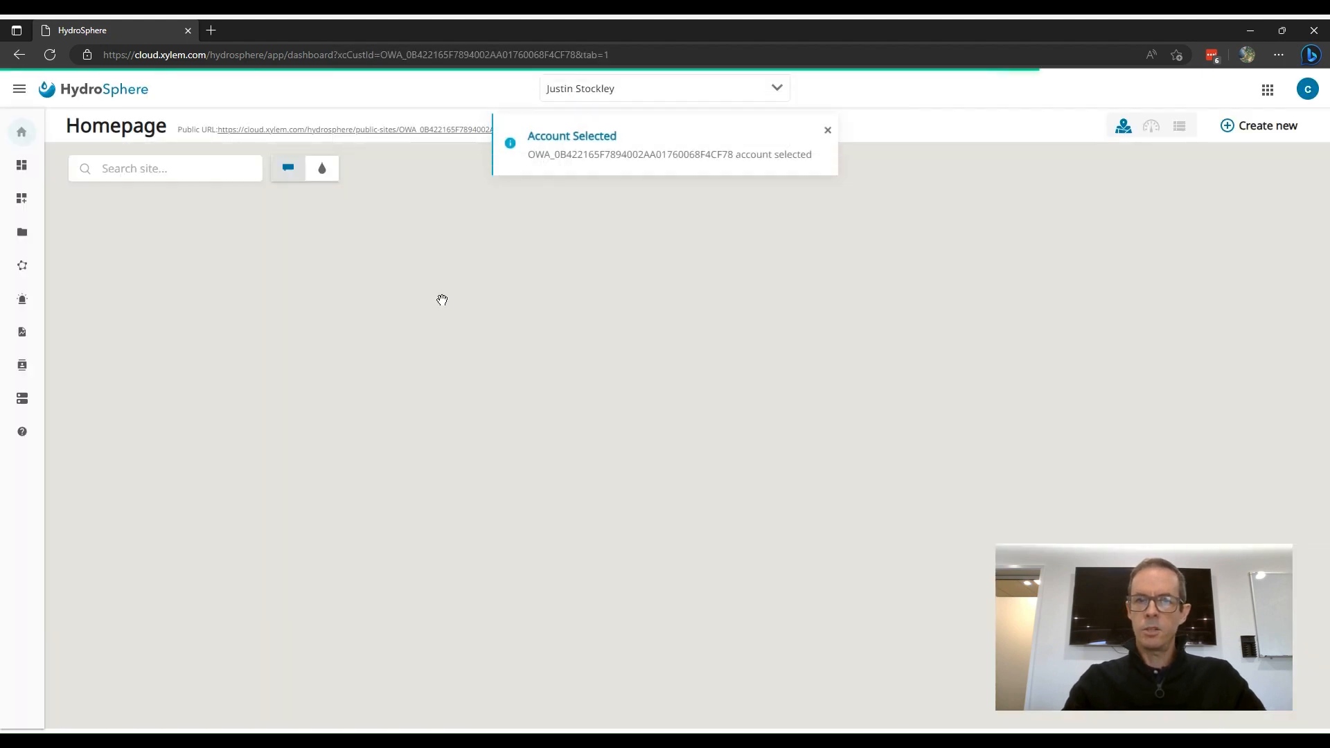
pyautogui.click(825, 135)
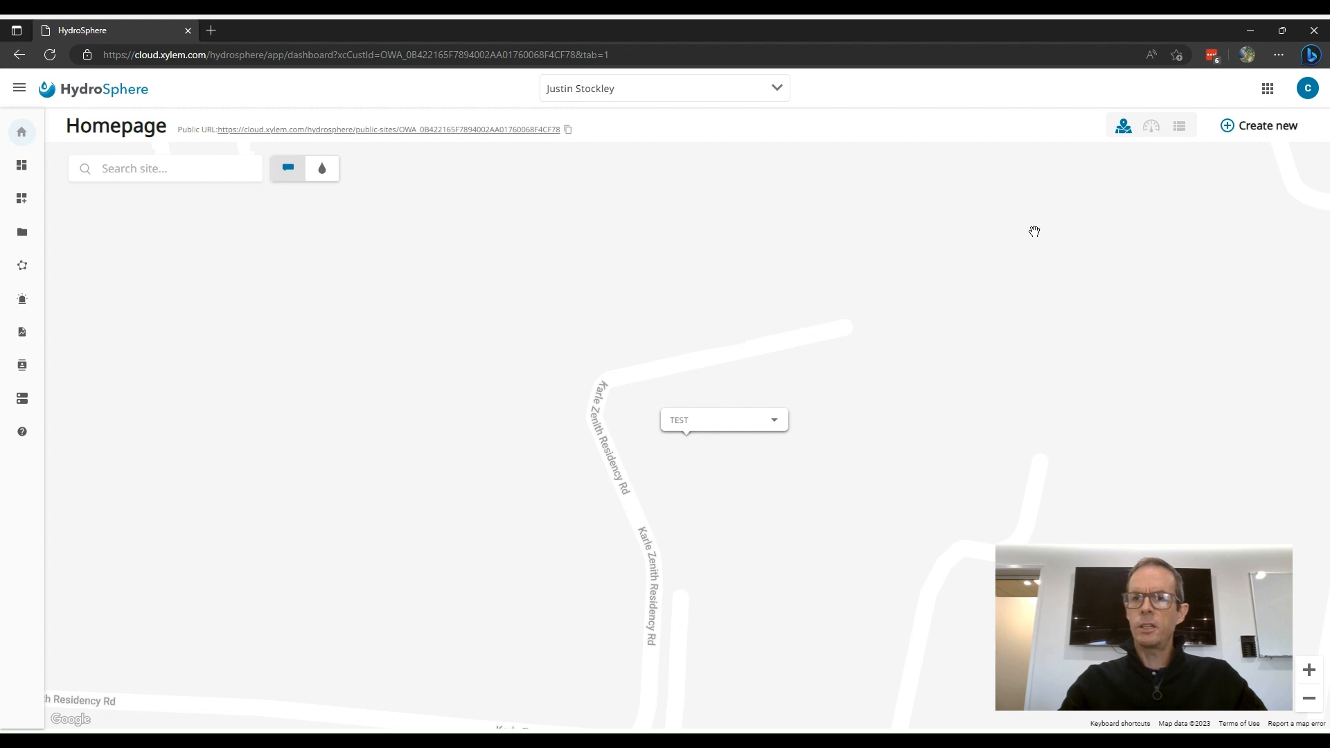
# - Start creating a new site and set its Site Id to Ai1_10000
pyautogui.click(1249, 131)
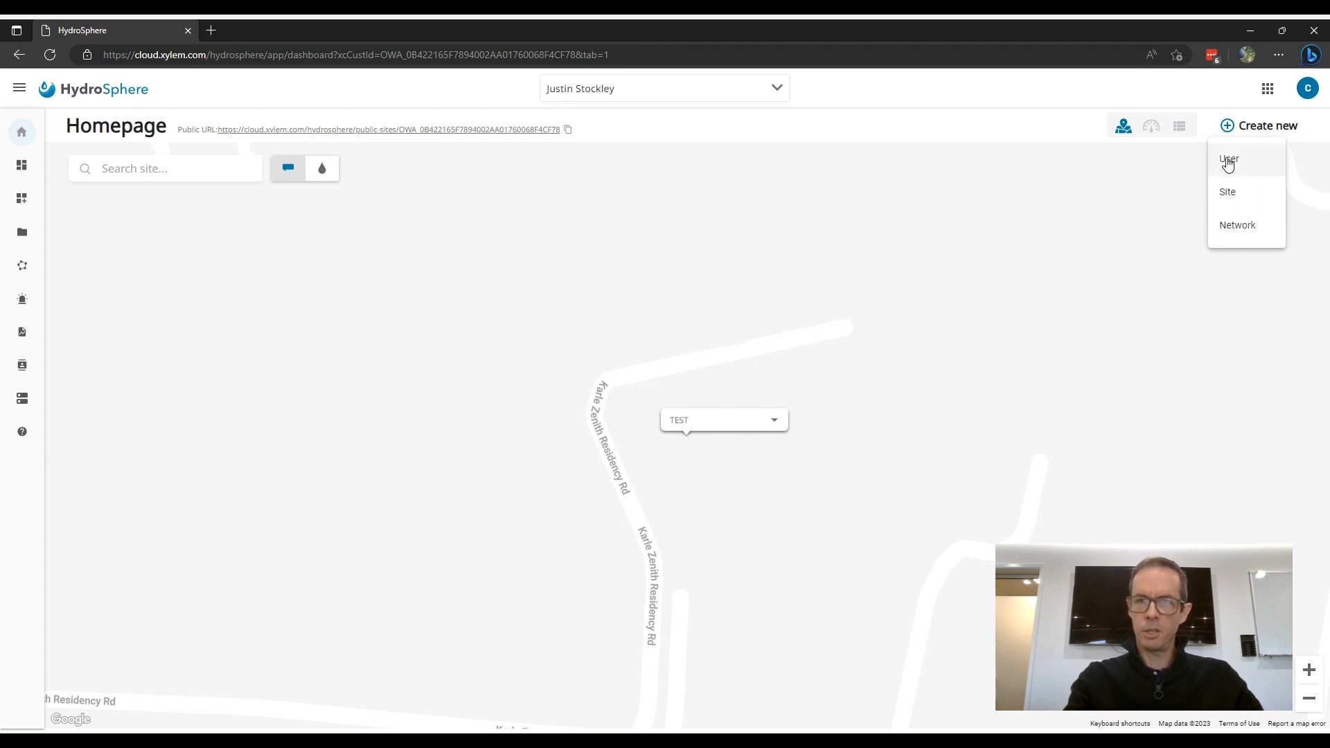
pyautogui.click(1248, 197)
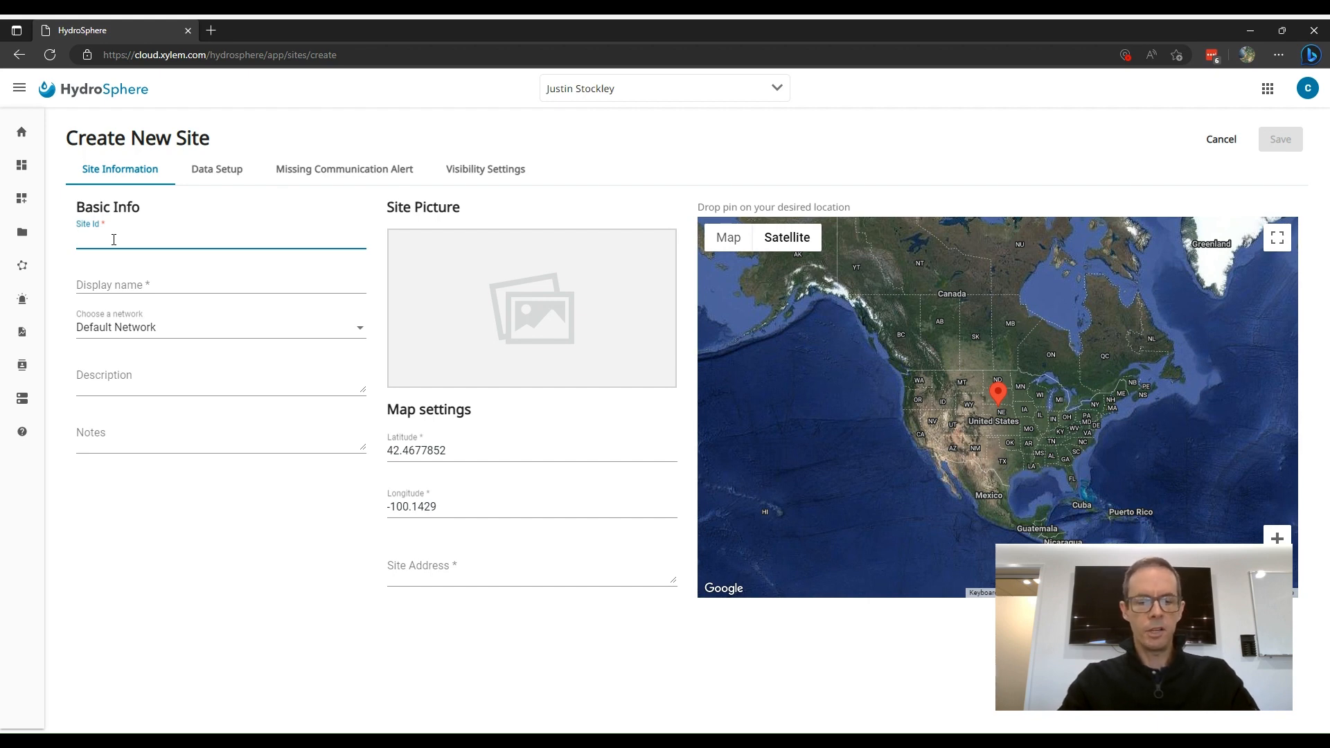
pyautogui.write('Ai1')
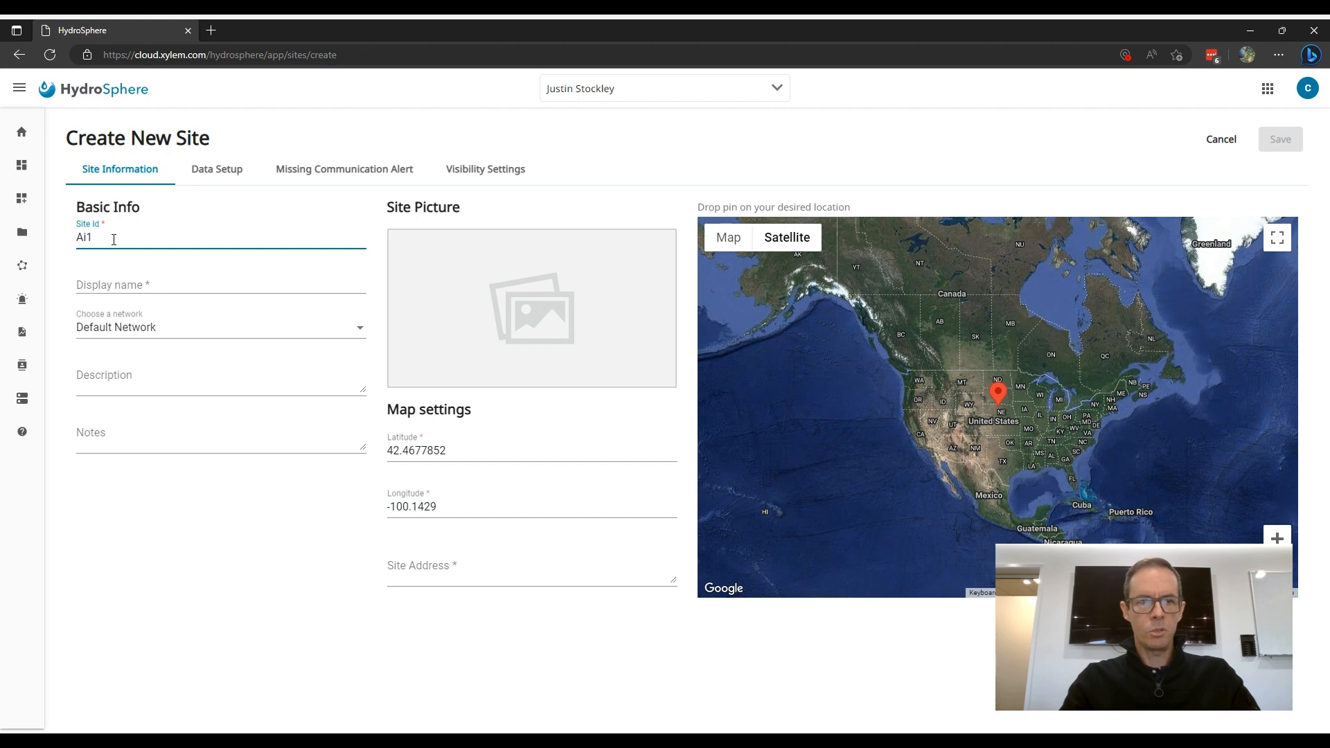
pyautogui.write('_')
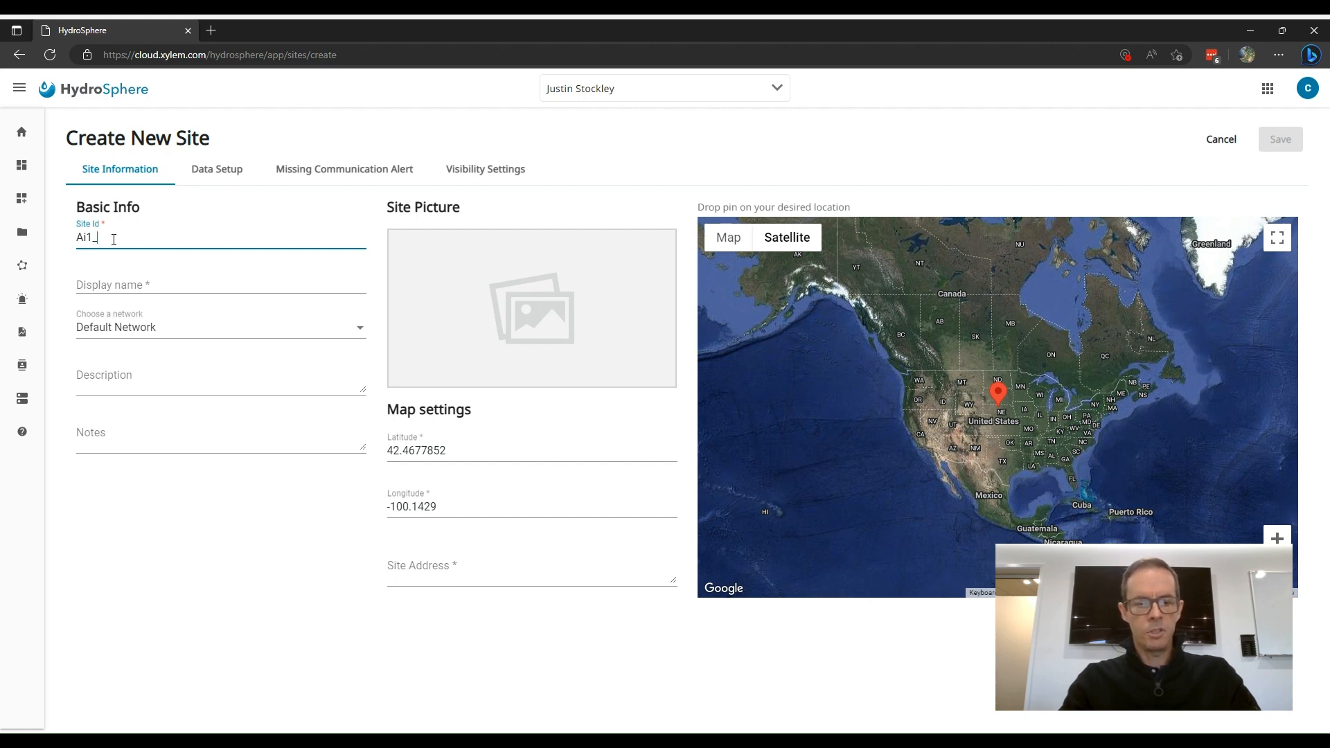
pyautogui.write('10000')
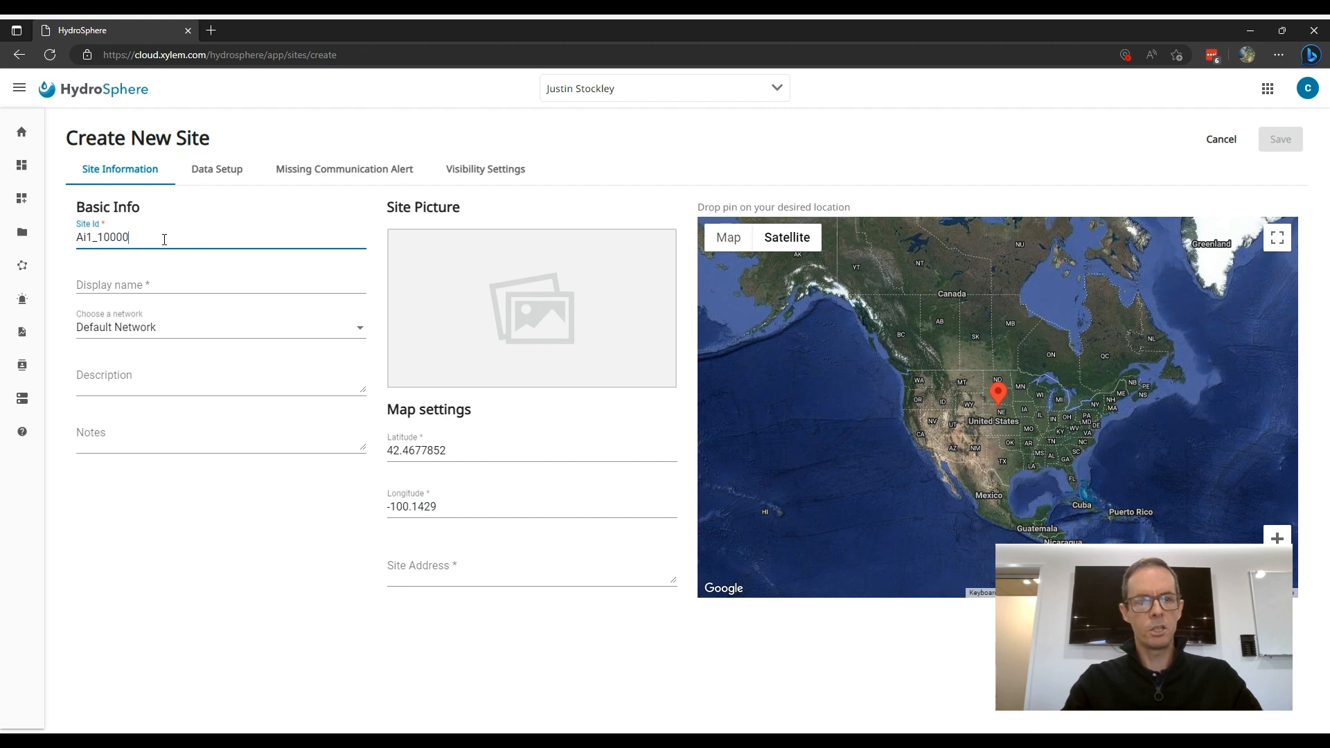
# - Set the new site's display name to Jones Rd Creek
pyautogui.click(123, 283)
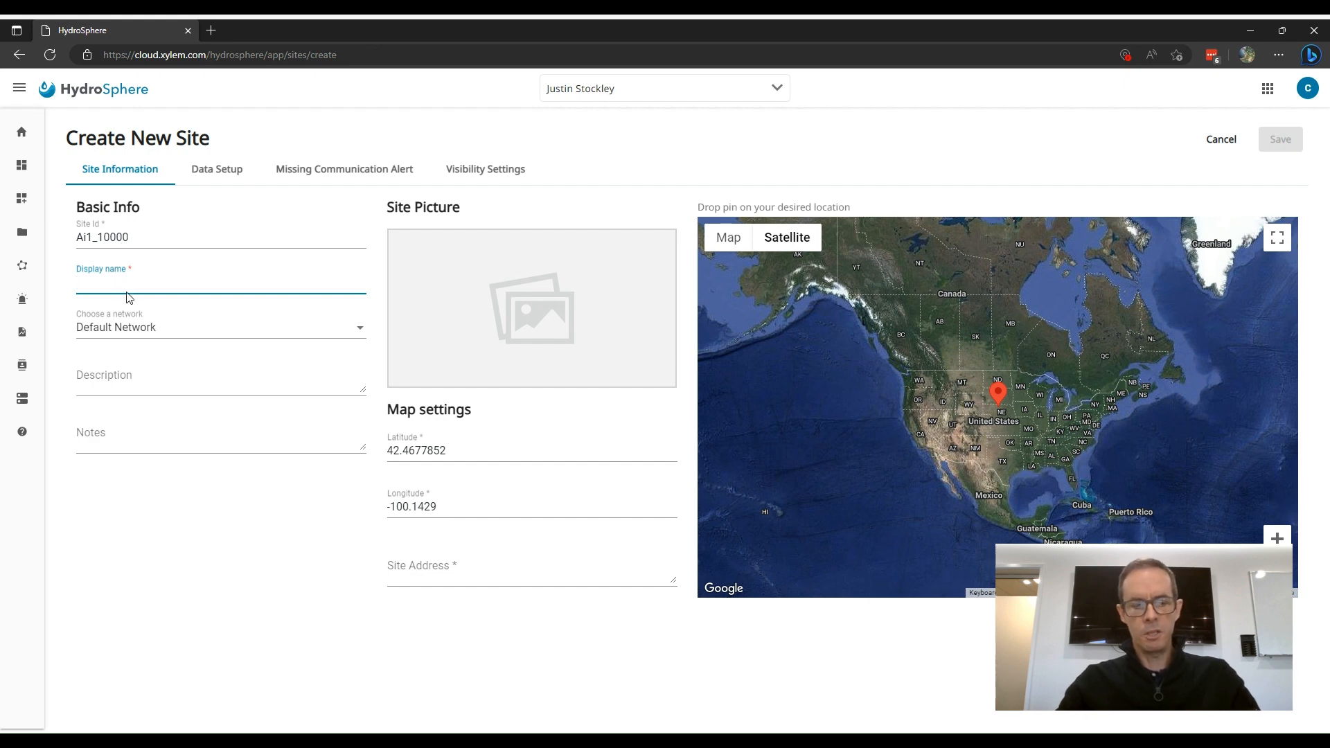
pyautogui.write('J')
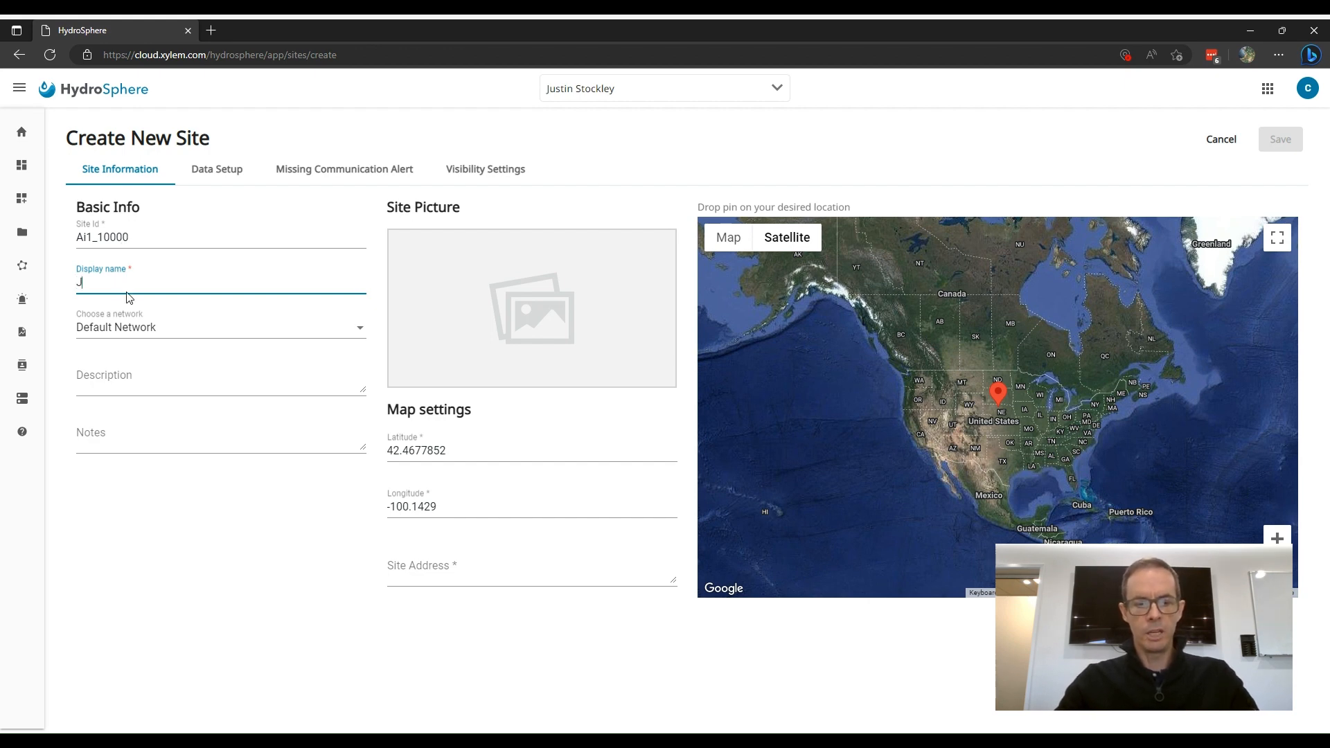
pyautogui.write('ones Rd Creek')
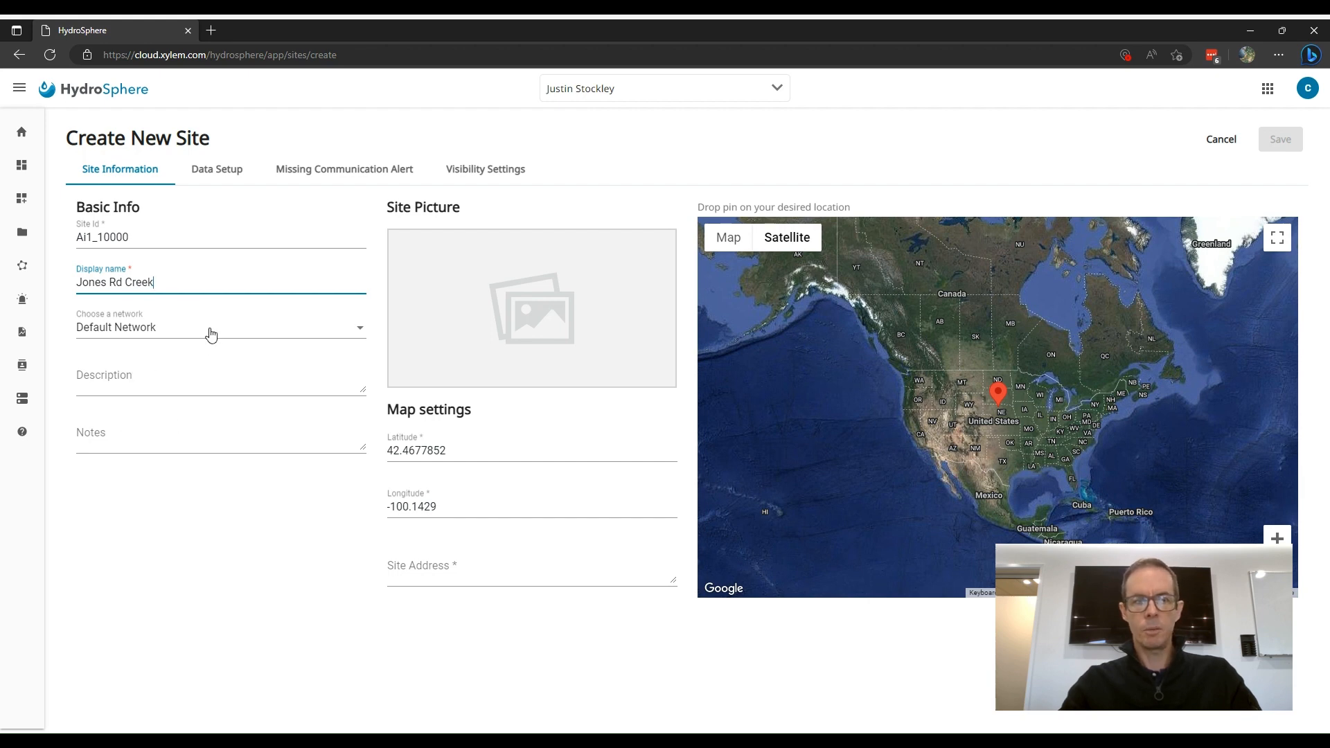
# - Set the site's map location to latitude 30 and longitude -100
pyautogui.click(466, 449)
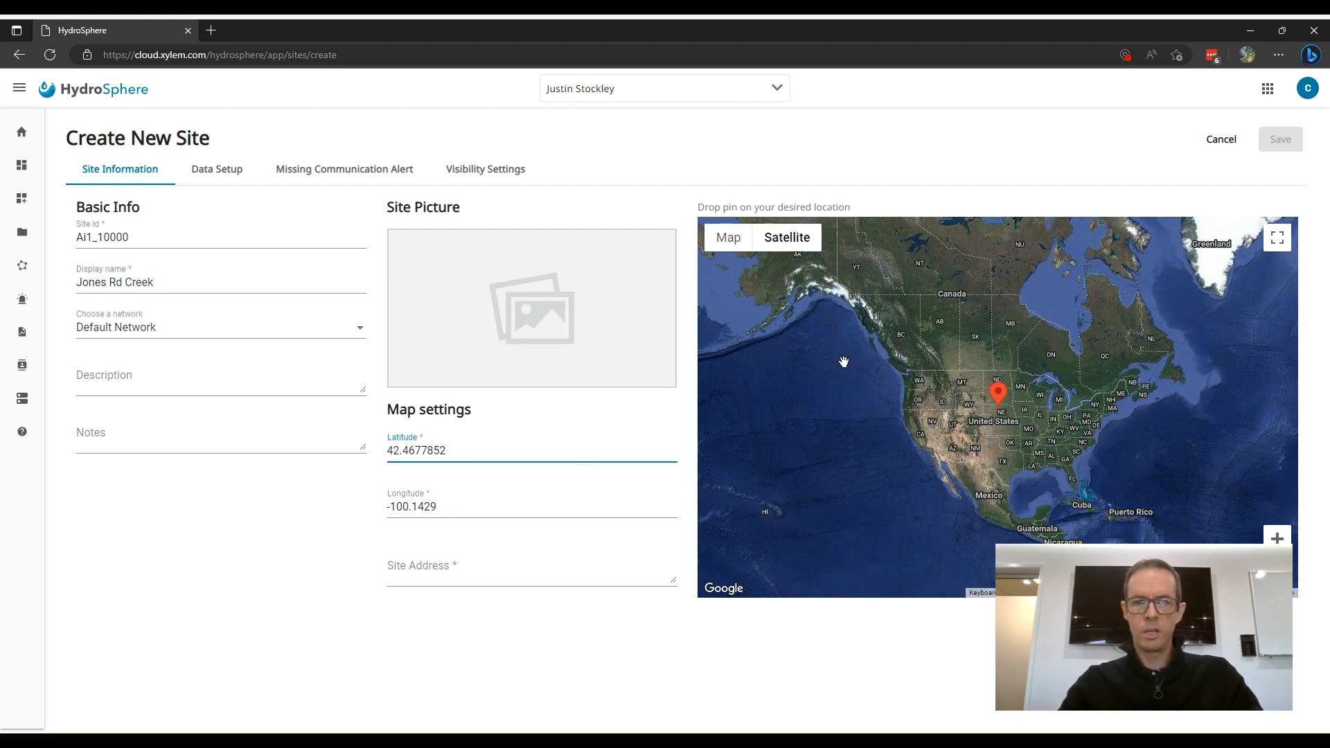
pyautogui.hotkey('ctrl', 'a')
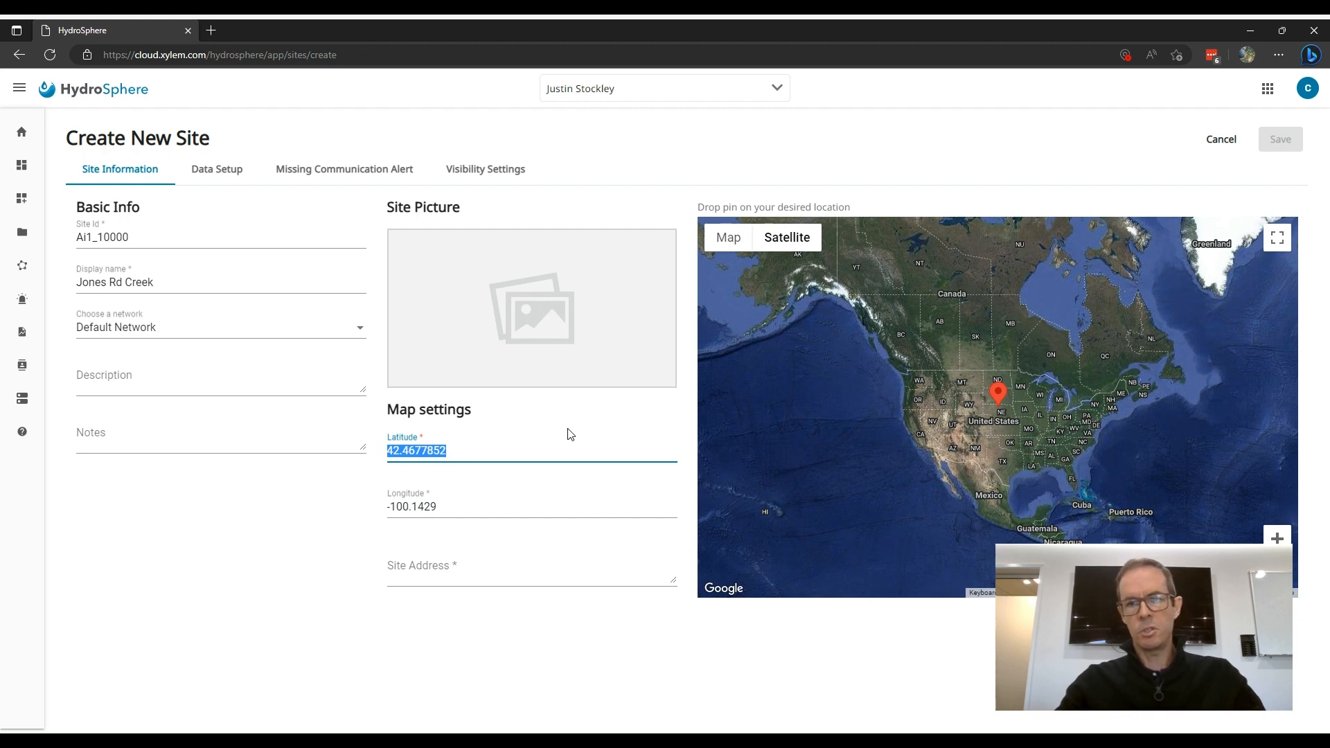
pyautogui.write('30')
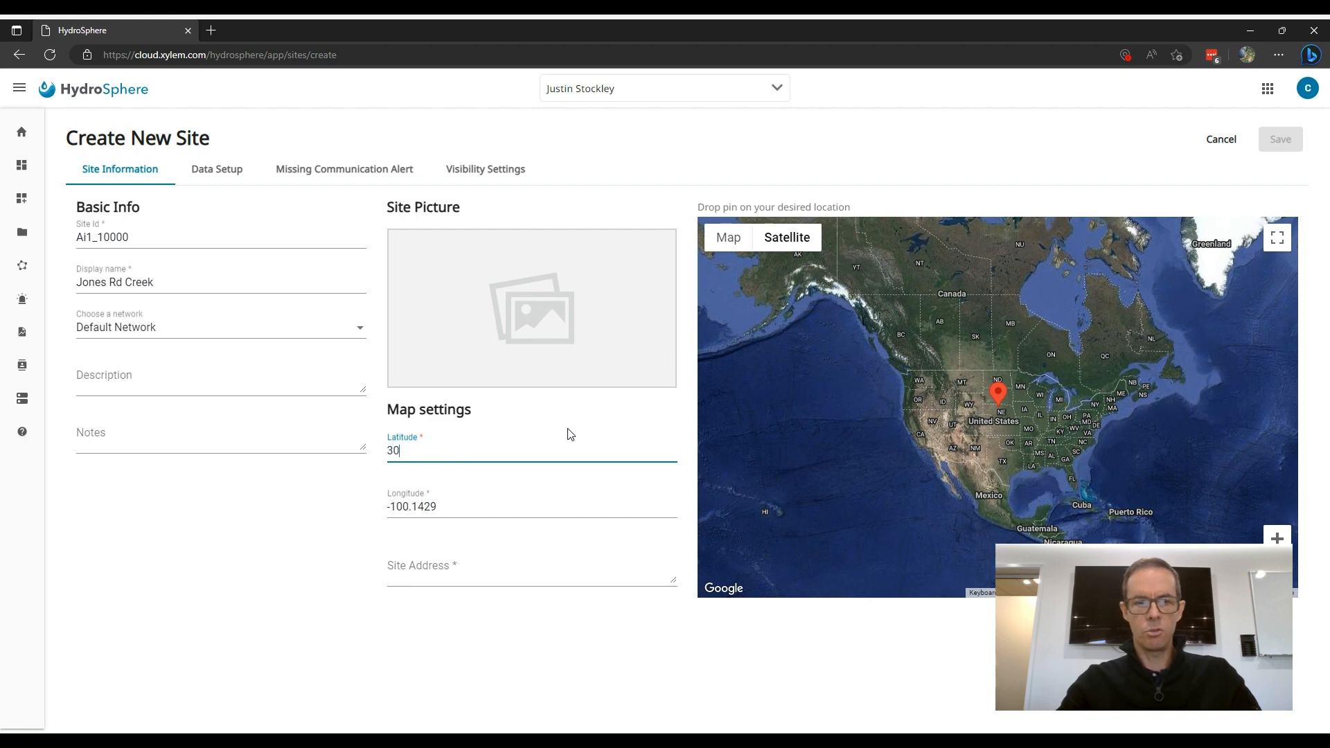
pyautogui.press('Tab')
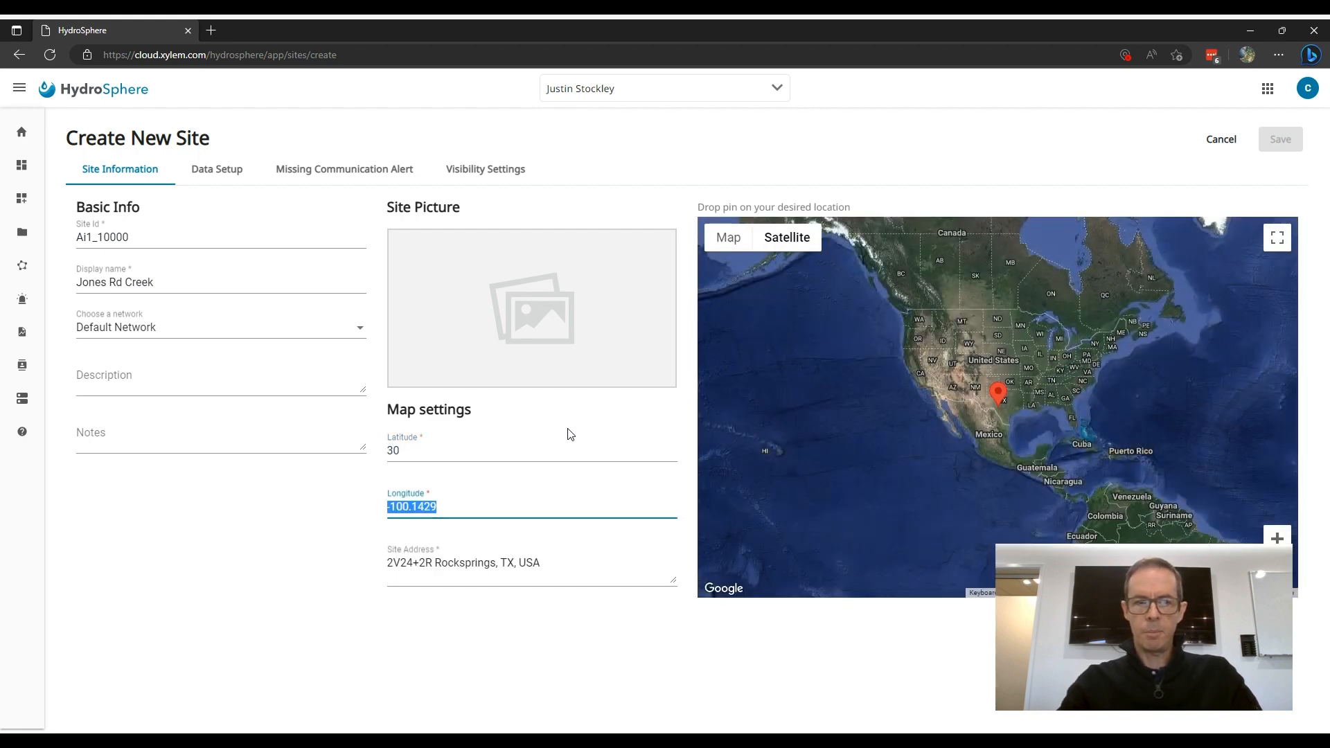
pyautogui.write('-100')
pyautogui.press('Tab')
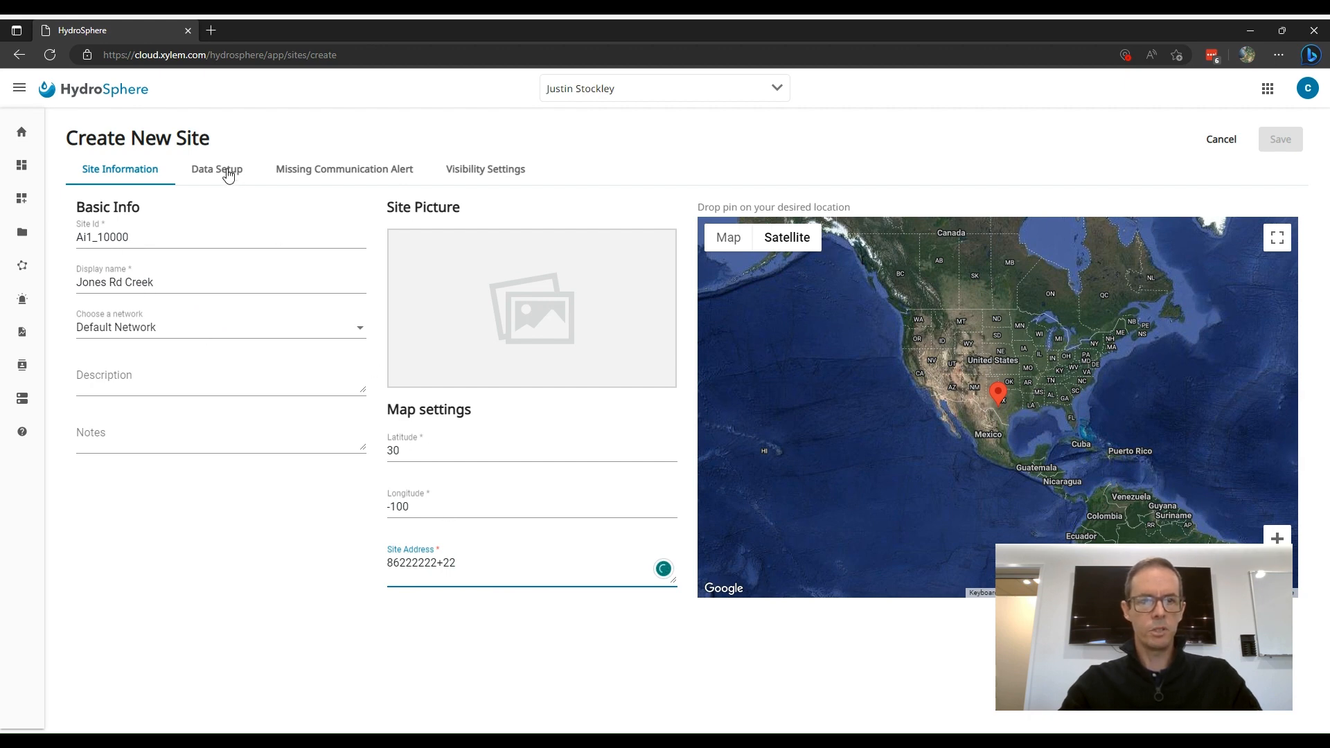
# - Start a Campbell data logger in the site's data setup and name it Ai1_10000
pyautogui.moveTo(539, 282)
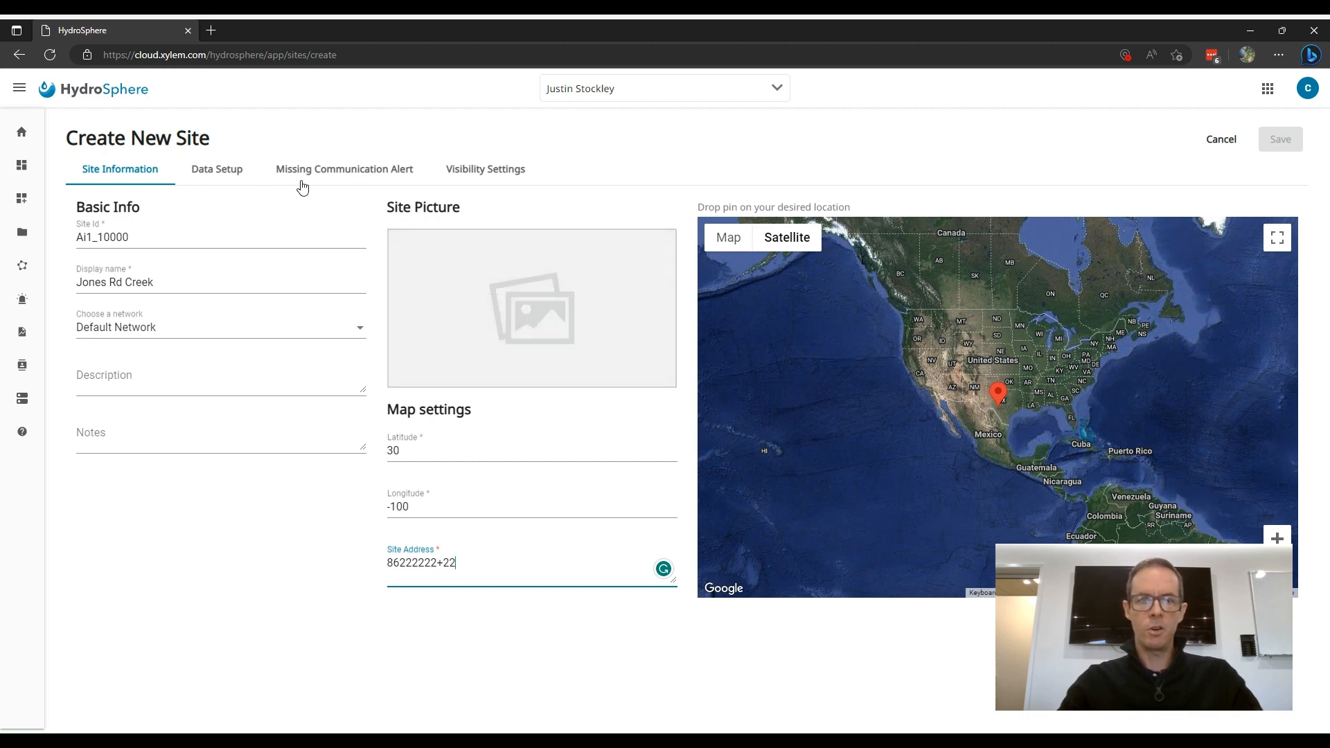
pyautogui.moveTo(507, 314)
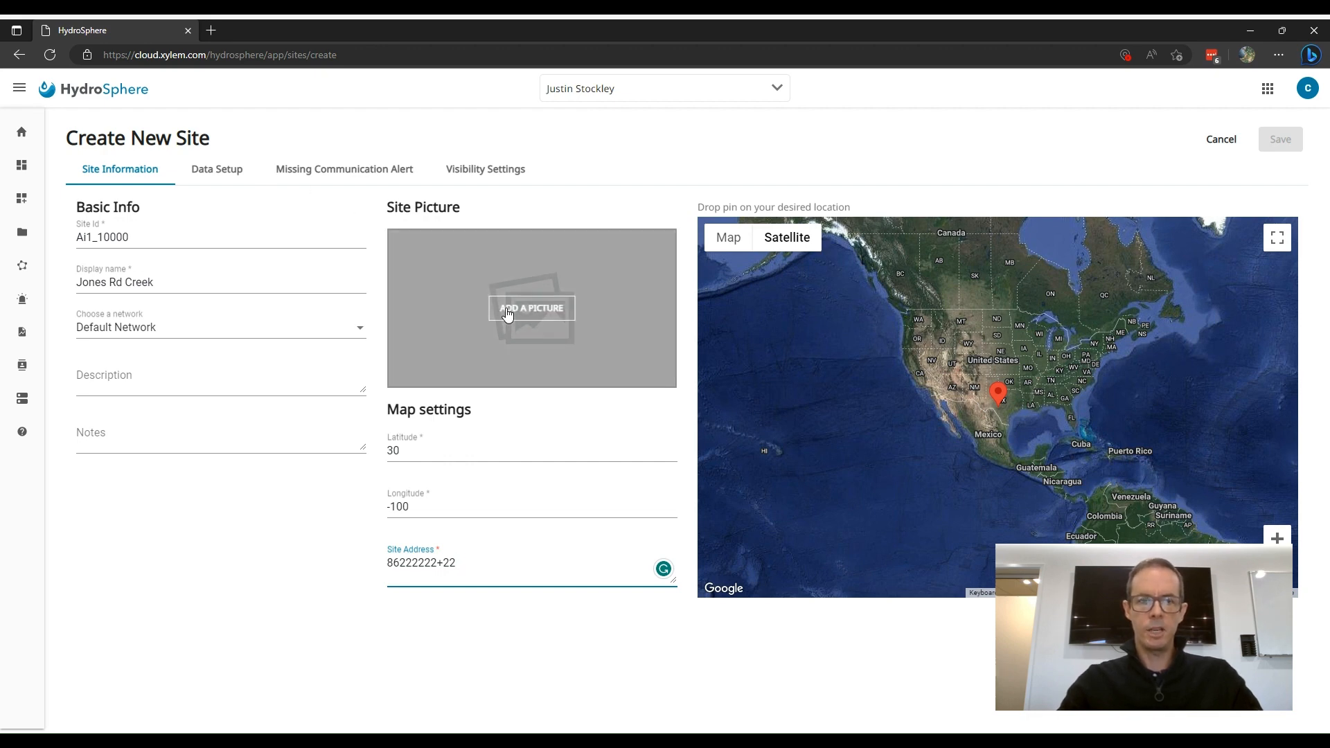
pyautogui.click(207, 175)
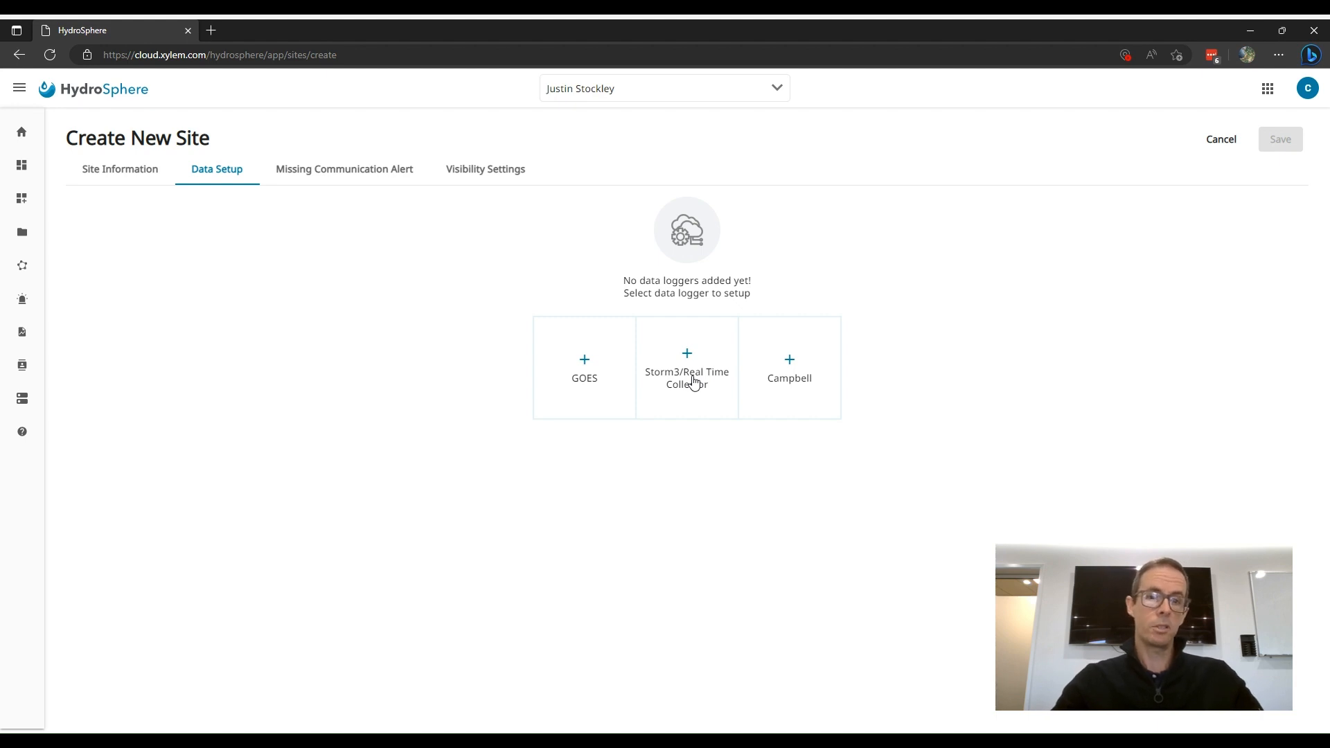
pyautogui.click(790, 364)
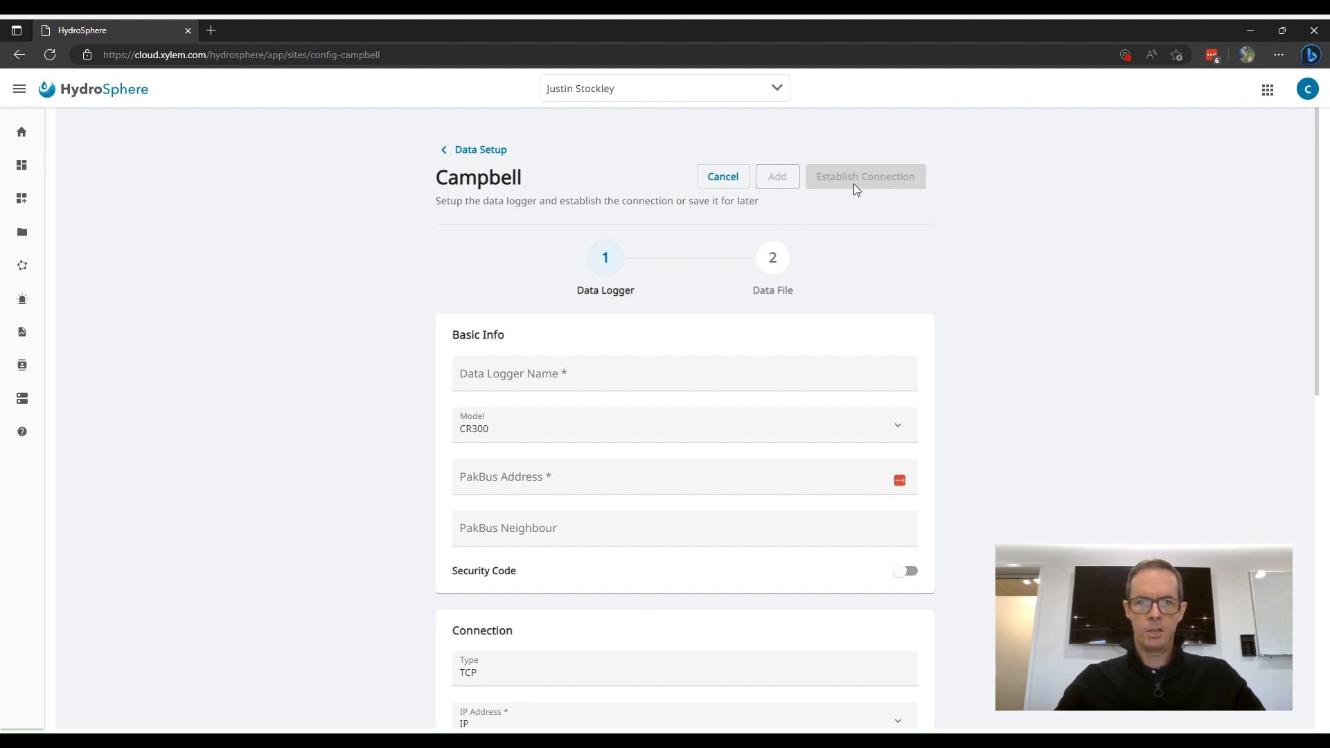
pyautogui.click(505, 377)
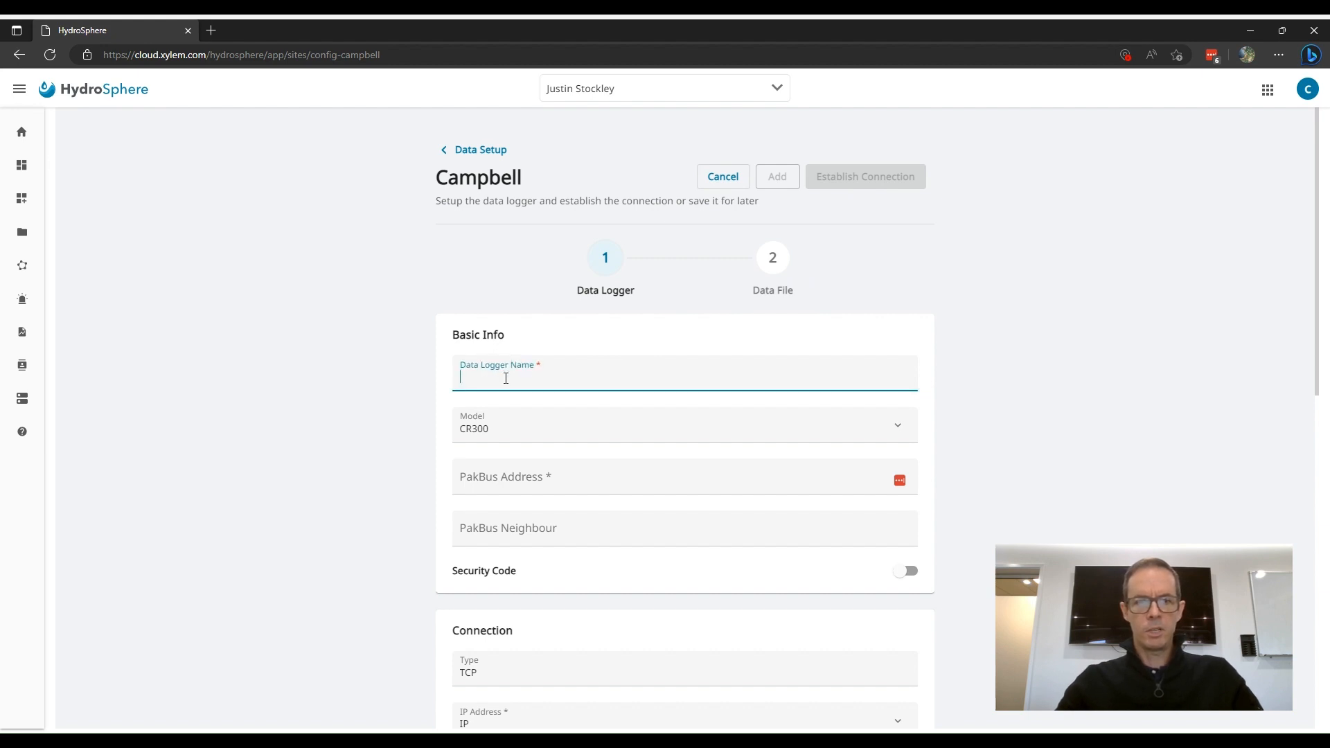
pyautogui.write('A')
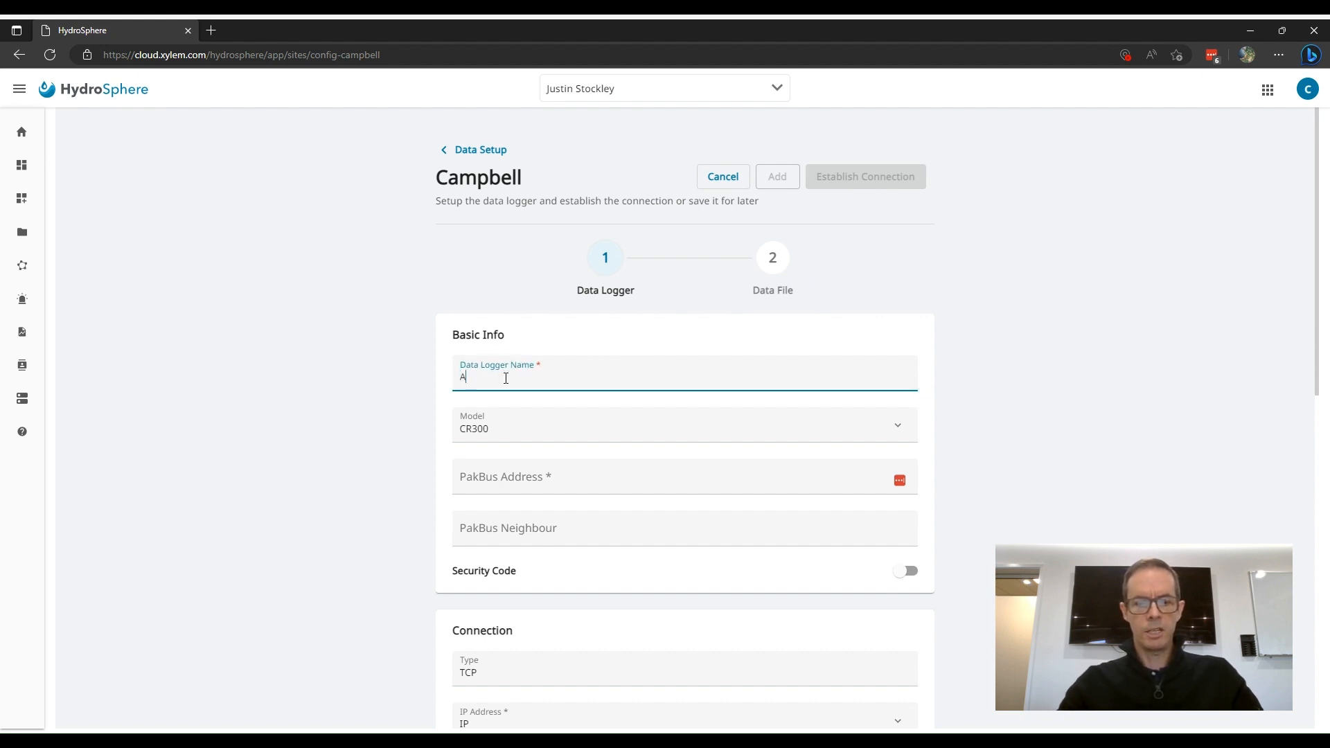
pyautogui.write('i1_10')
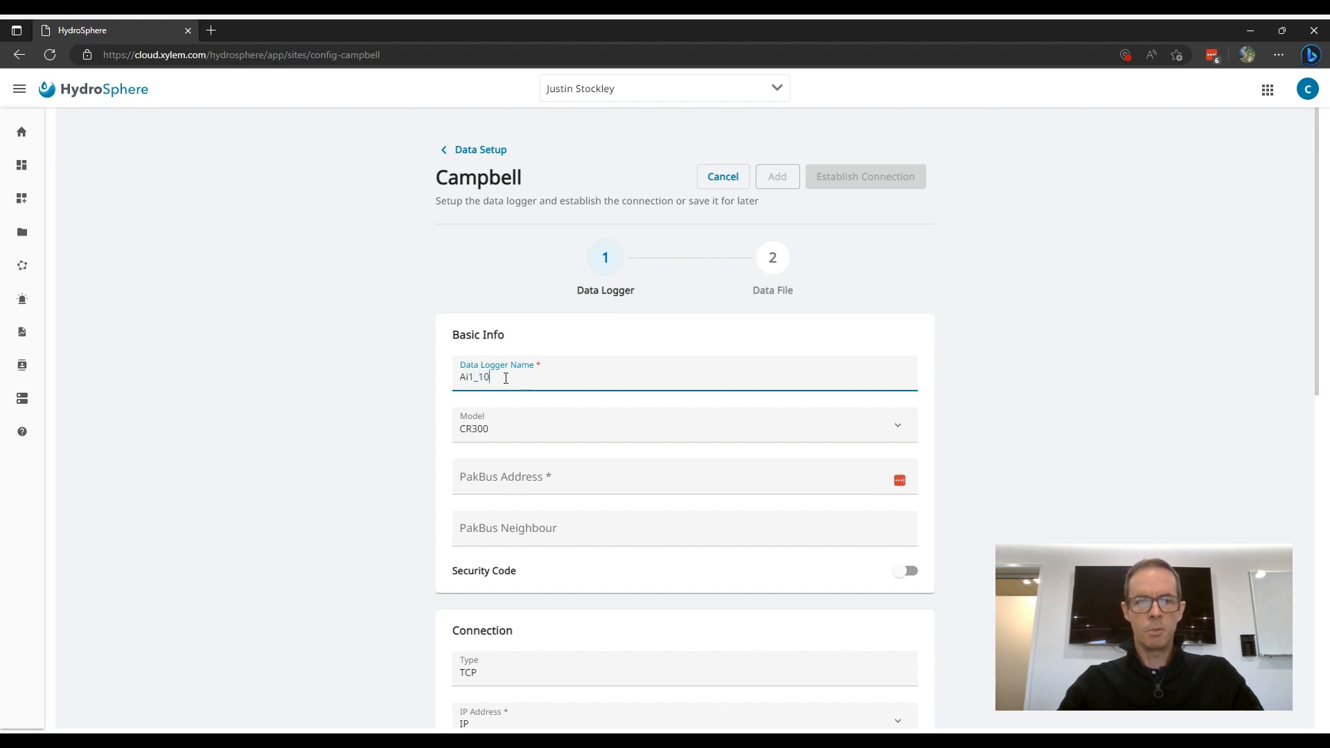
pyautogui.write('000')
pyautogui.press('Tab')
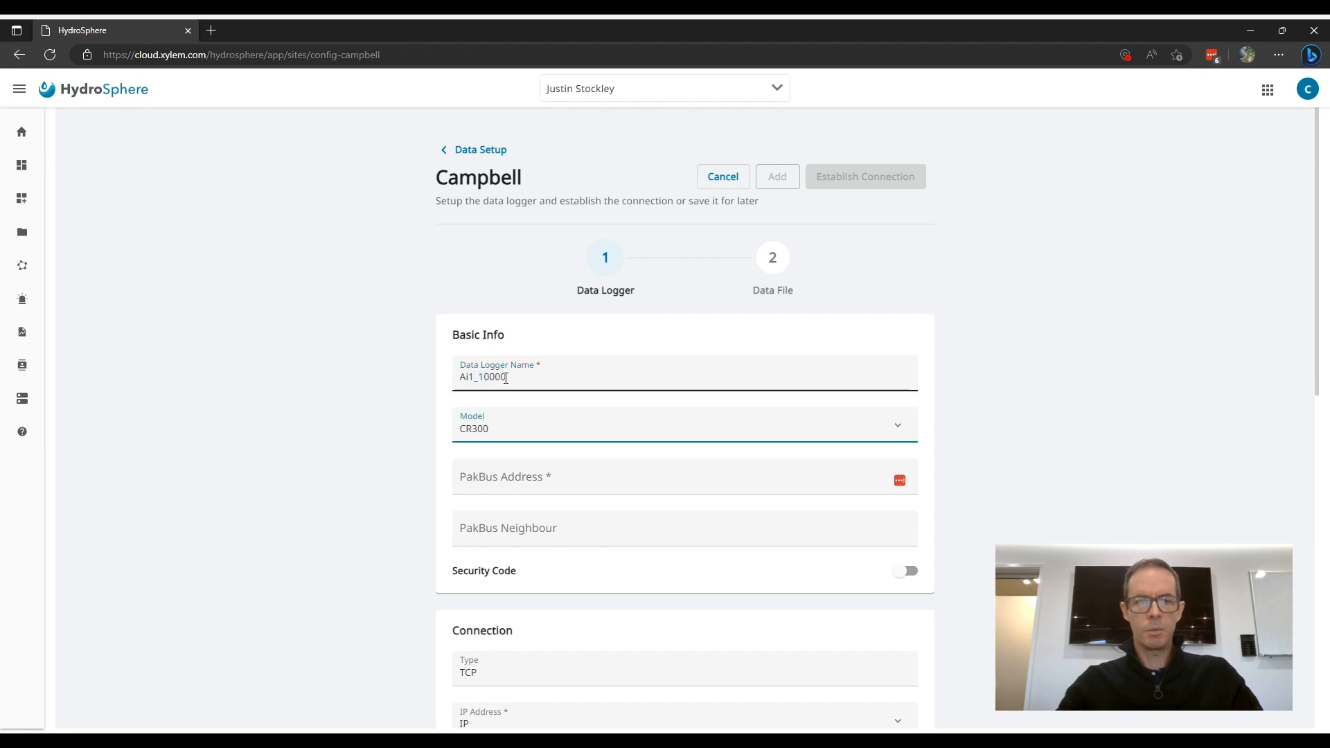
# - Select CR300 as the data logger model and set its PakBus address to 1025
pyautogui.click(510, 436)
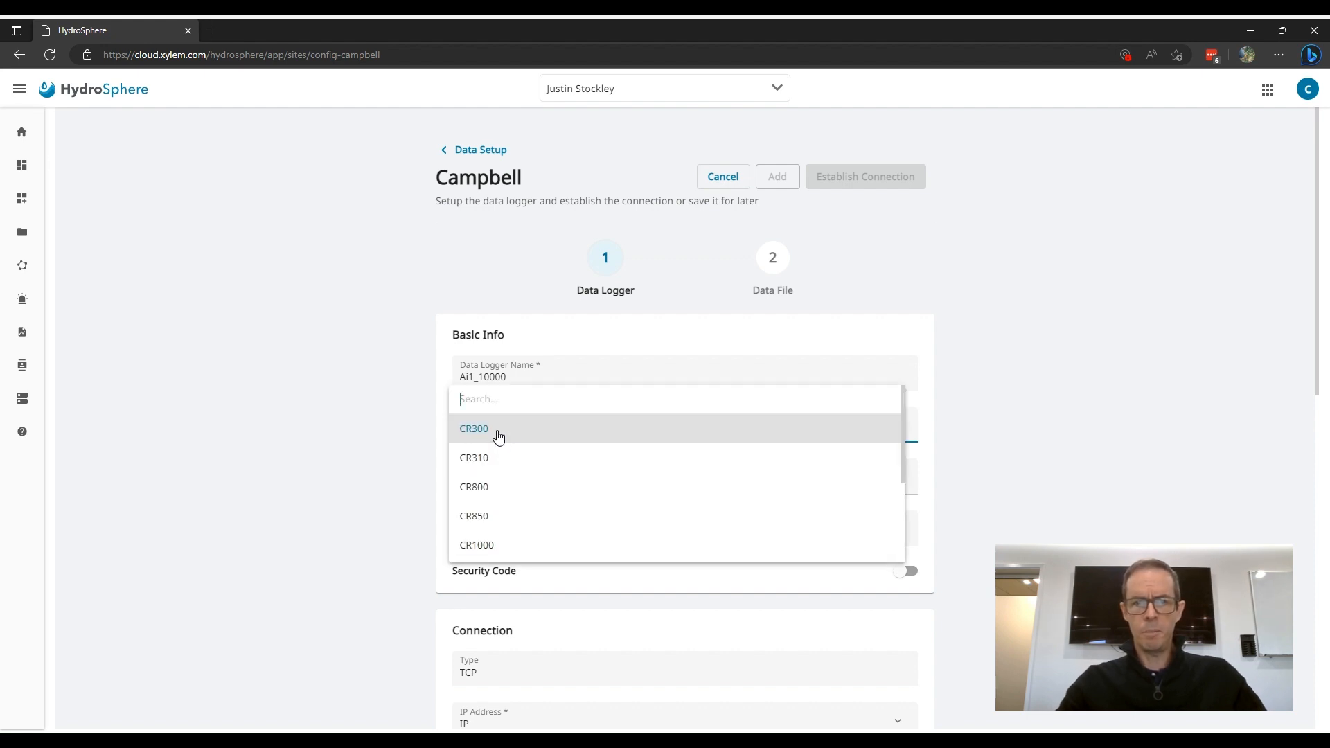
pyautogui.click(498, 435)
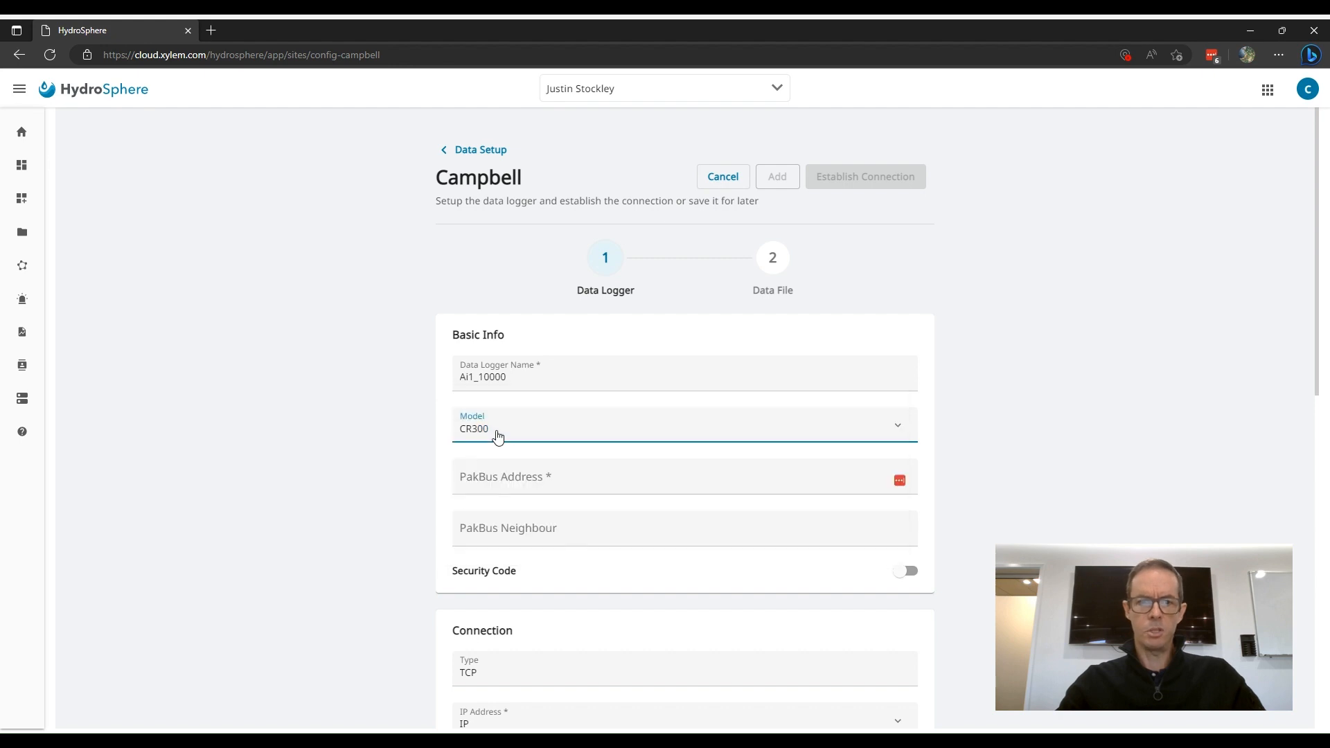
pyautogui.click(494, 479)
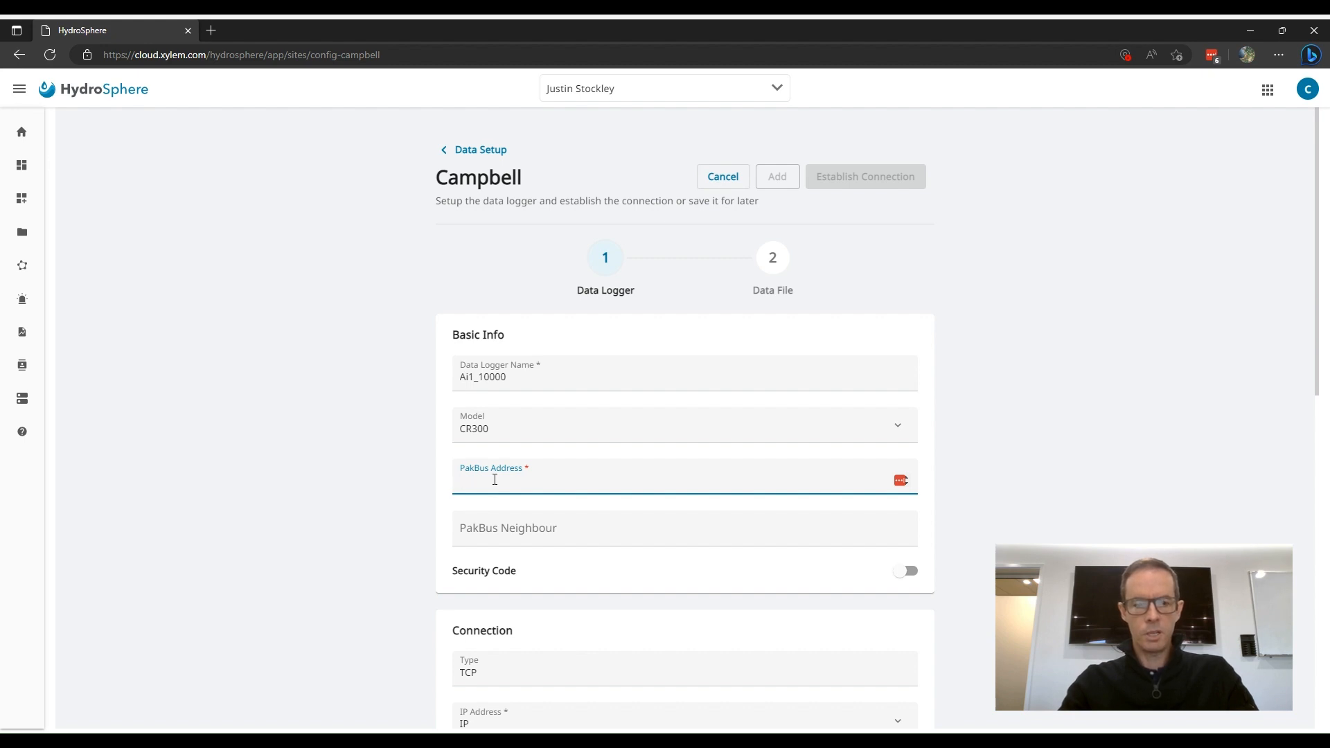
pyautogui.write('10')
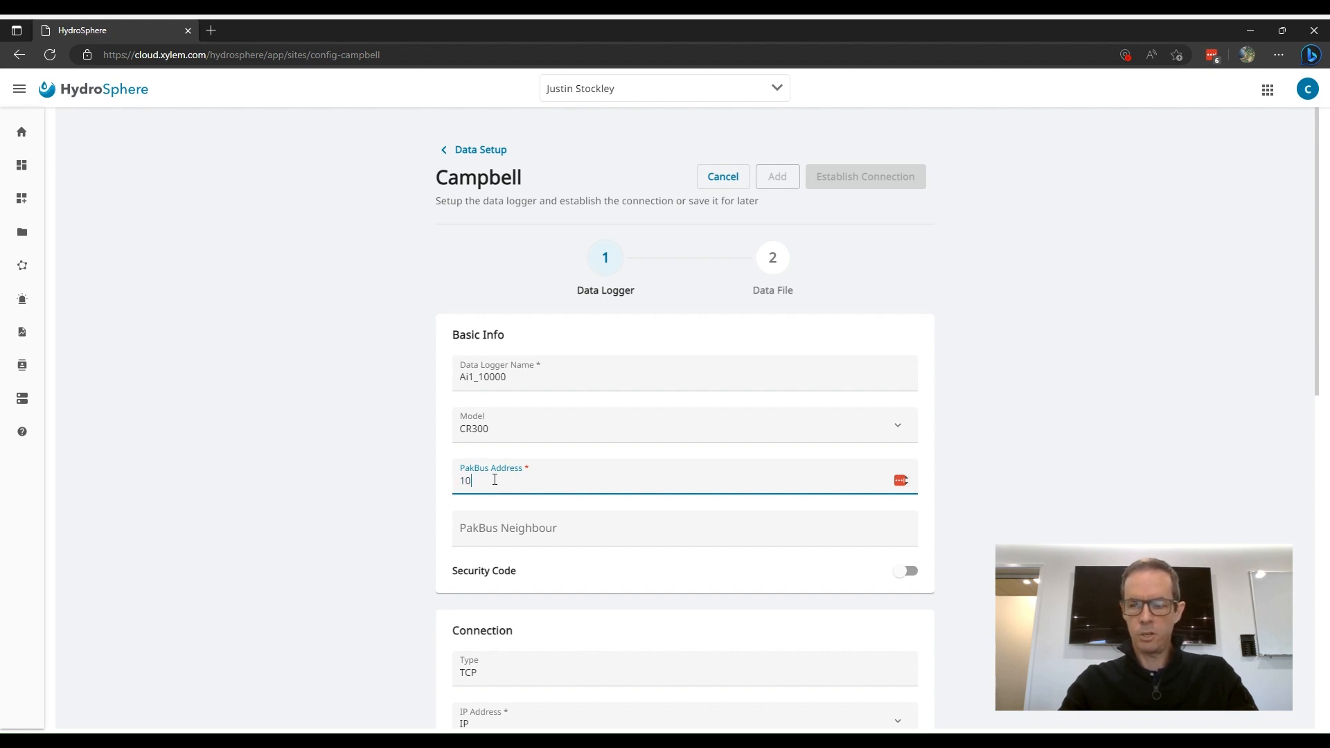
pyautogui.write('25')
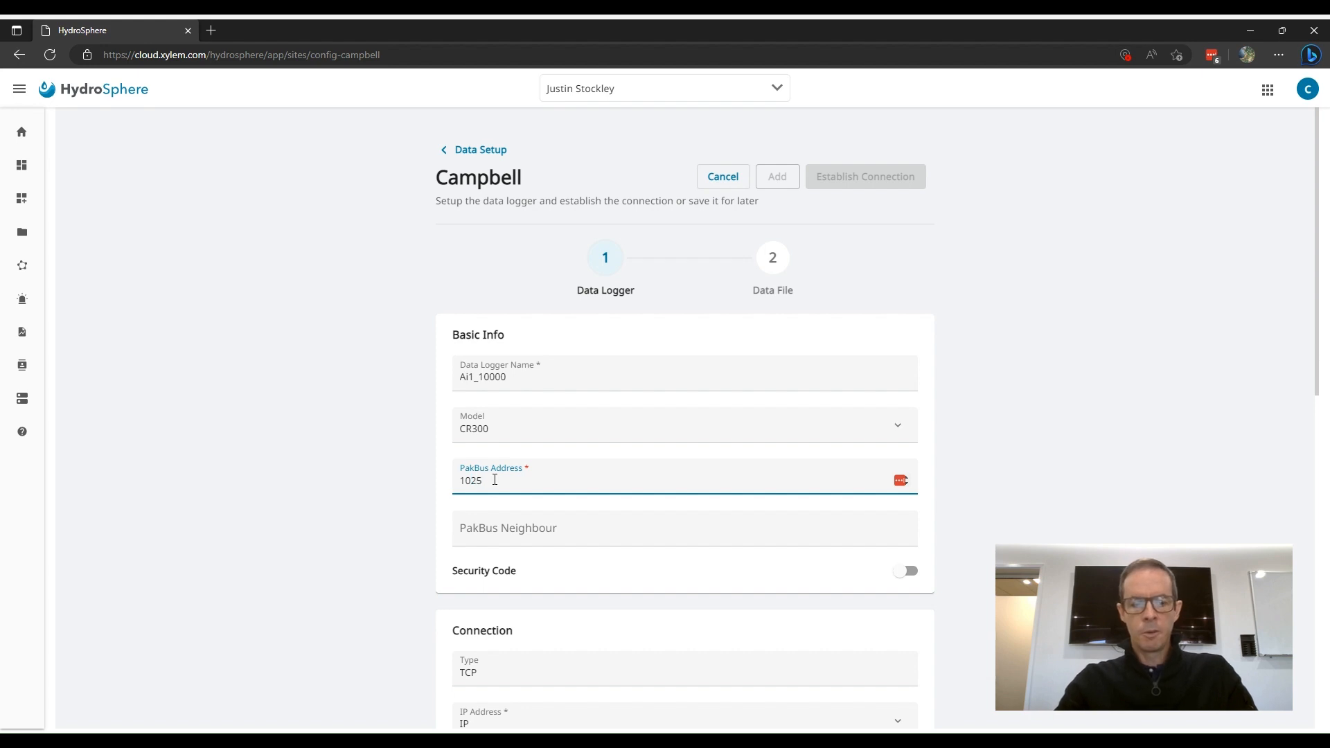
pyautogui.press('Tab')
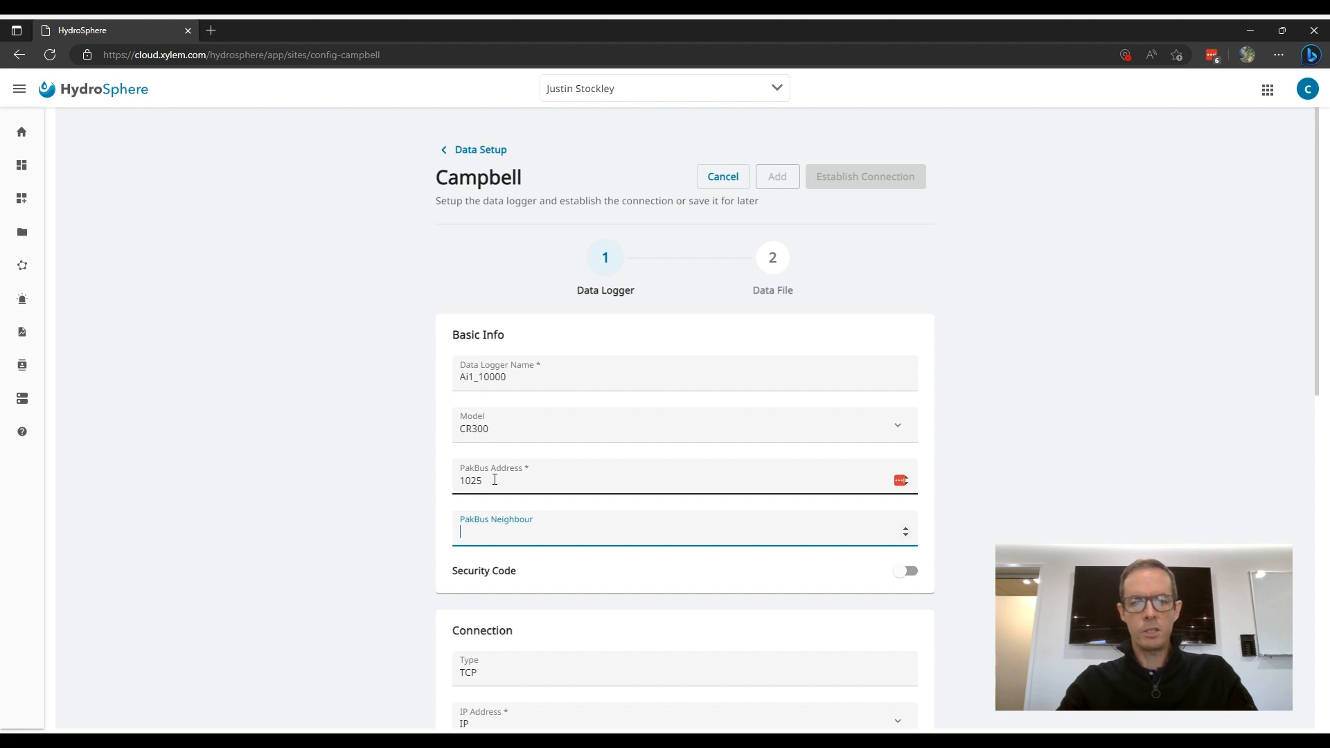
# - Set the data logger's PakBus neighbour to 4070 and its internet IP address to minos.konectgds.com:8040
pyautogui.write('4')
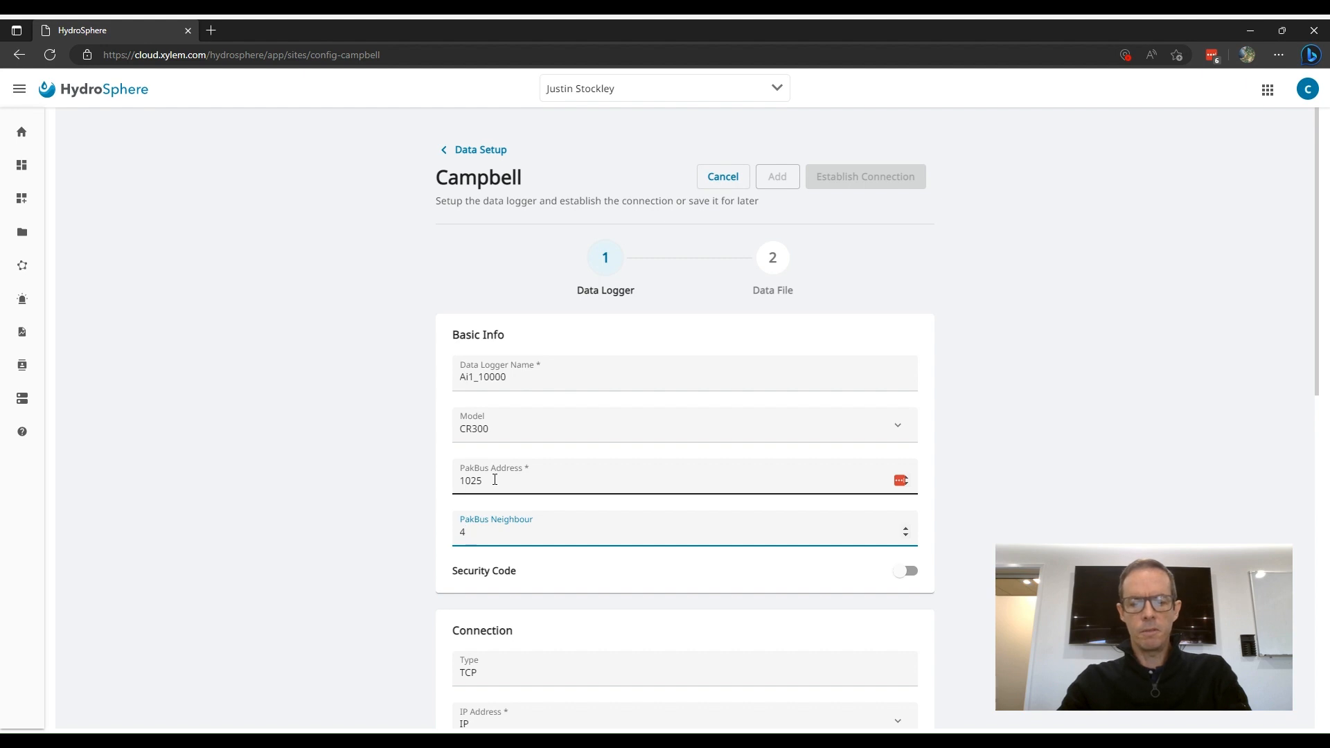
pyautogui.write('070')
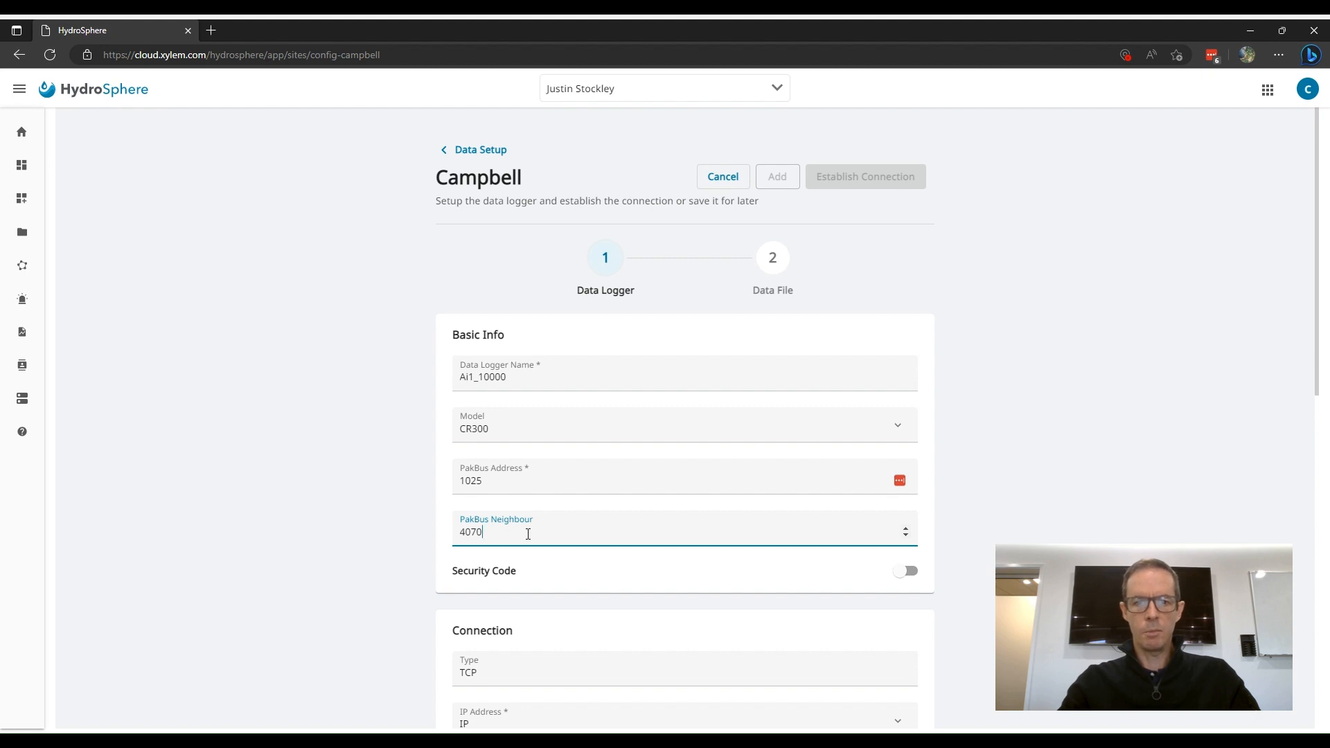
pyautogui.scroll(-4, 528, 534)
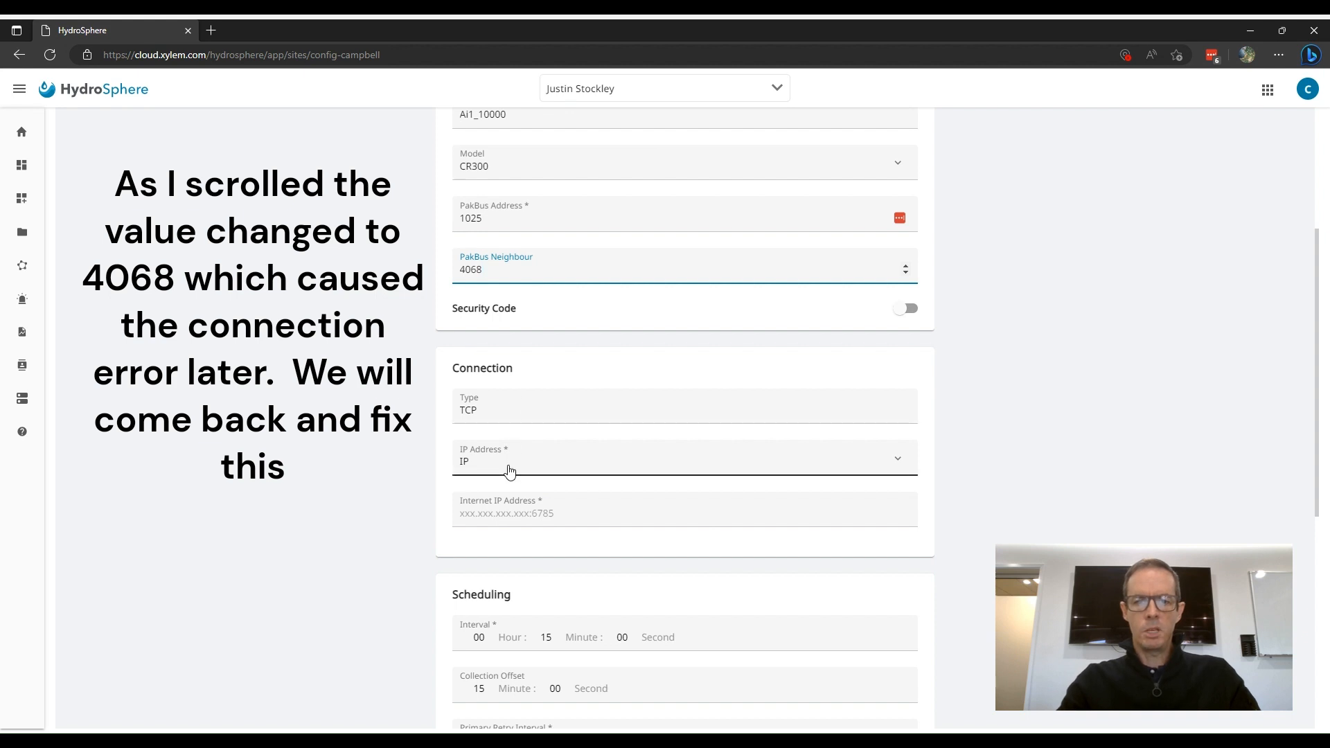
pyautogui.click(505, 513)
pyautogui.hotkey('ctrl', 'a')
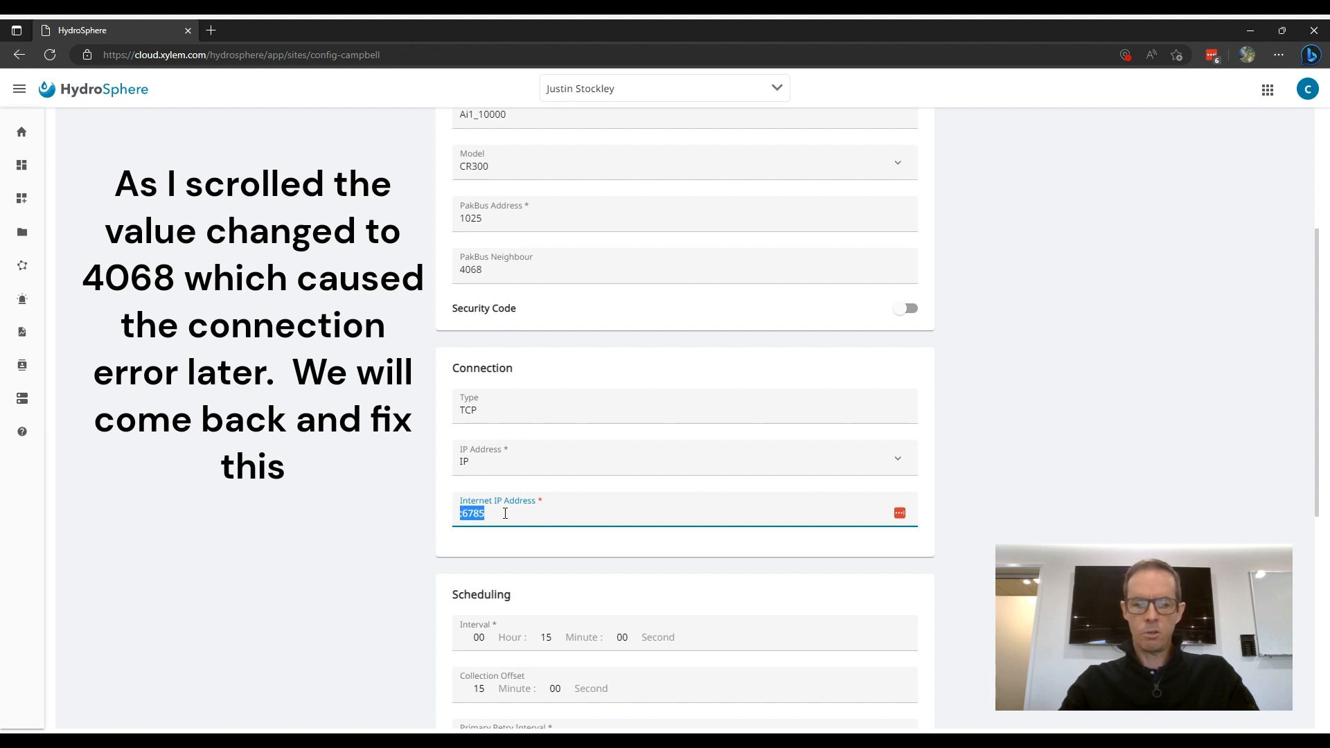
pyautogui.write('minos.k')
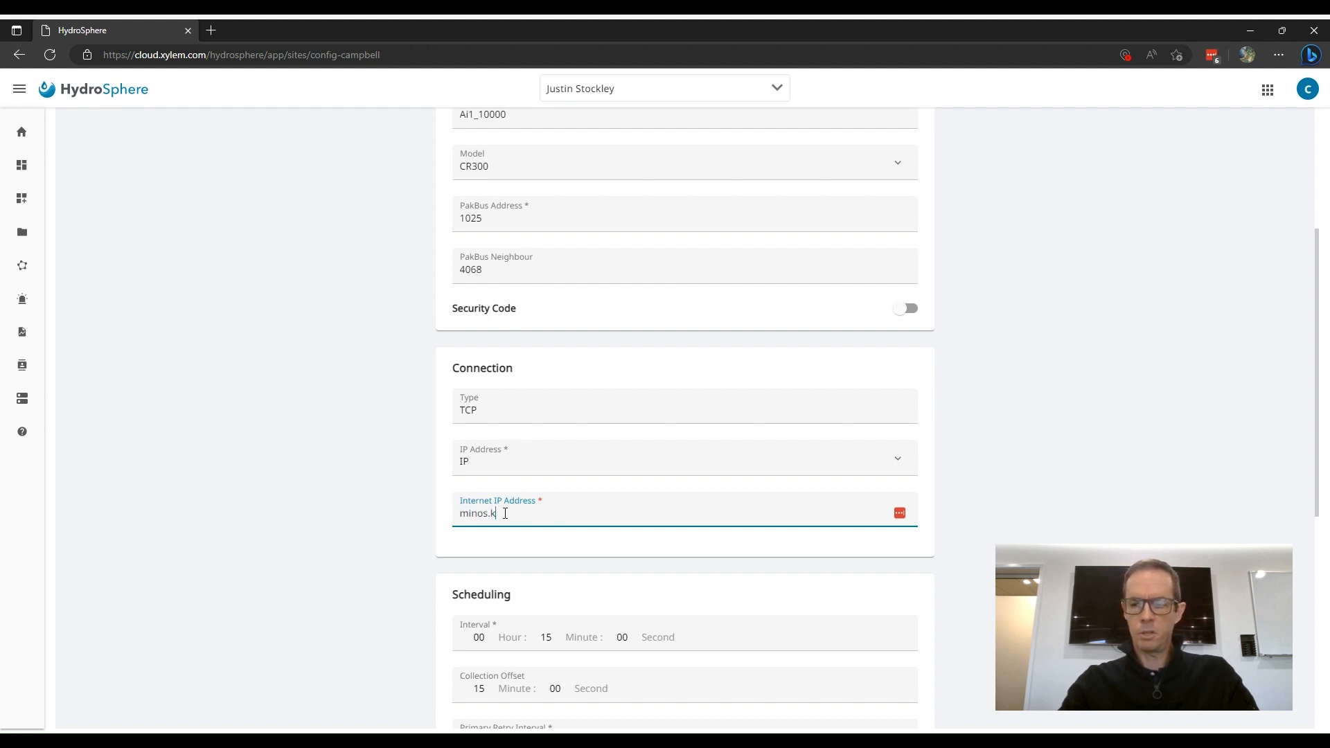
pyautogui.write('onectgds.com:')
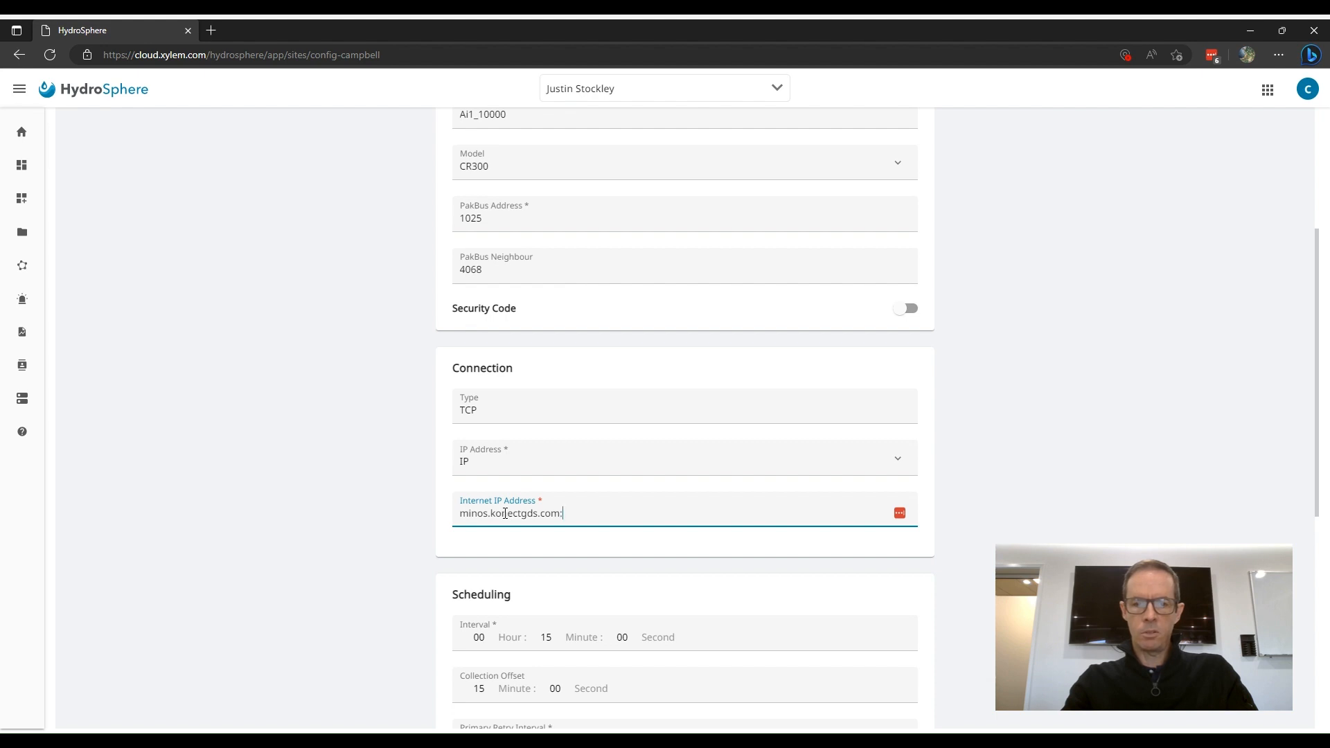
pyautogui.write('8040')
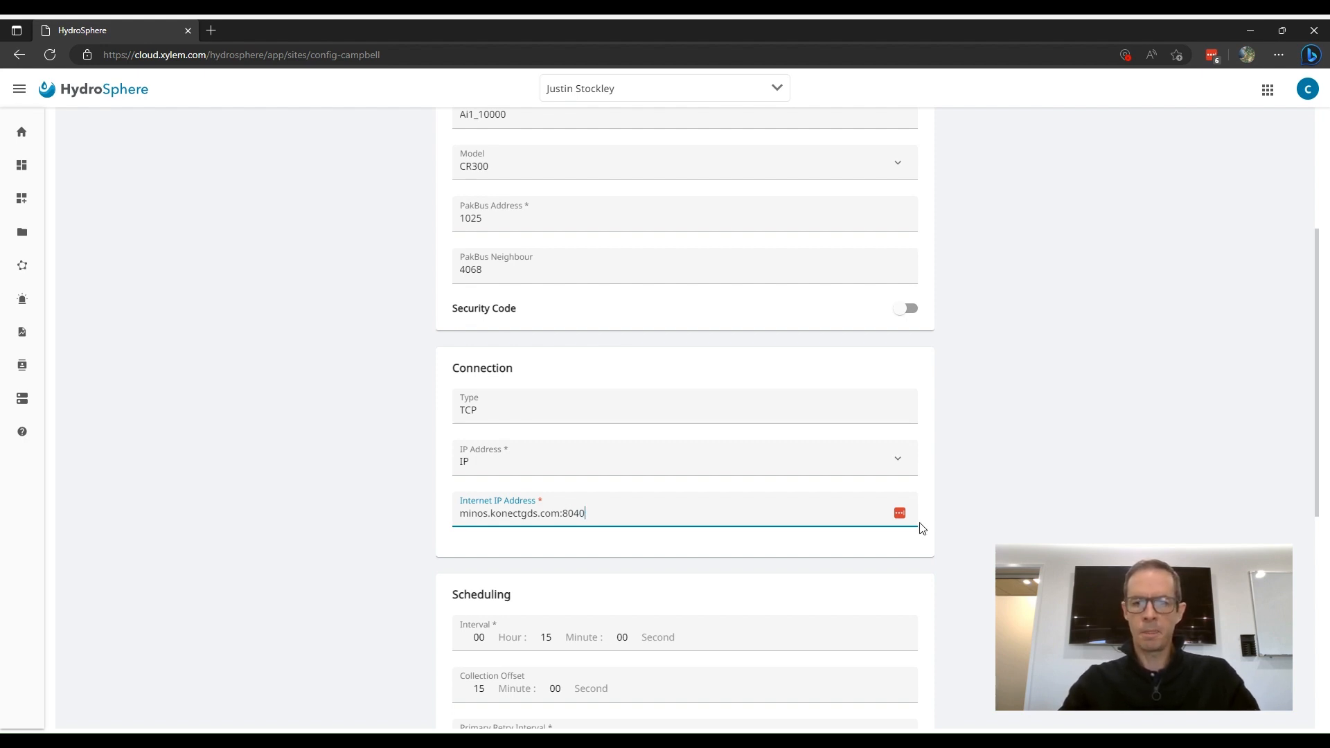
pyautogui.click(972, 536)
# - Set the data logger time zone to (GMT+10:00) Eastern Time - Brisbane in the advanced settings
pyautogui.scroll(-3, 972, 535)
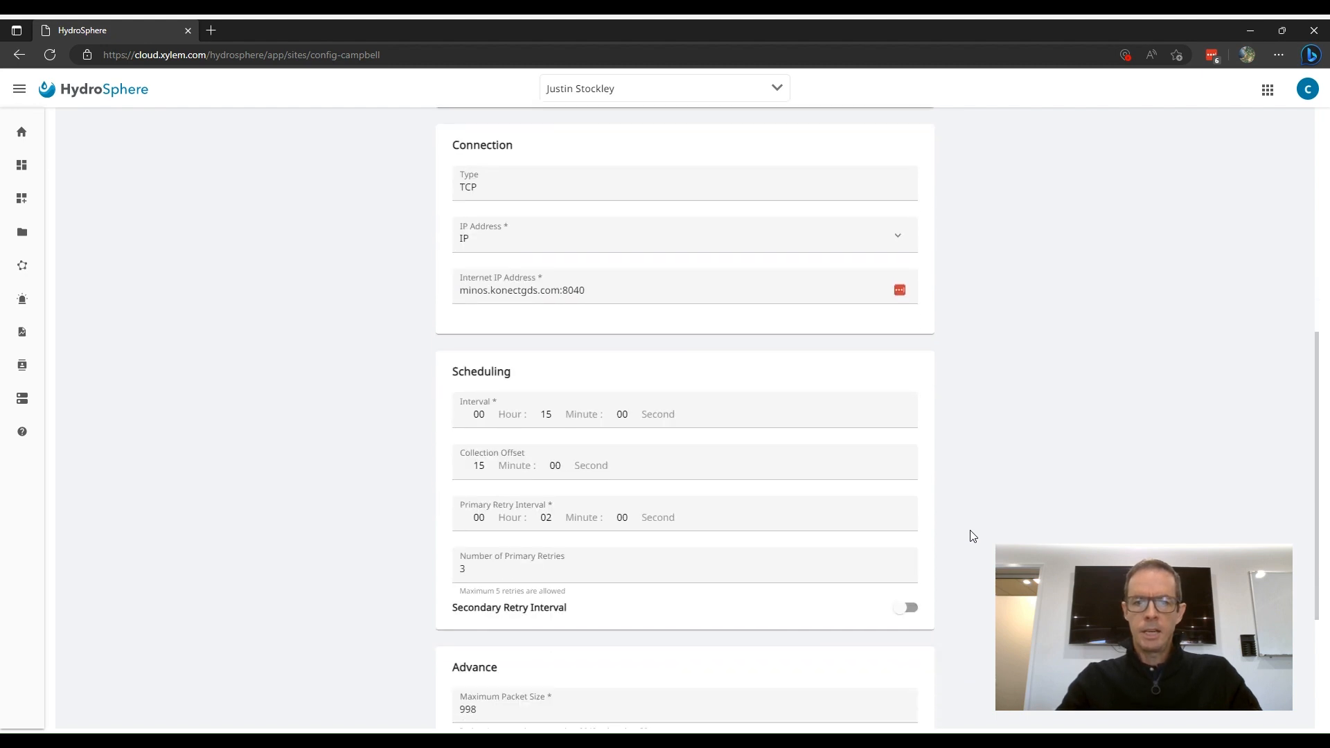
pyautogui.scroll(-2, 970, 534)
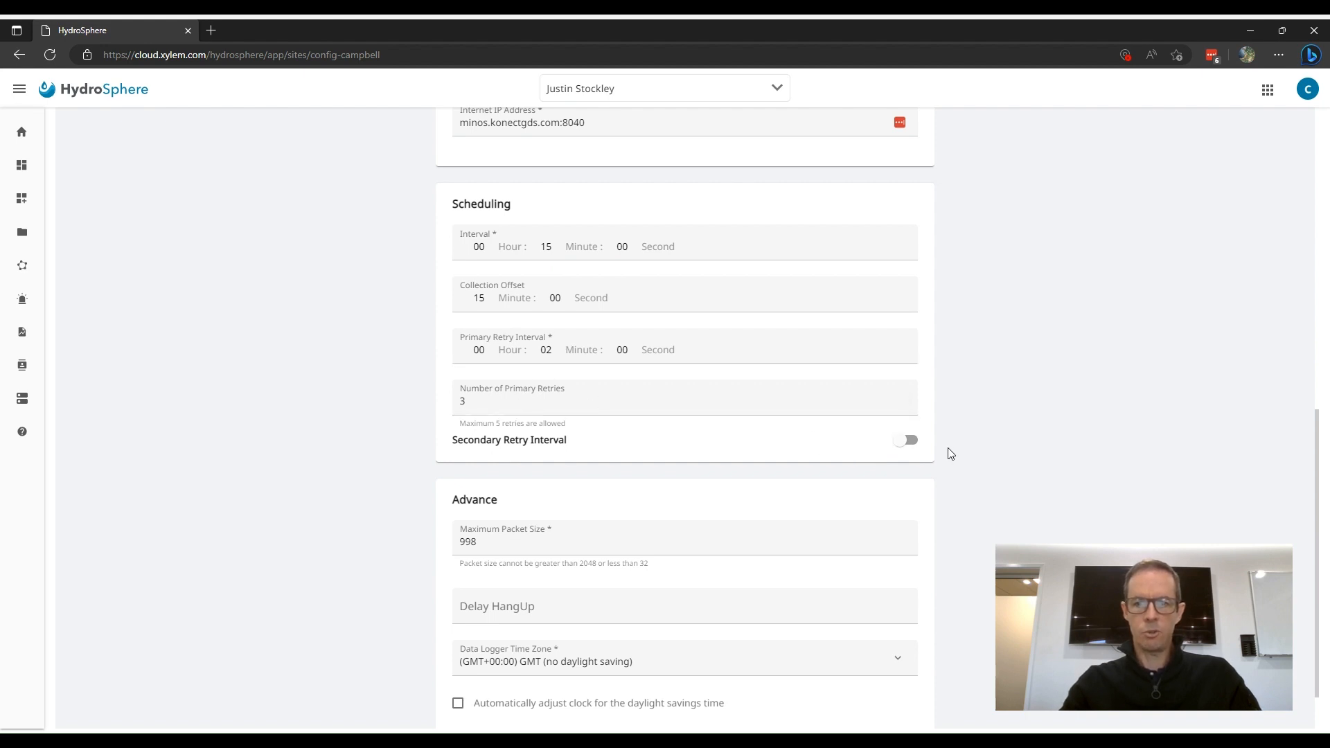
pyautogui.scroll(-1, 950, 454)
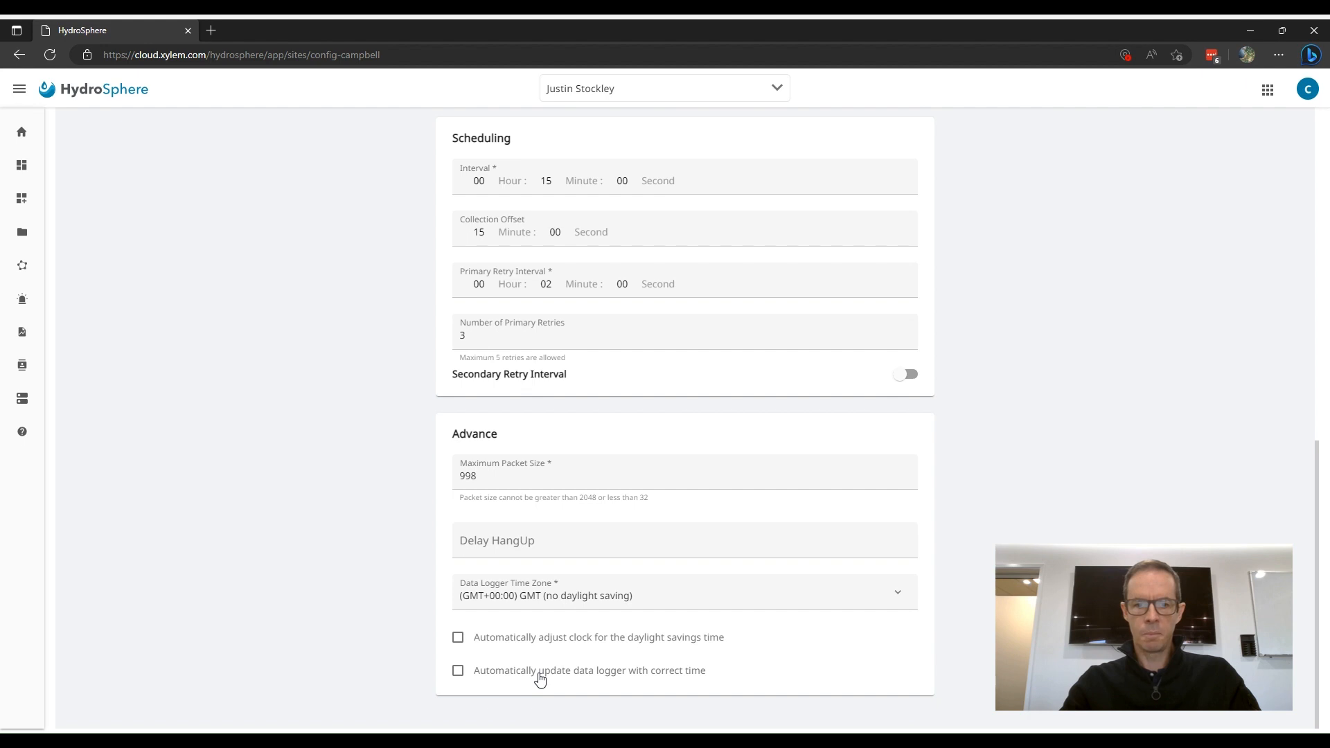
pyautogui.click(551, 605)
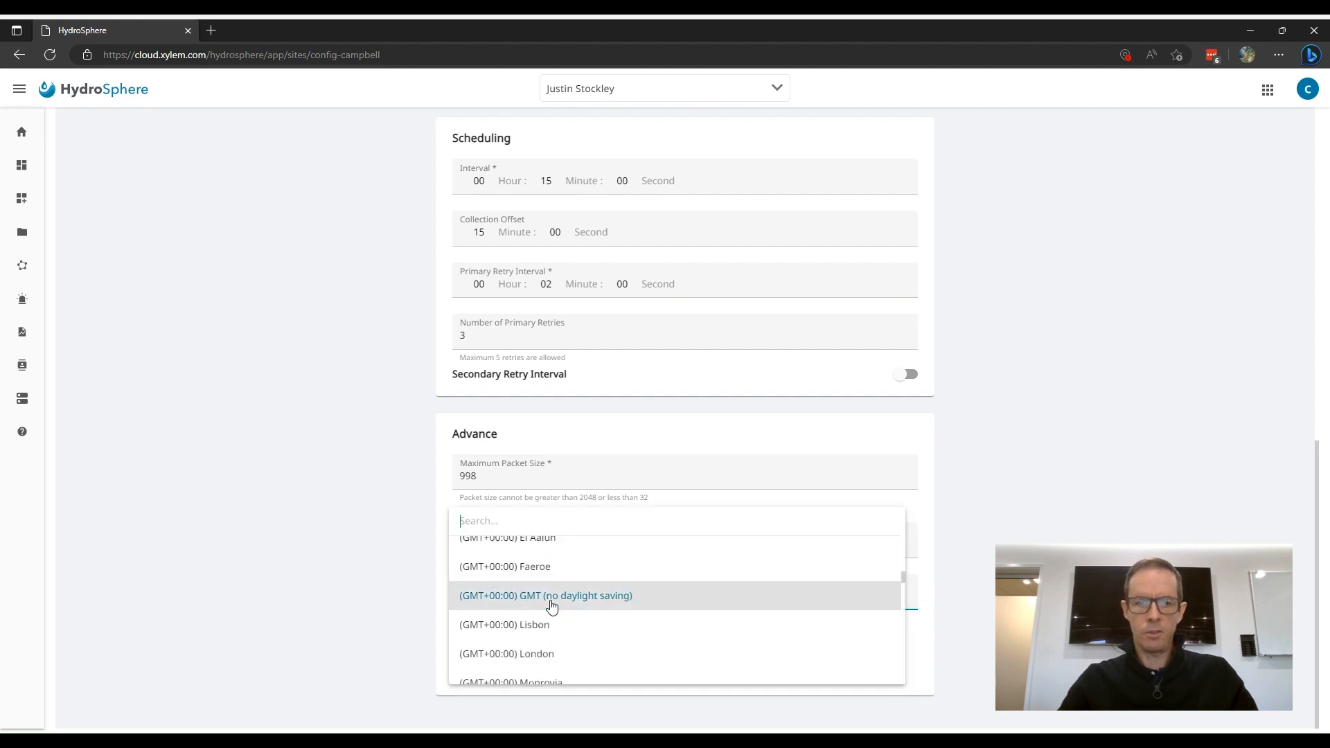
pyautogui.scroll(-10, 551, 605)
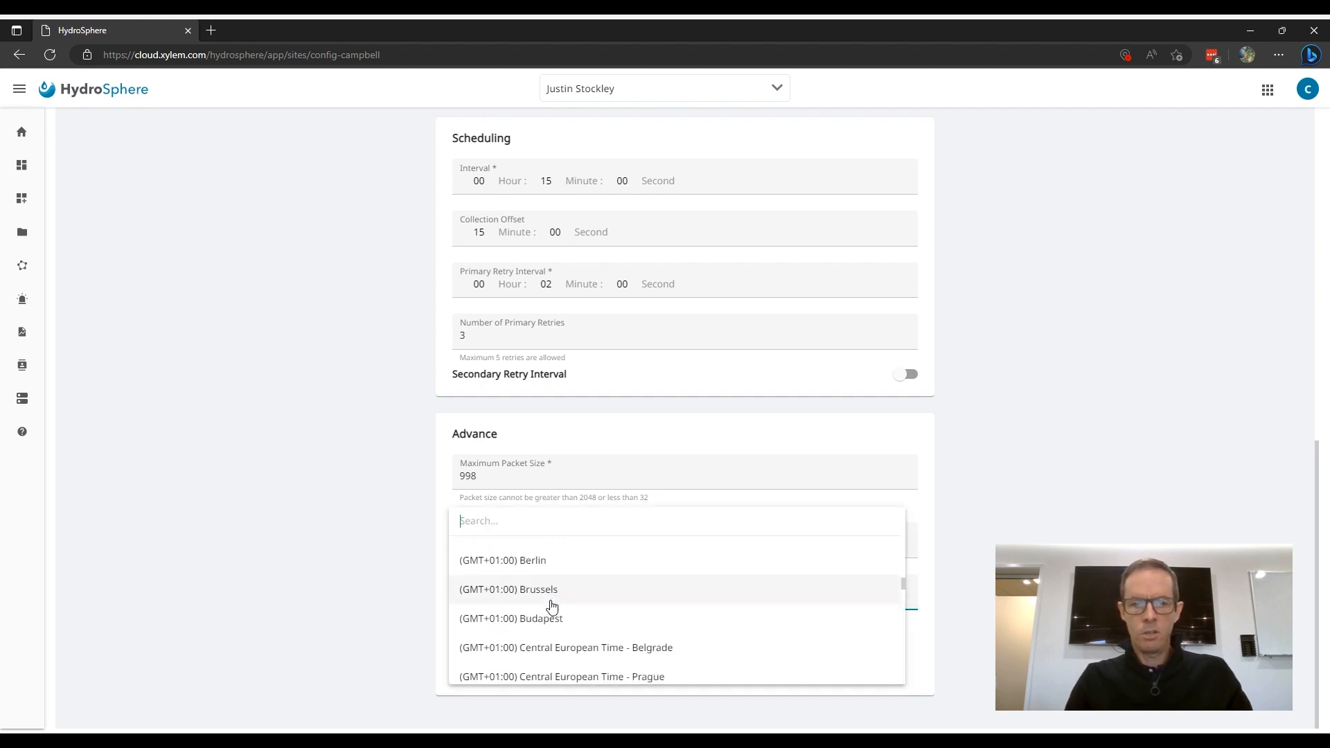
pyautogui.scroll(-15, 551, 604)
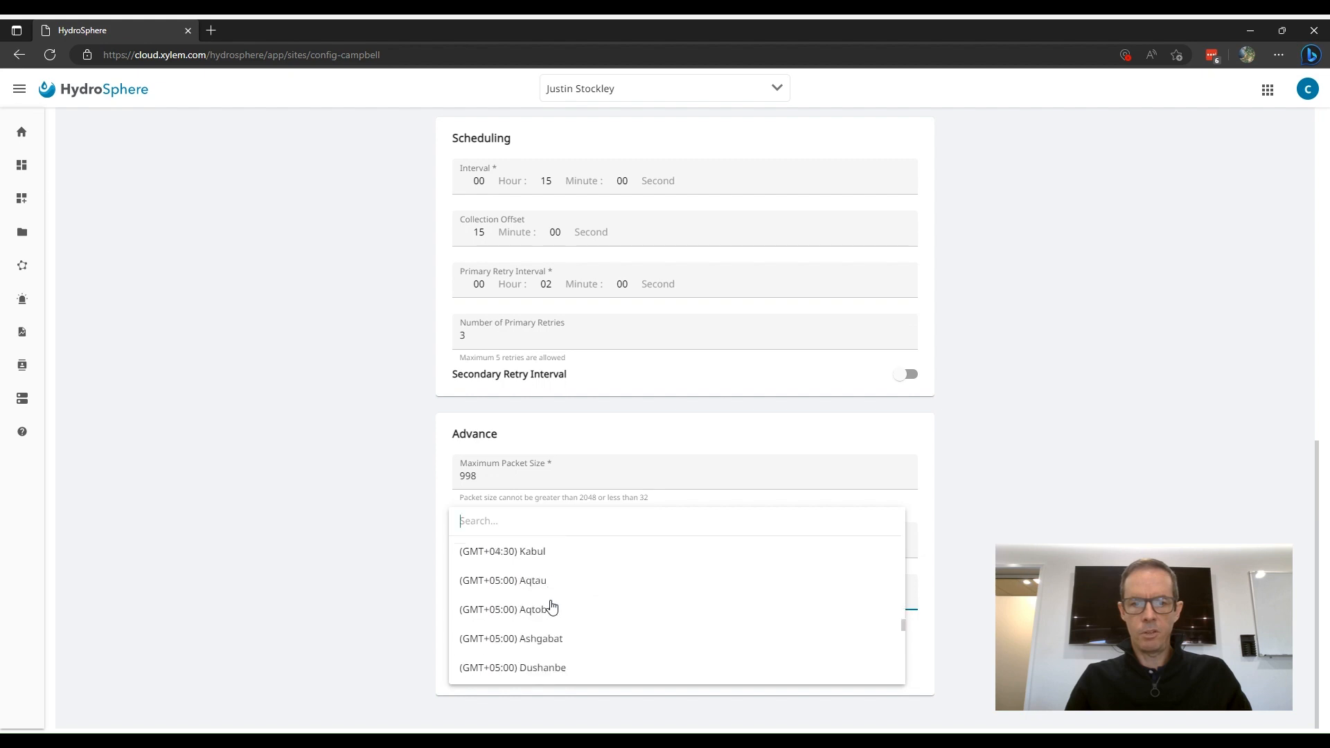
pyautogui.scroll(-5, 551, 605)
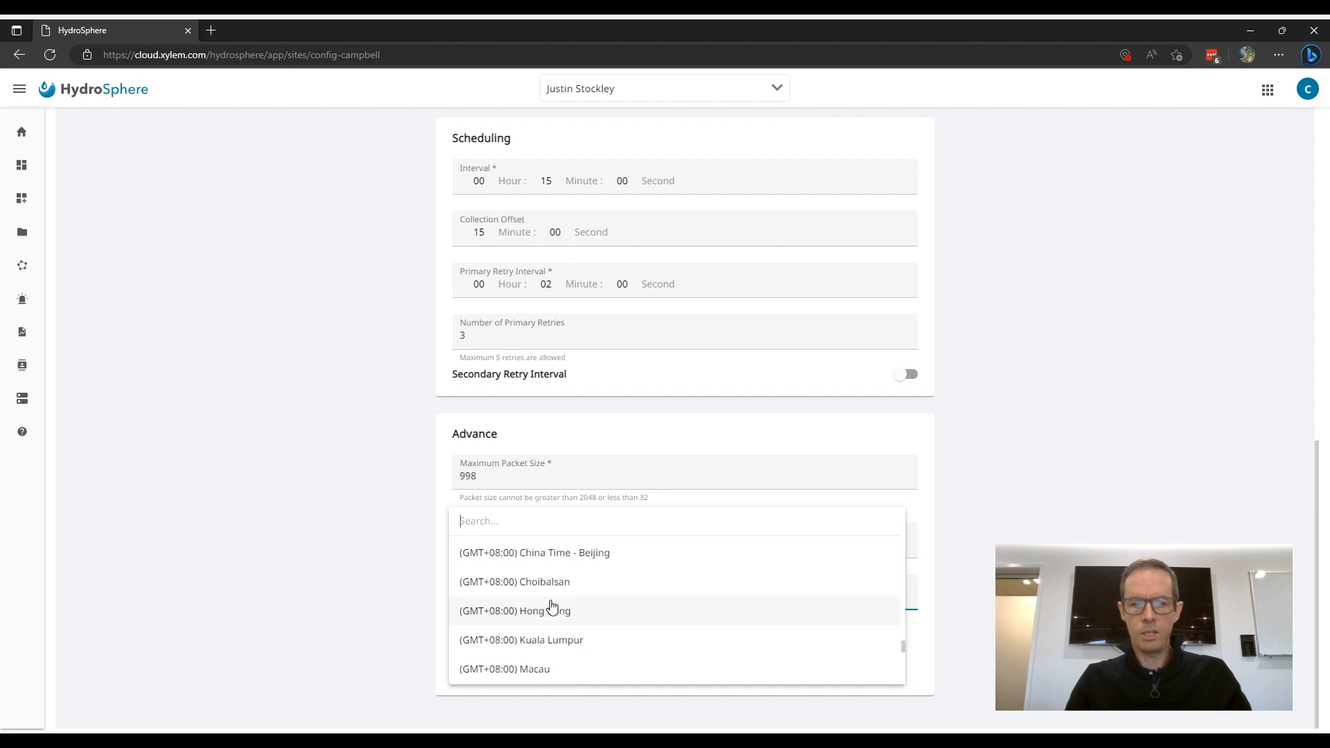
pyautogui.scroll(-8, 551, 606)
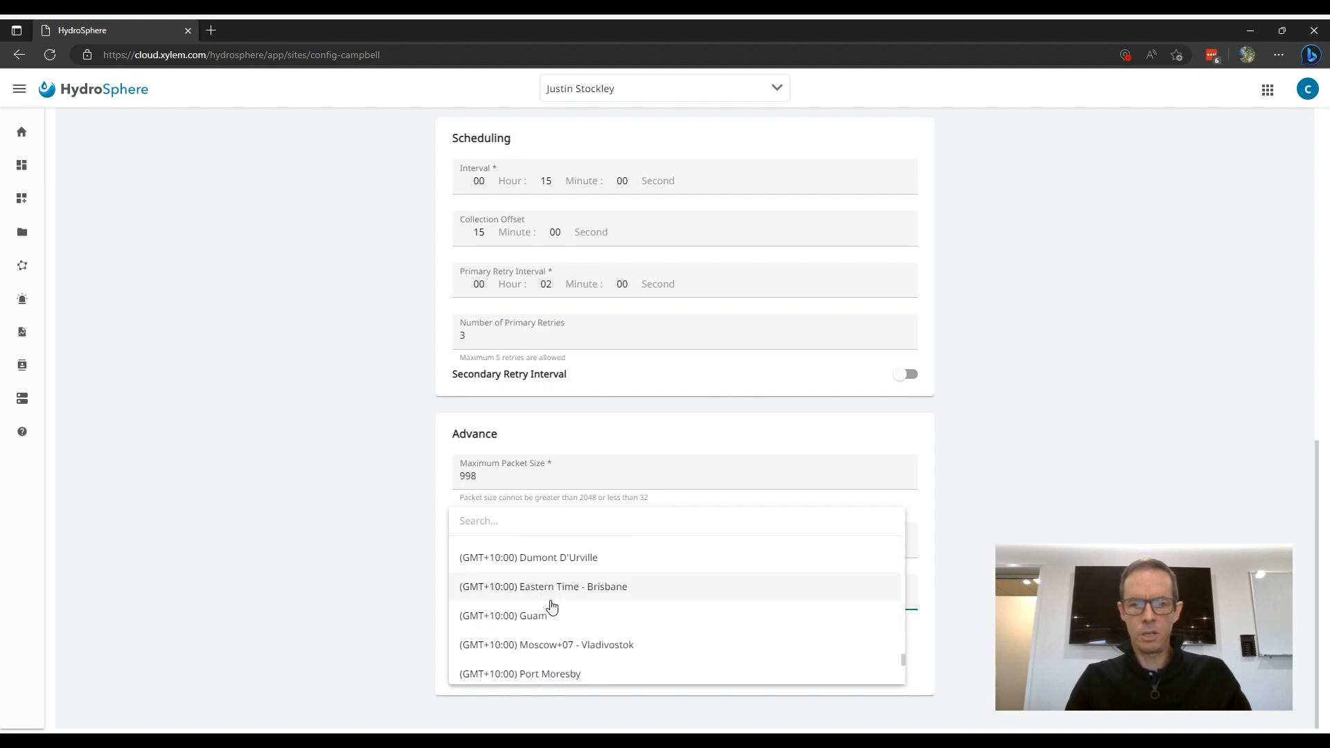
pyautogui.click(553, 598)
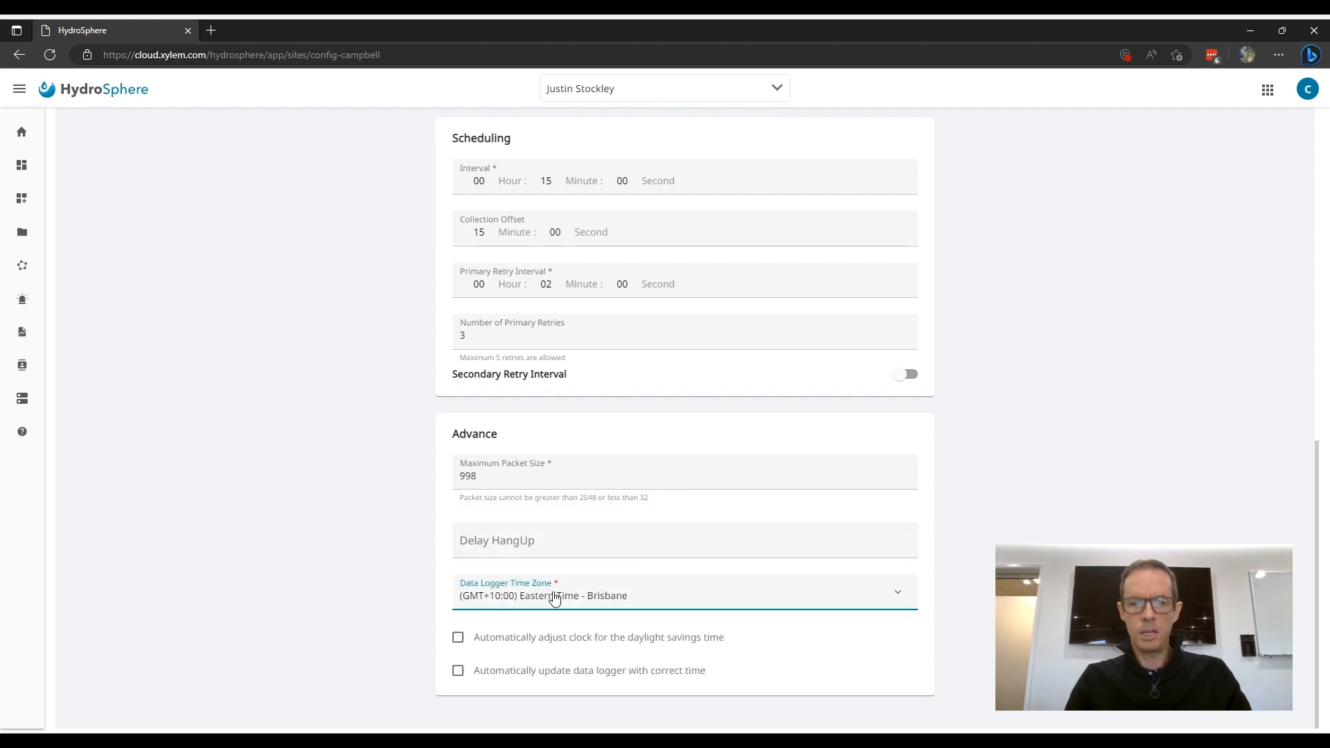
pyautogui.click(966, 545)
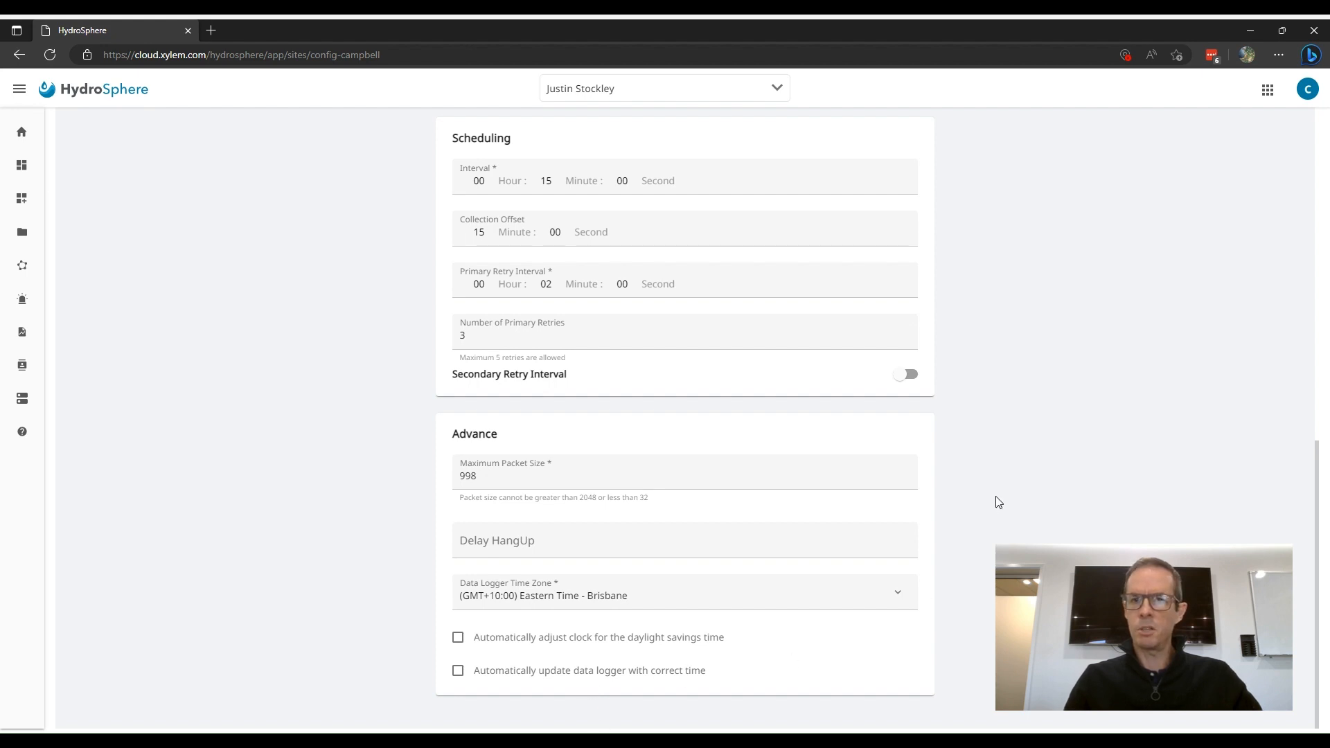
# - Try to establish the connection to the Campbell data logger
pyautogui.scroll(10, 998, 502)
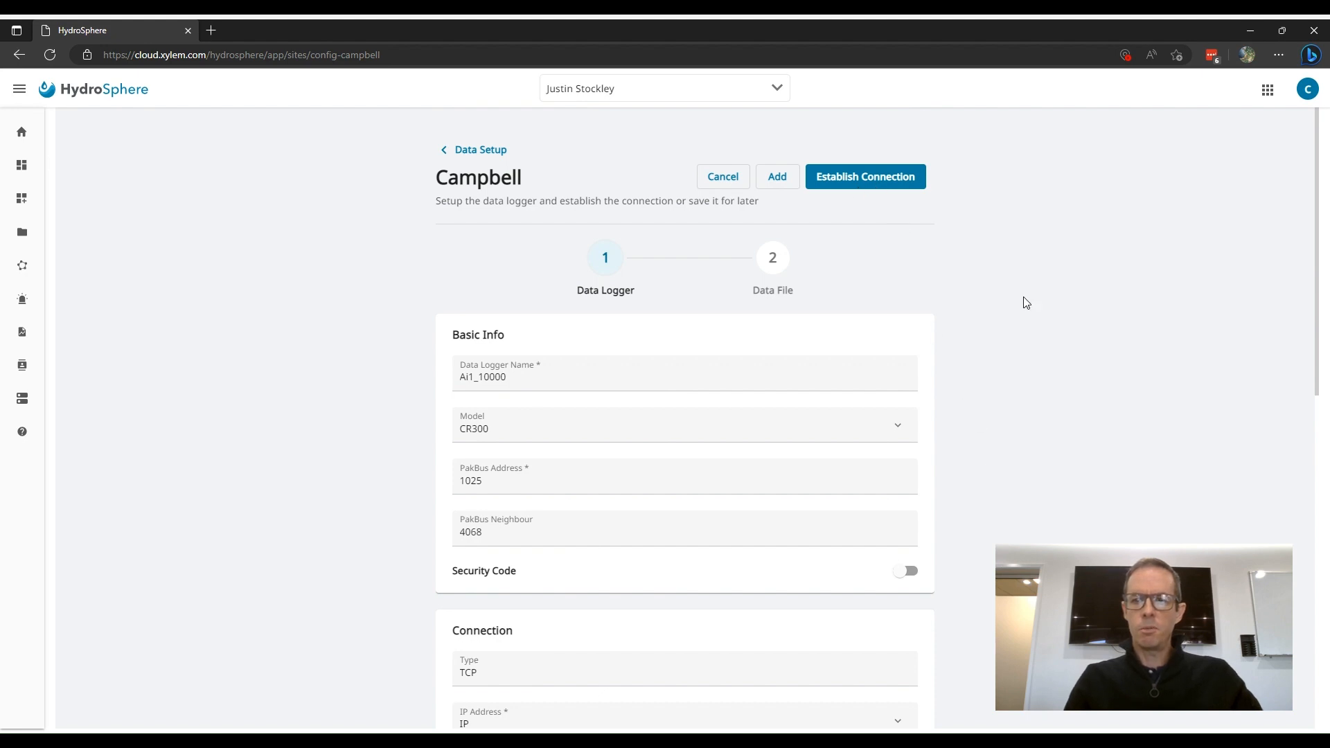
pyautogui.click(851, 180)
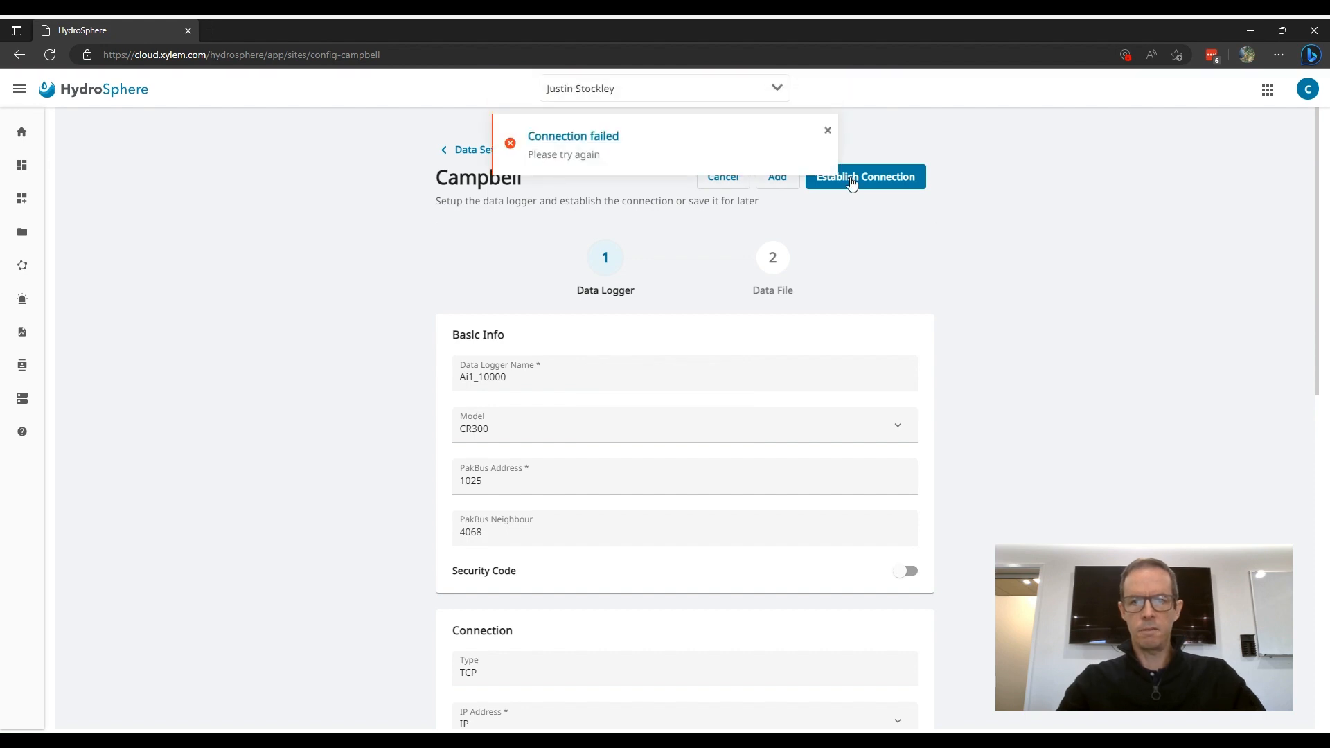
pyautogui.click(827, 132)
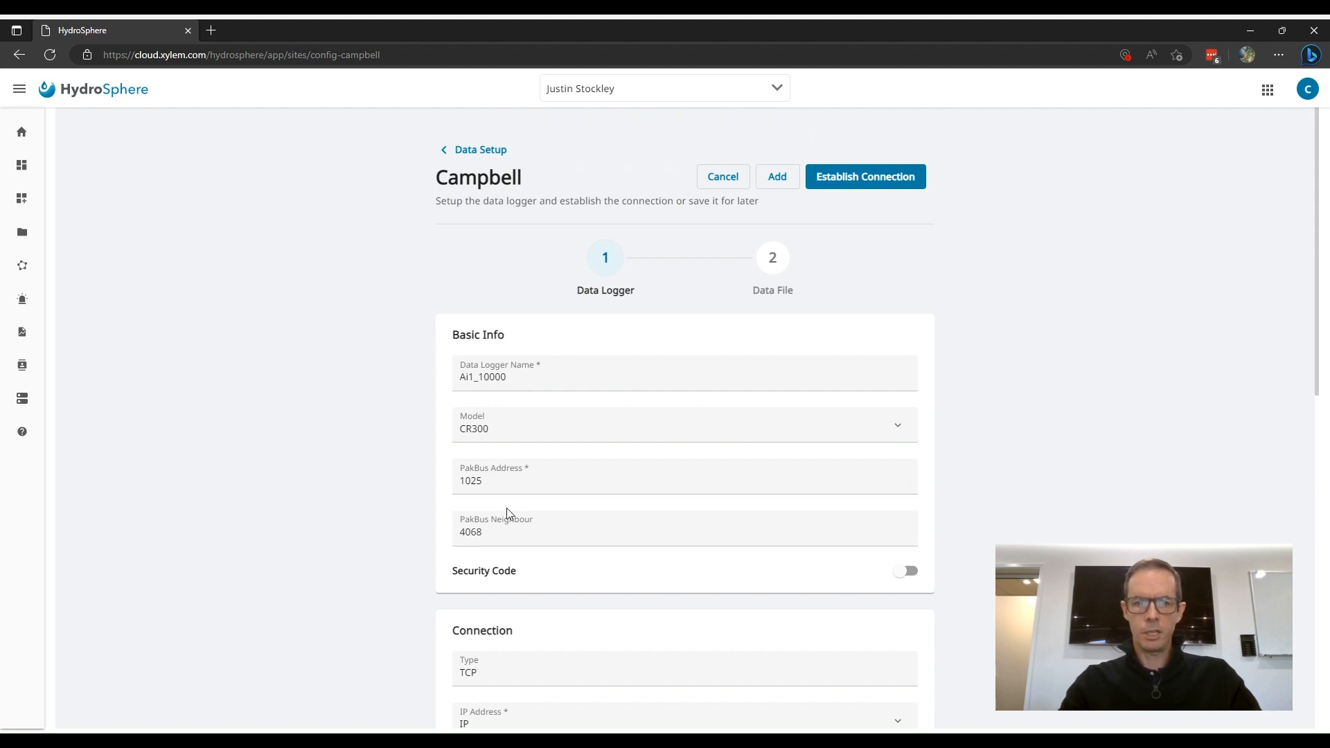
# - Correct the PakBus neighbour value in the data logger's basic info to 4070
pyautogui.click(501, 530)
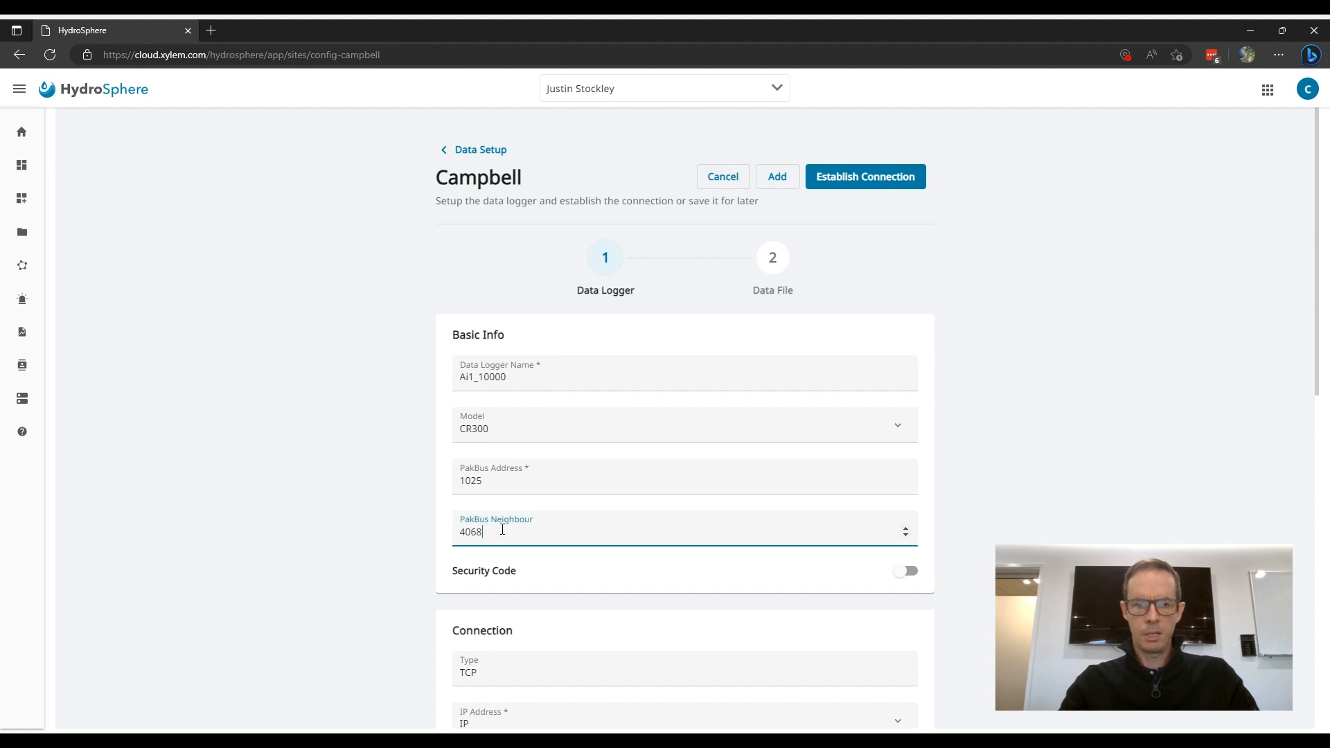
pyautogui.press('BackSpace')
pyautogui.press('BackSpace')
pyautogui.write('70')
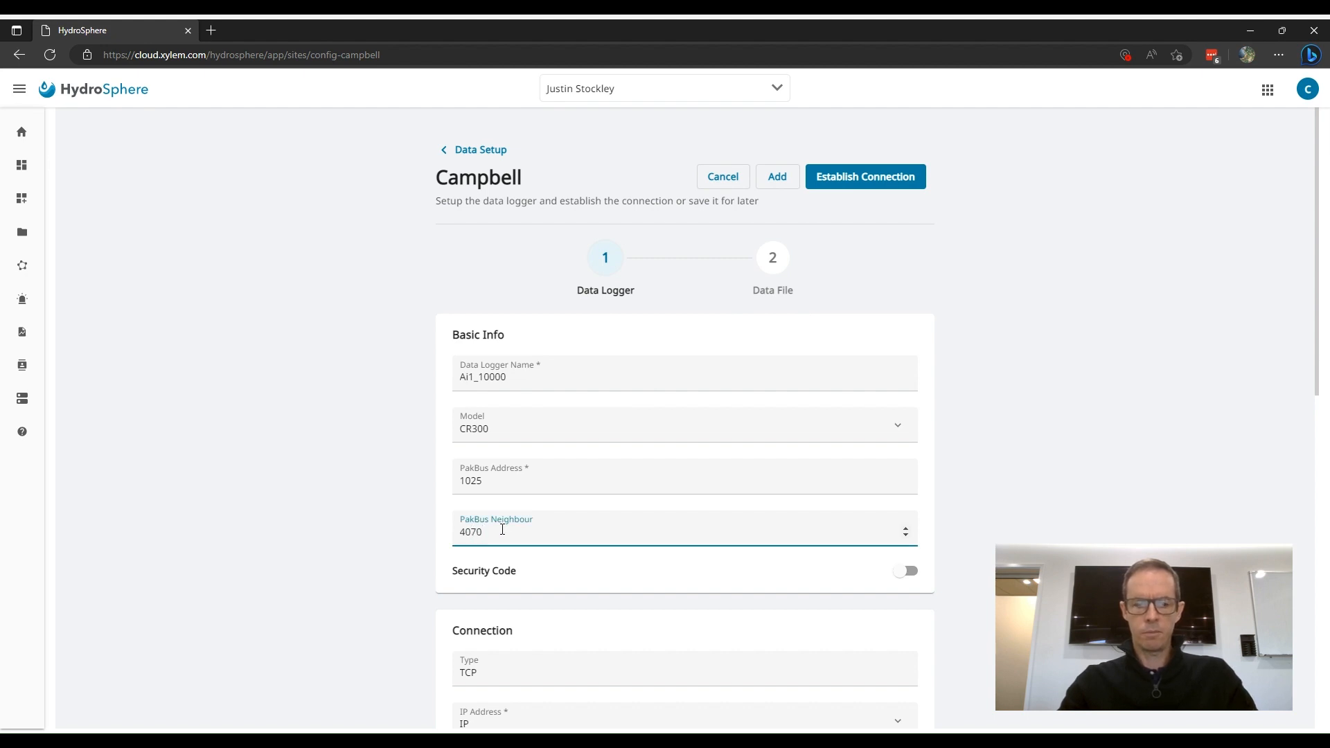
pyautogui.press('Tab')
pyautogui.click(977, 446)
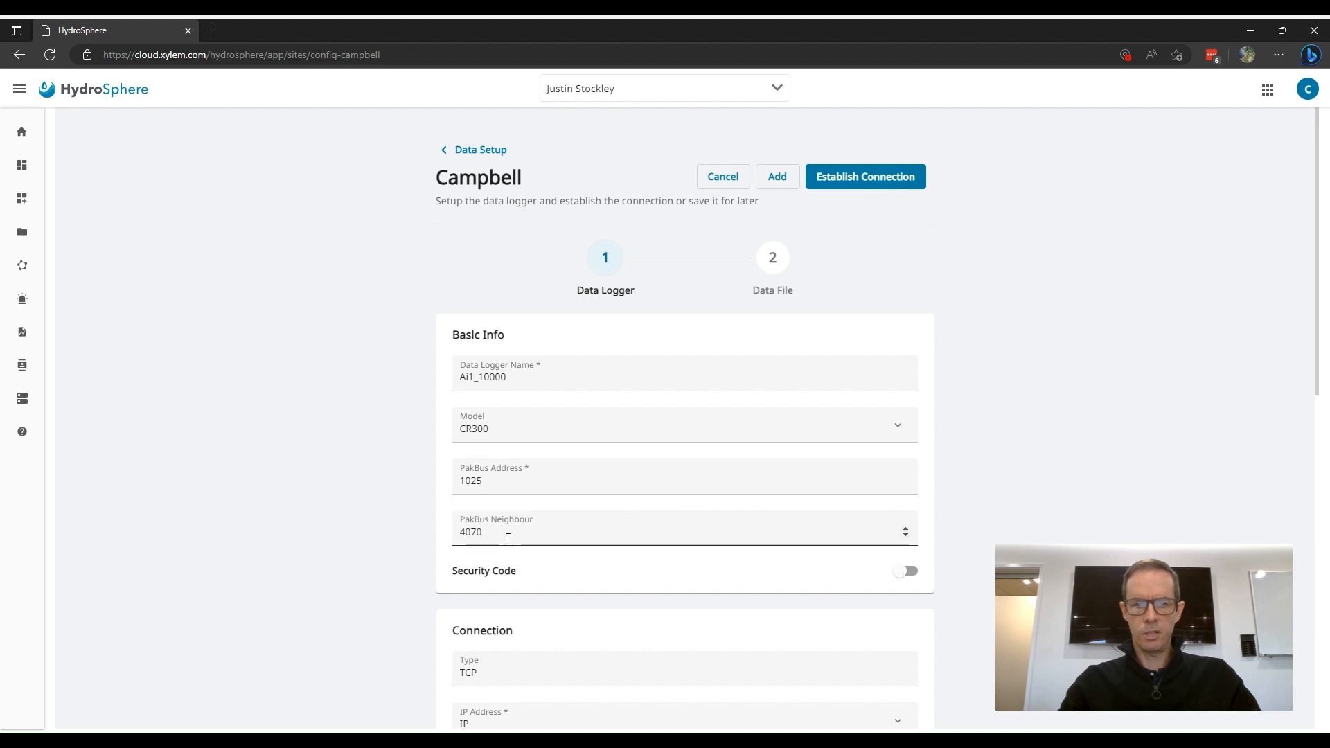
# - Check the data logger's basic and connection settings and establish the connection again
pyautogui.scroll(-2, 995, 311)
pyautogui.scroll(-4, 992, 310)
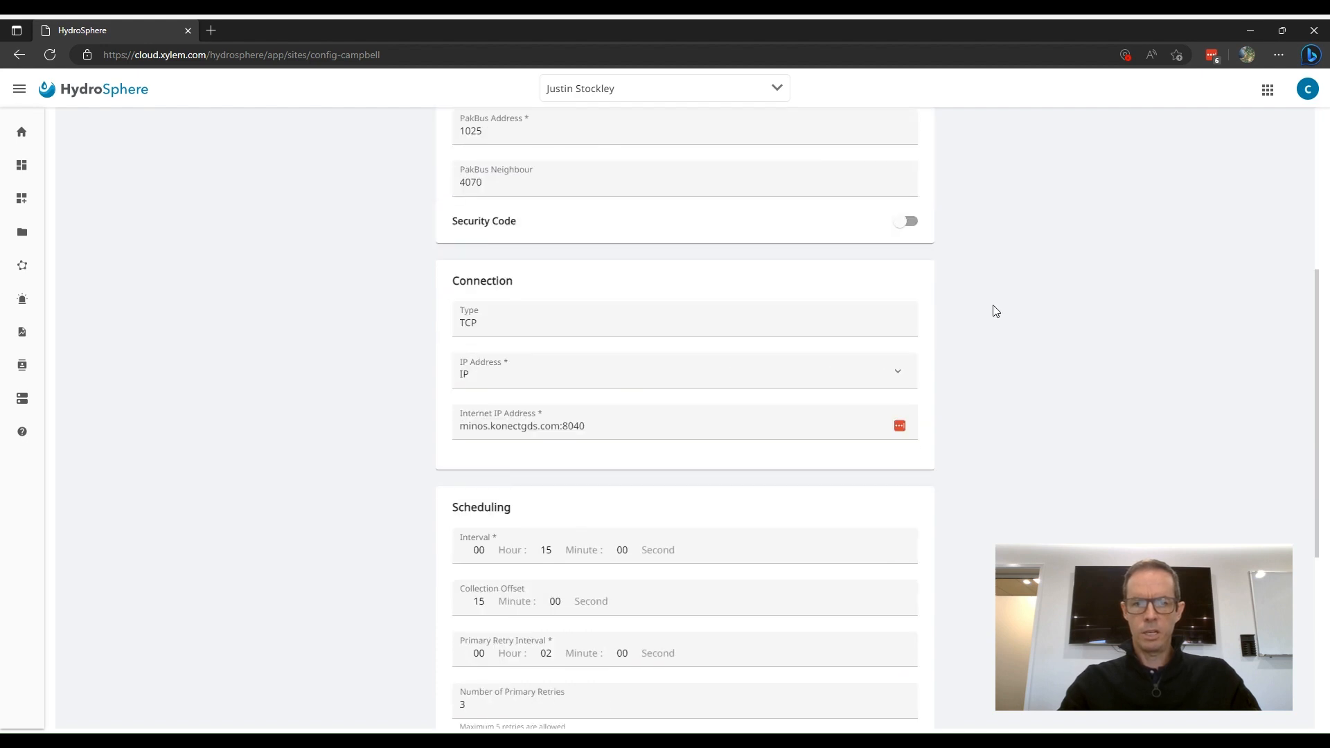
pyautogui.scroll(6, 993, 309)
pyautogui.scroll(-5, 1023, 347)
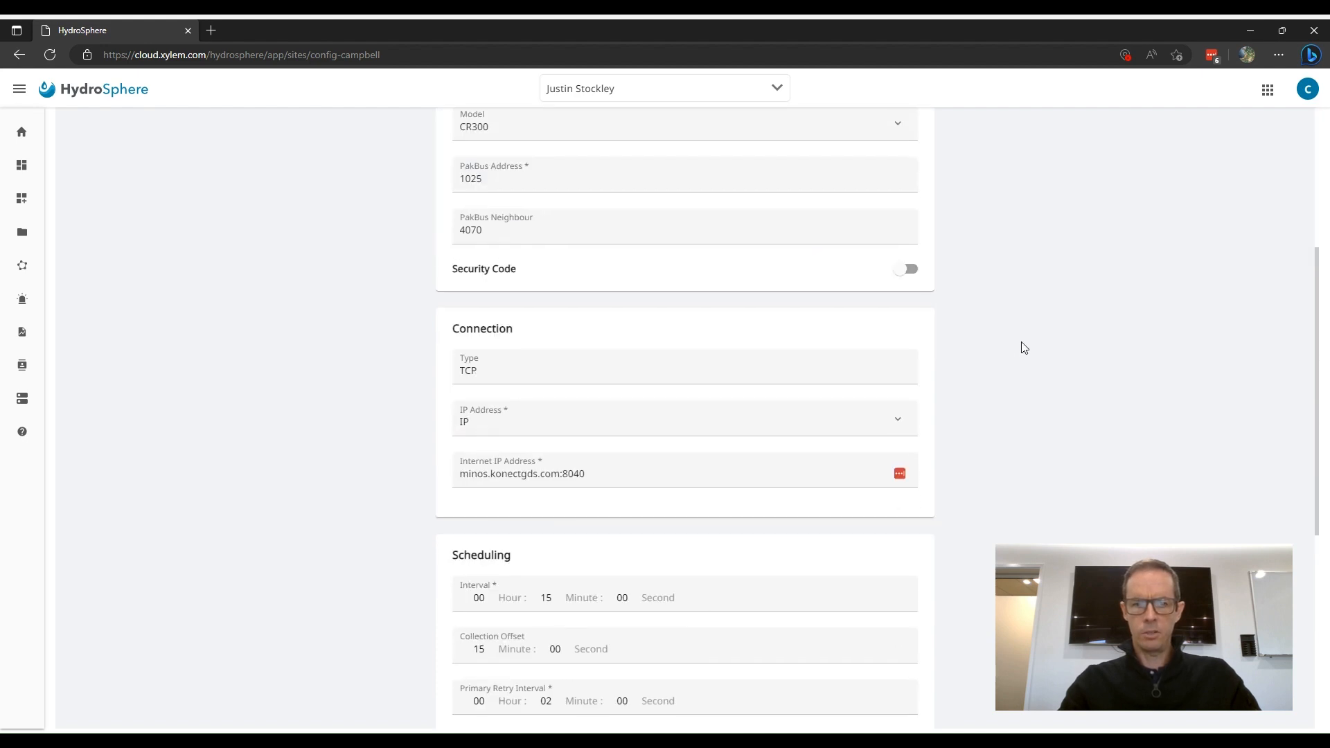
pyautogui.scroll(3, 1022, 347)
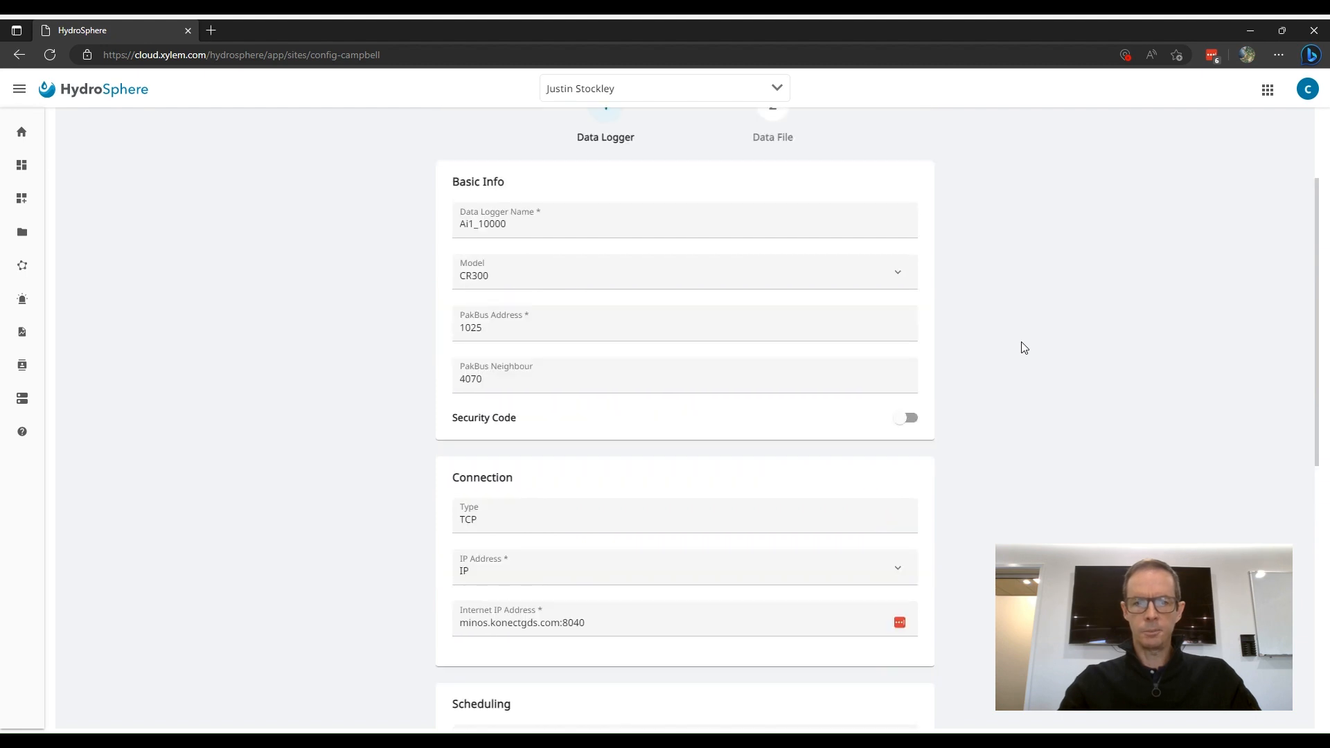
pyautogui.scroll(3, 1012, 309)
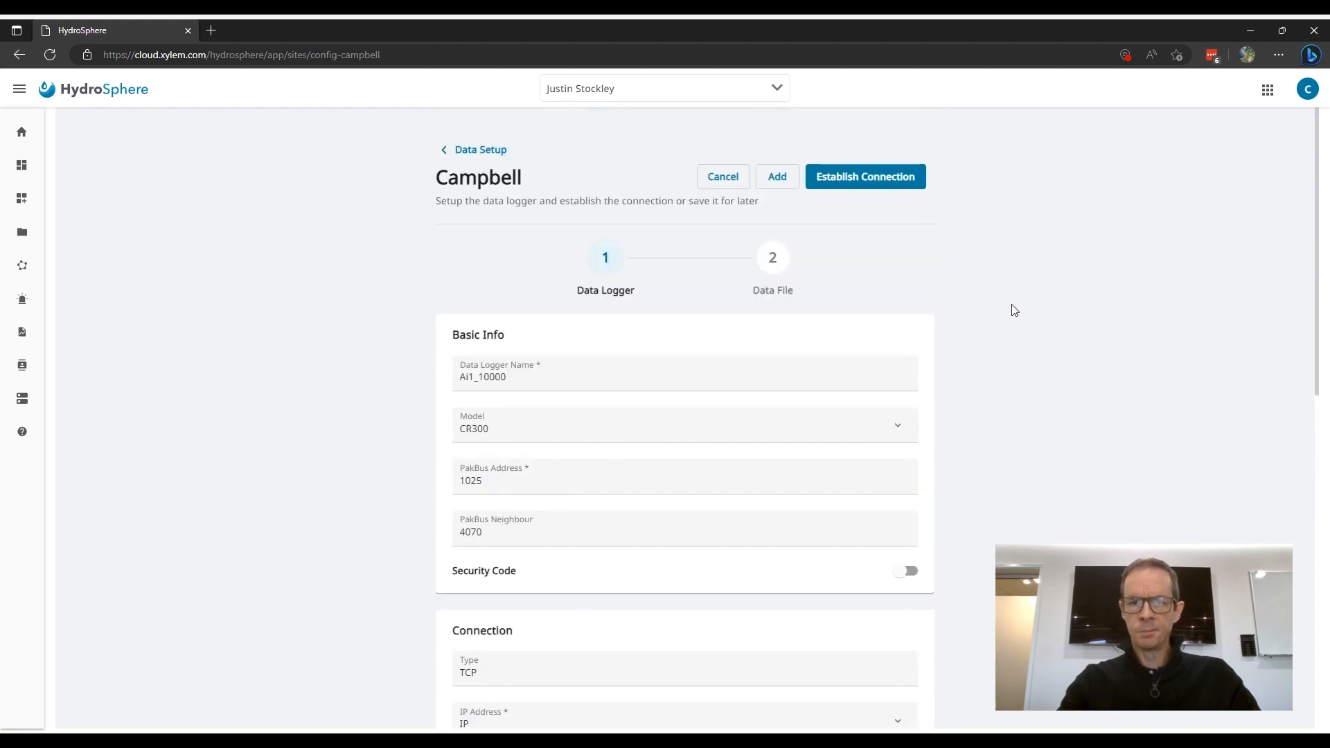
pyautogui.click(837, 176)
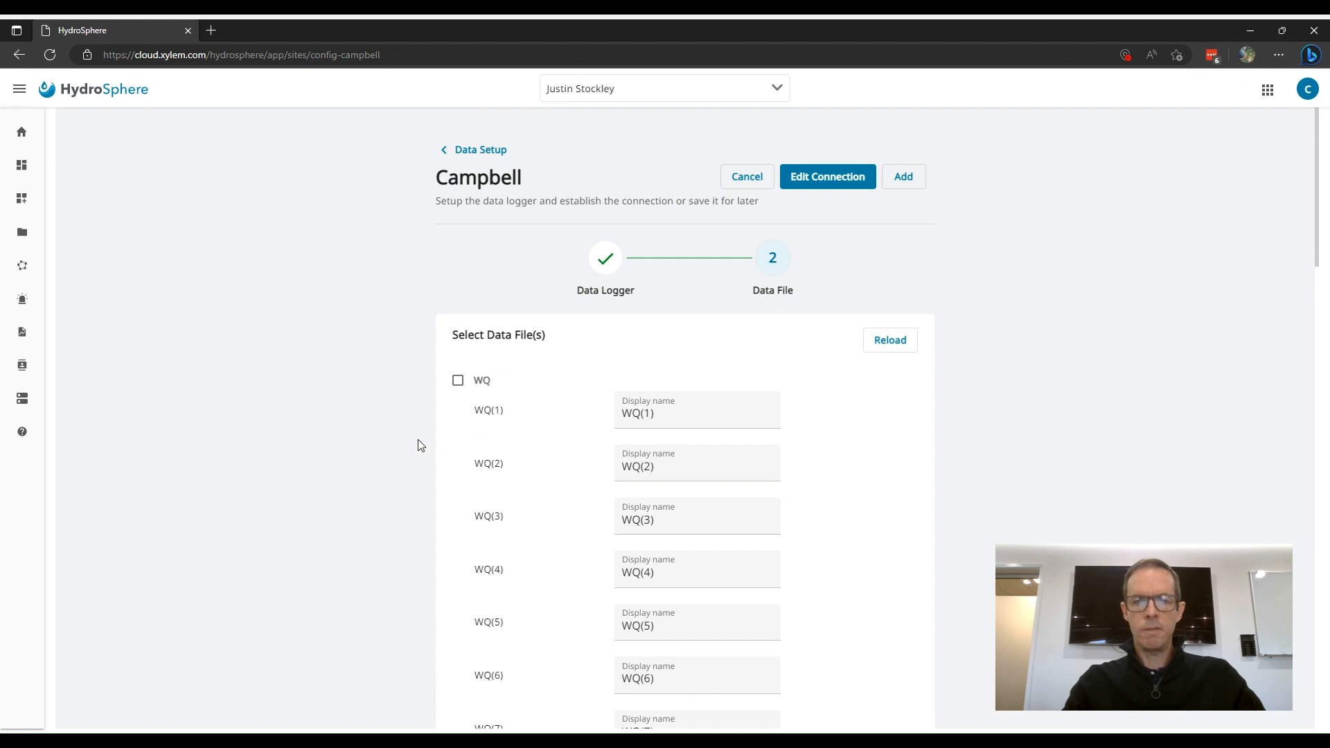
# - Select the WQ data file and set the display name of WQ(1) to Temperature
pyautogui.scroll(-2, 418, 445)
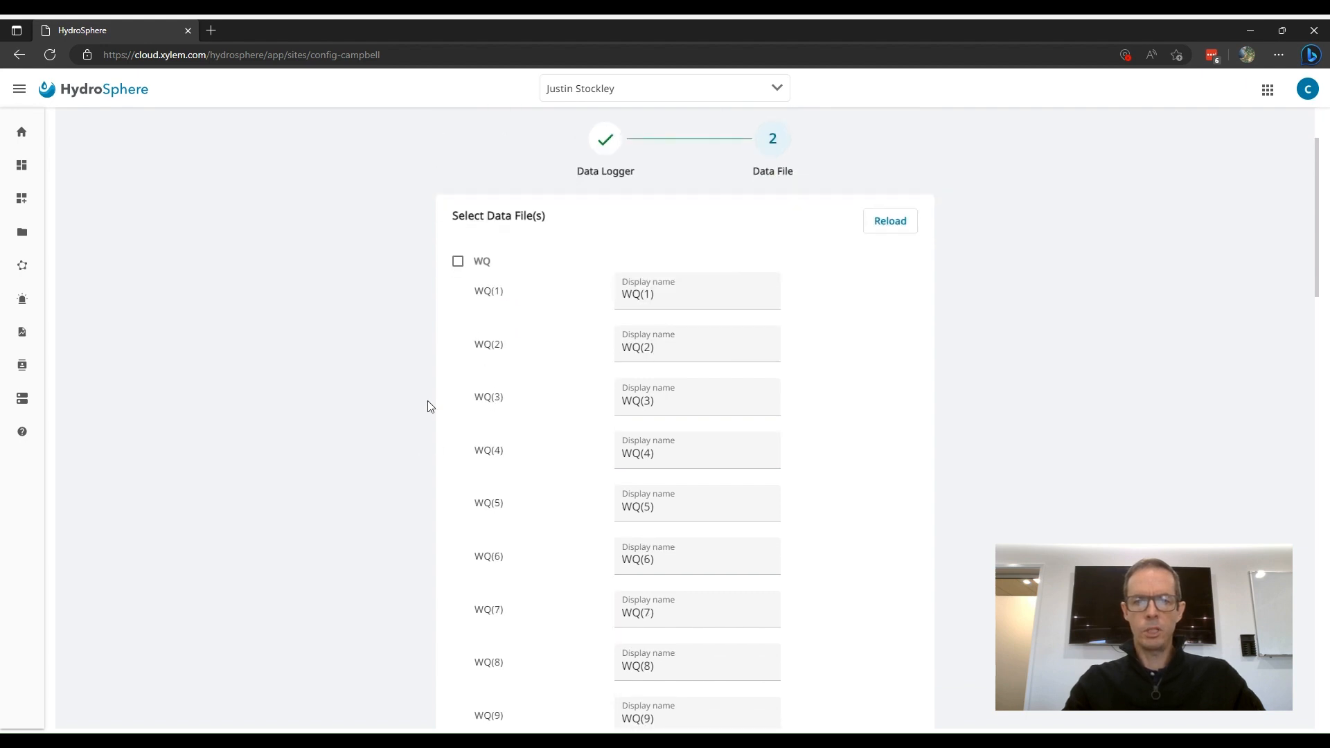
pyautogui.click(458, 262)
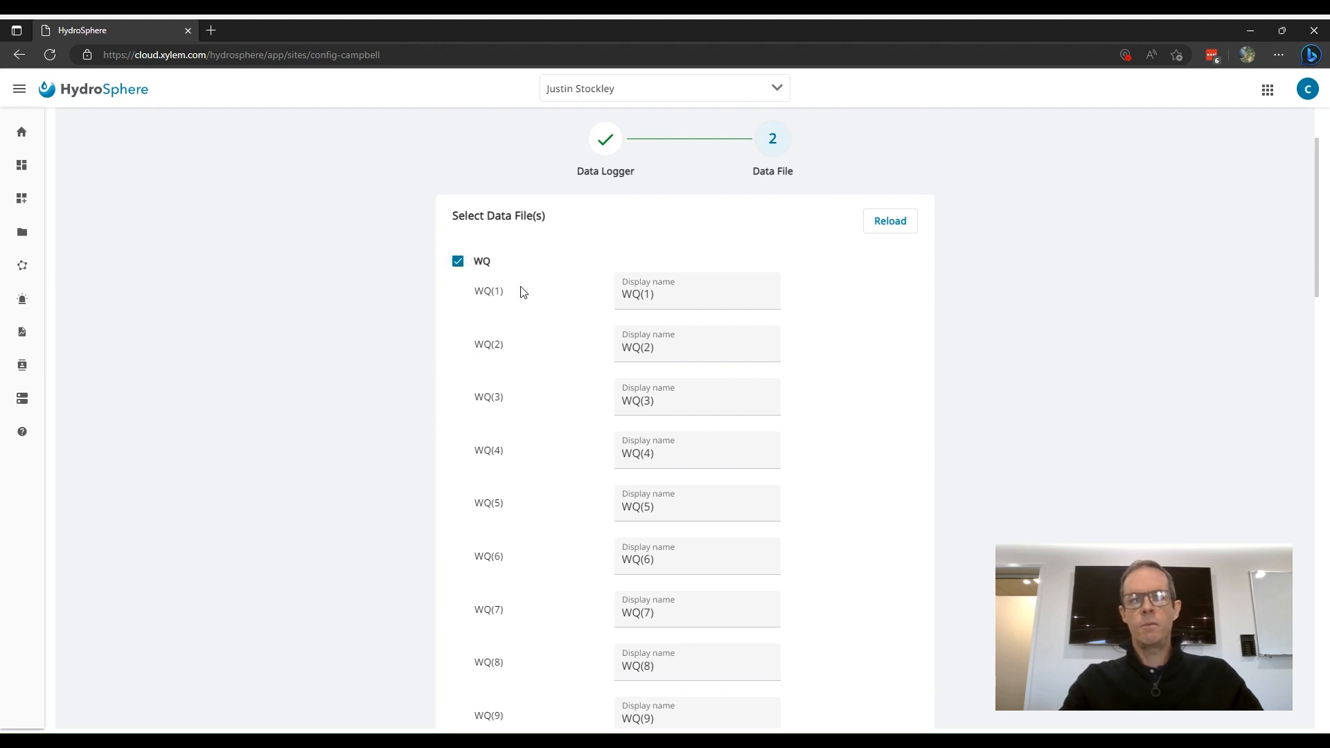
pyautogui.click(665, 299)
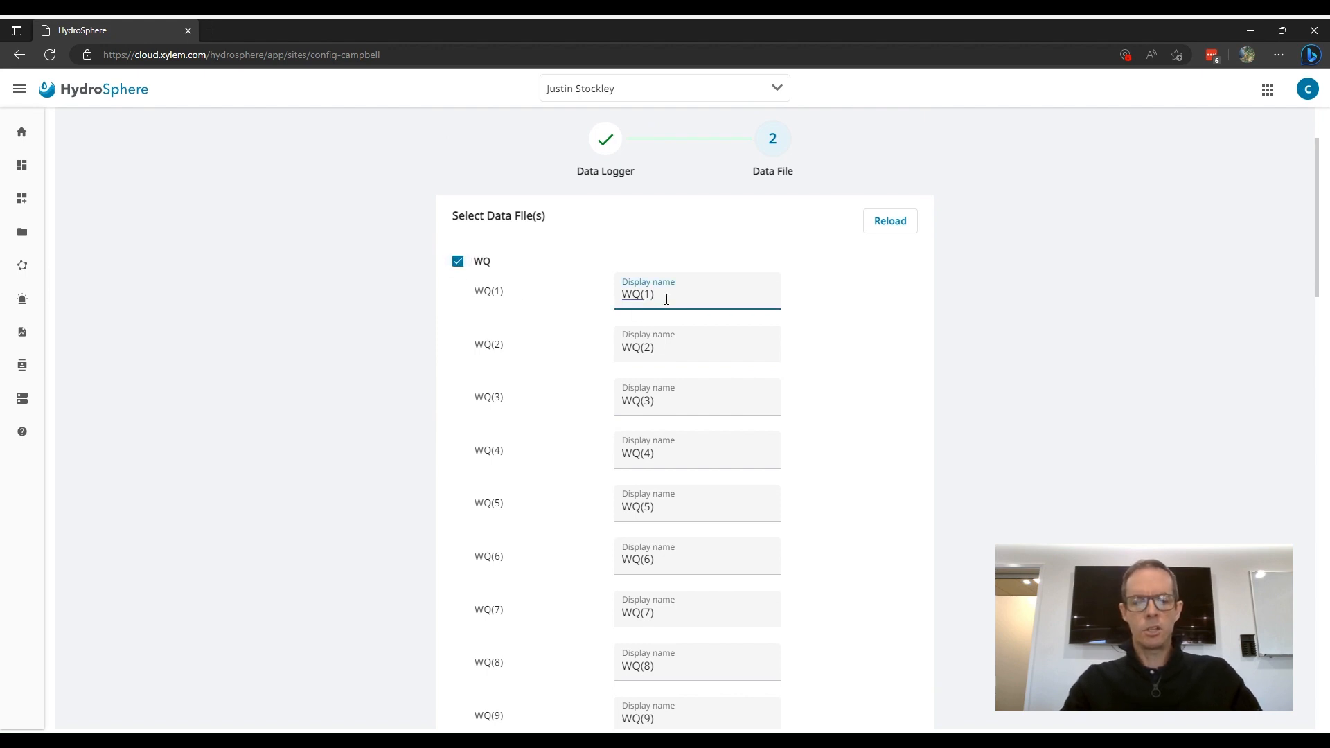
pyautogui.hotkey('ctrl', 'a')
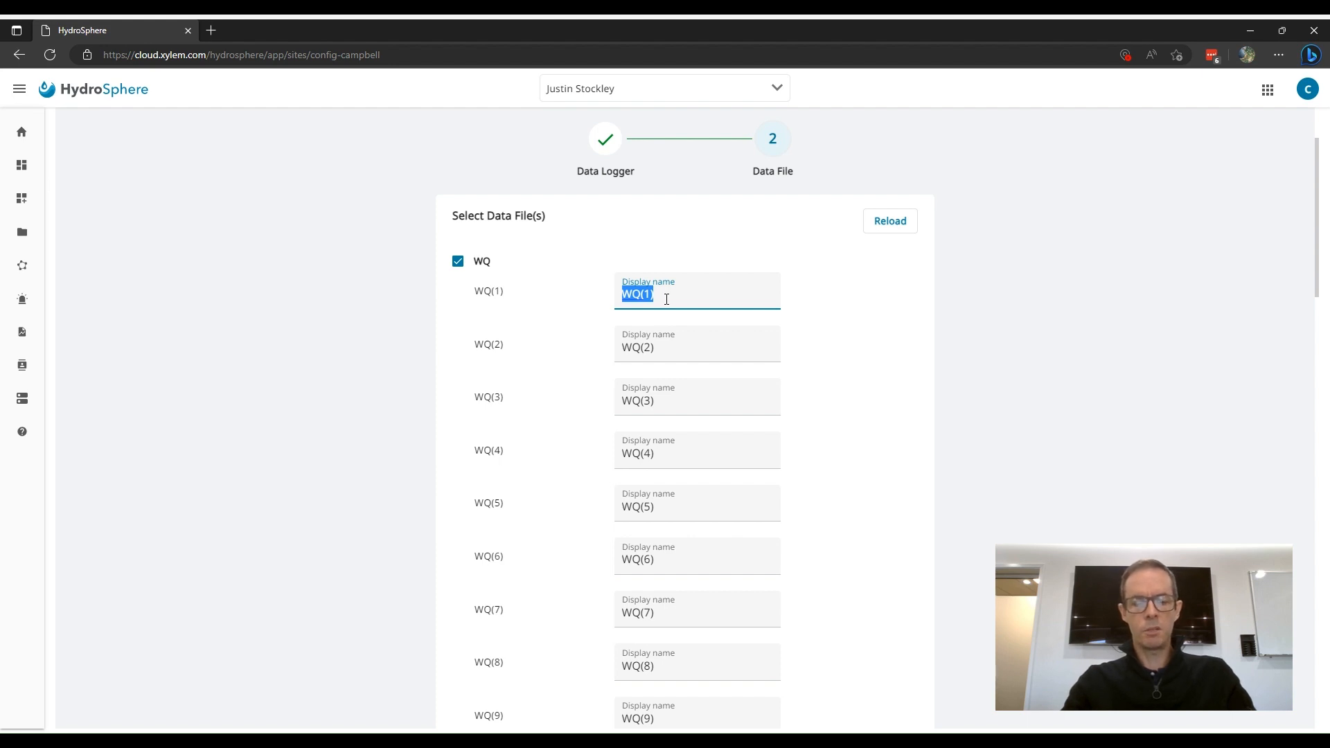
pyautogui.write('Tempera')
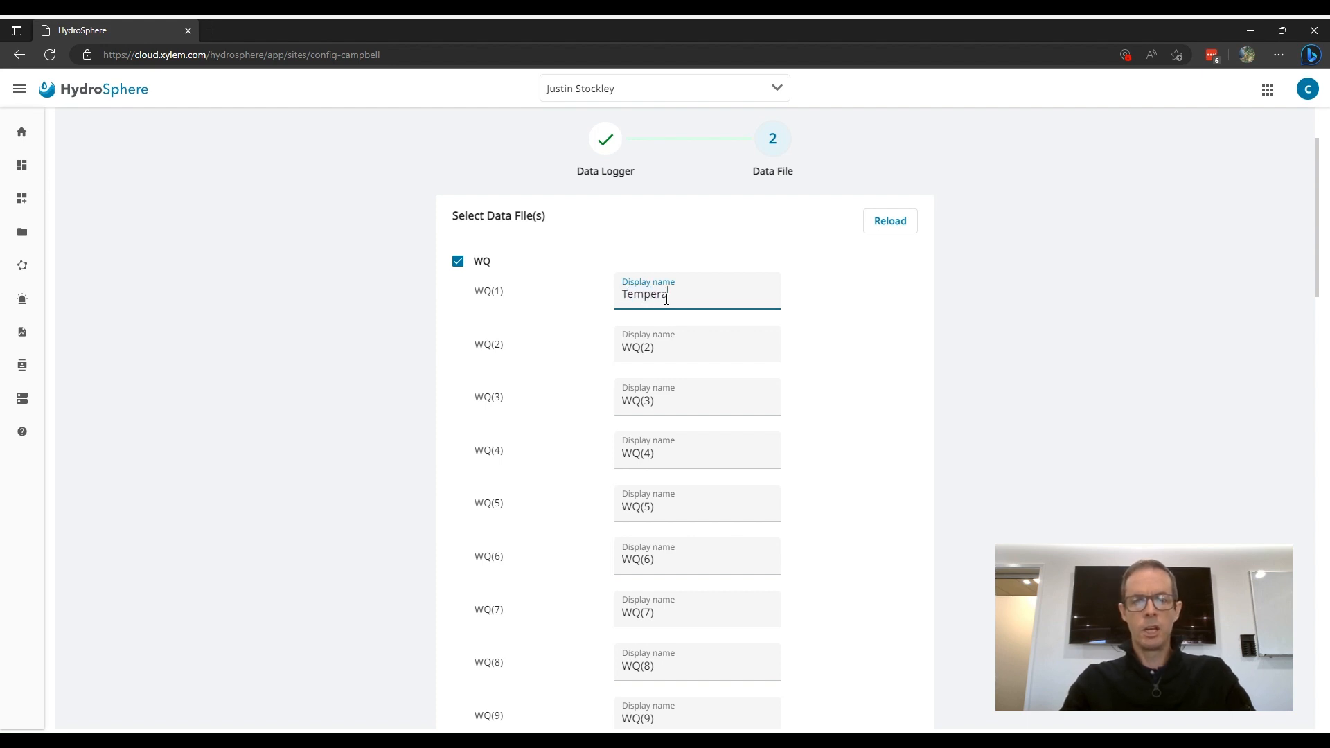
pyautogui.write('ture')
pyautogui.press('Tab')
# - Set the display names of WQ(2), WQ(3) and WQ(4) to Turbidity, Conductivity and pH
pyautogui.write('Turb')
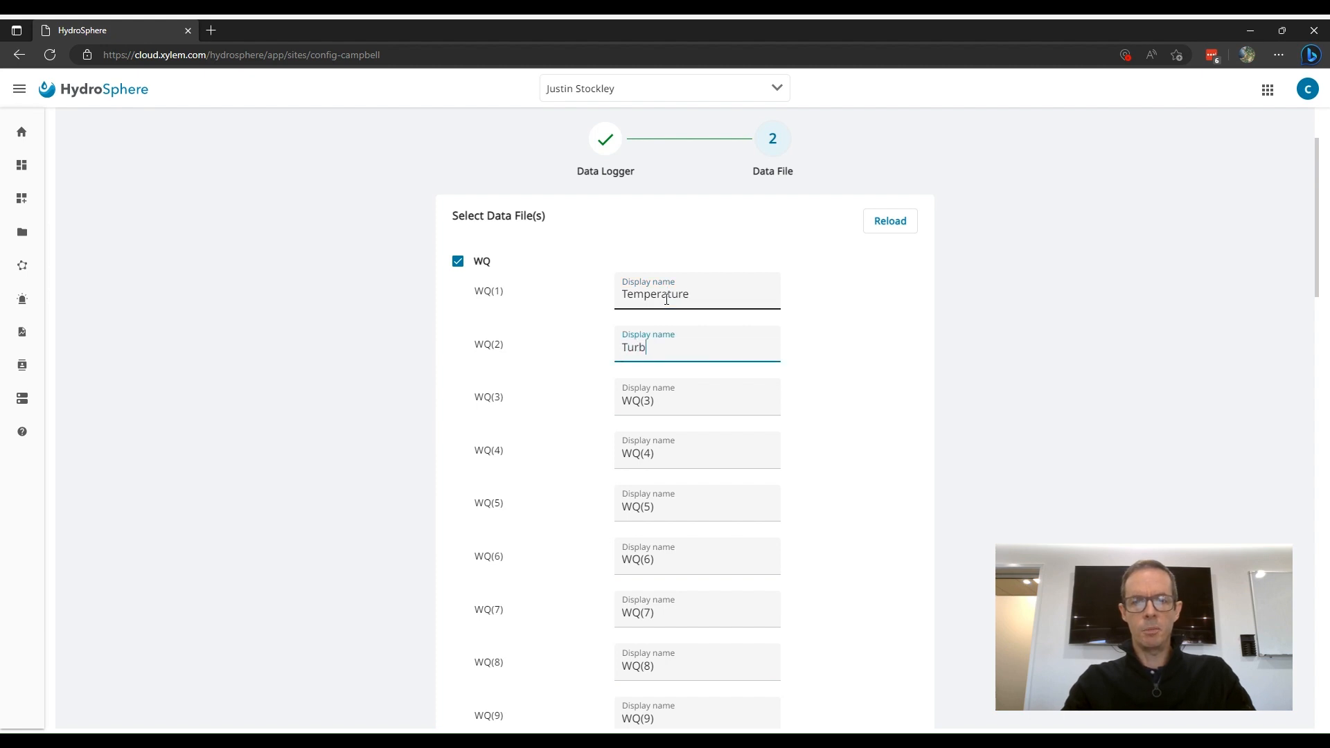
pyautogui.write('idity')
pyautogui.press('Tab')
pyautogui.write('Conductivity')
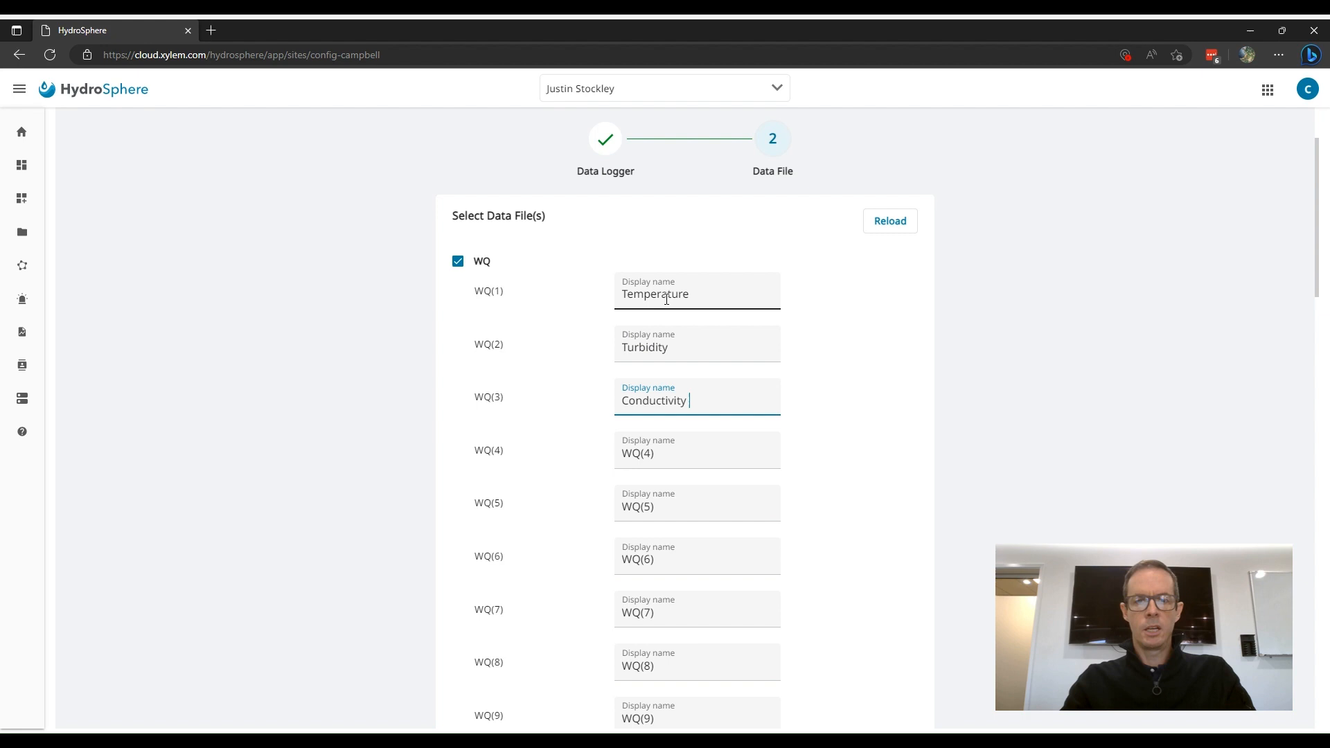
pyautogui.press('Tab')
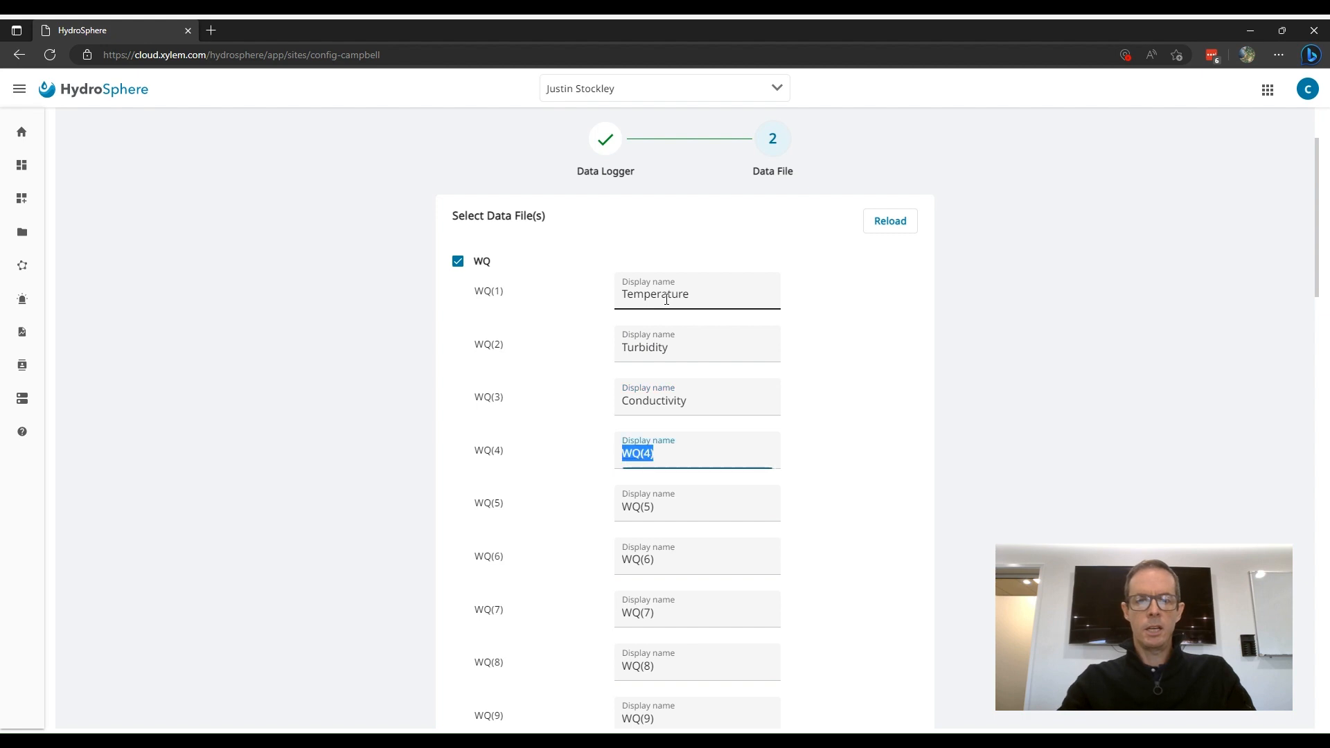
pyautogui.write('pH')
pyautogui.press('Tab')
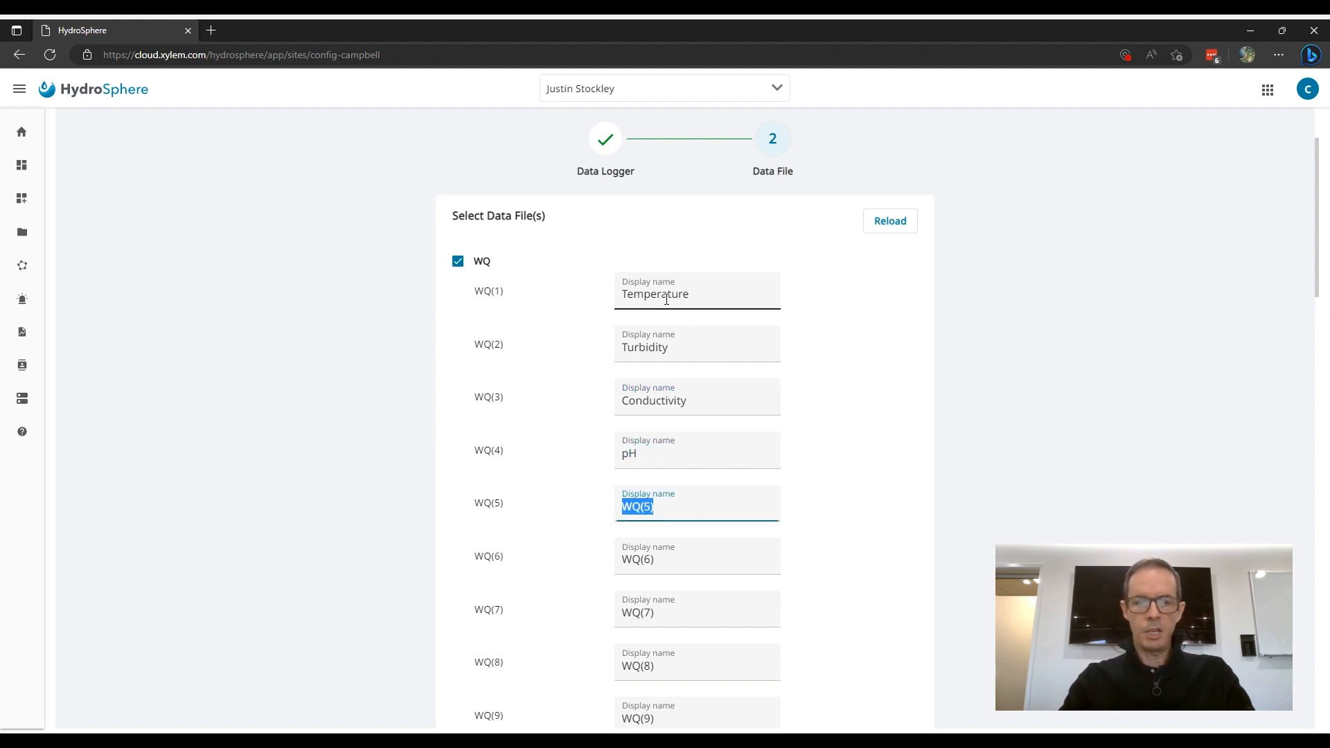
# - Set the display names of WQ(5), WQ(6) and WQ(7) to ORP, DO and Chl-A
pyautogui.write('ORP')
pyautogui.press('Tab')
pyautogui.write('DO')
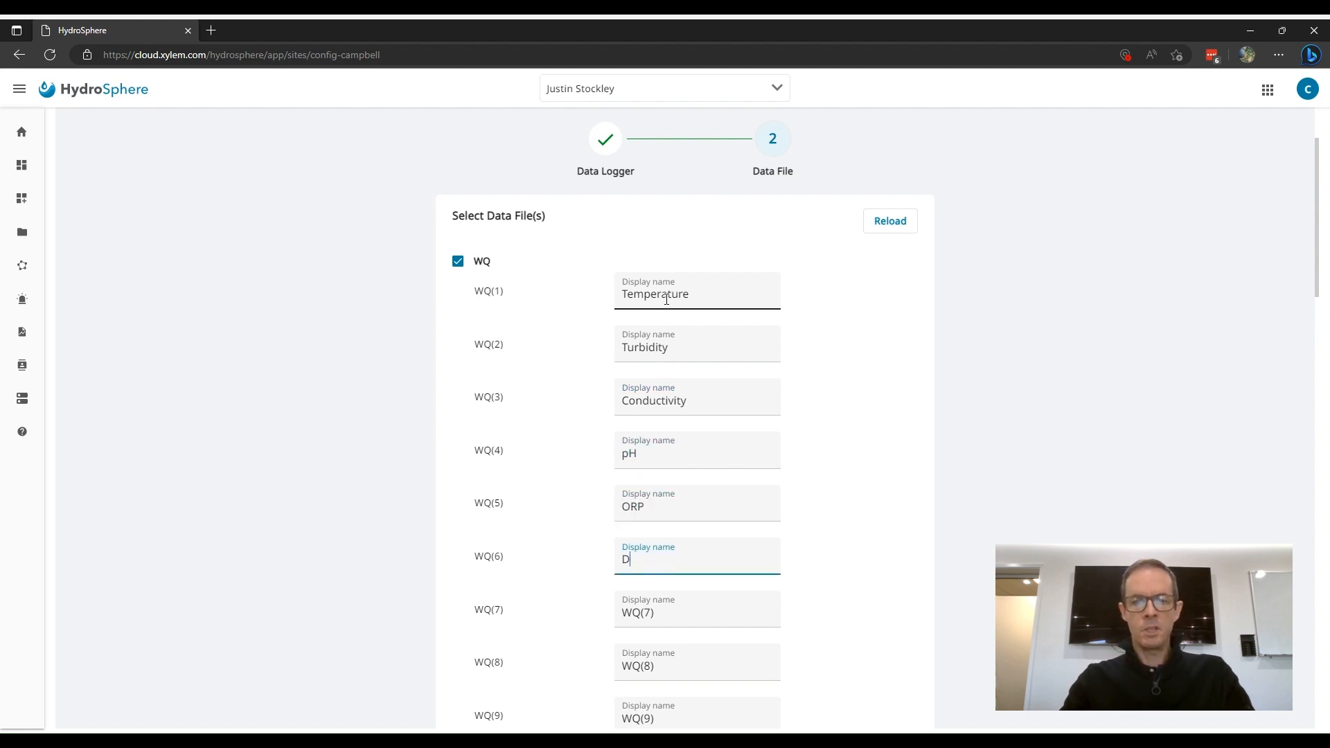
pyautogui.press('Tab')
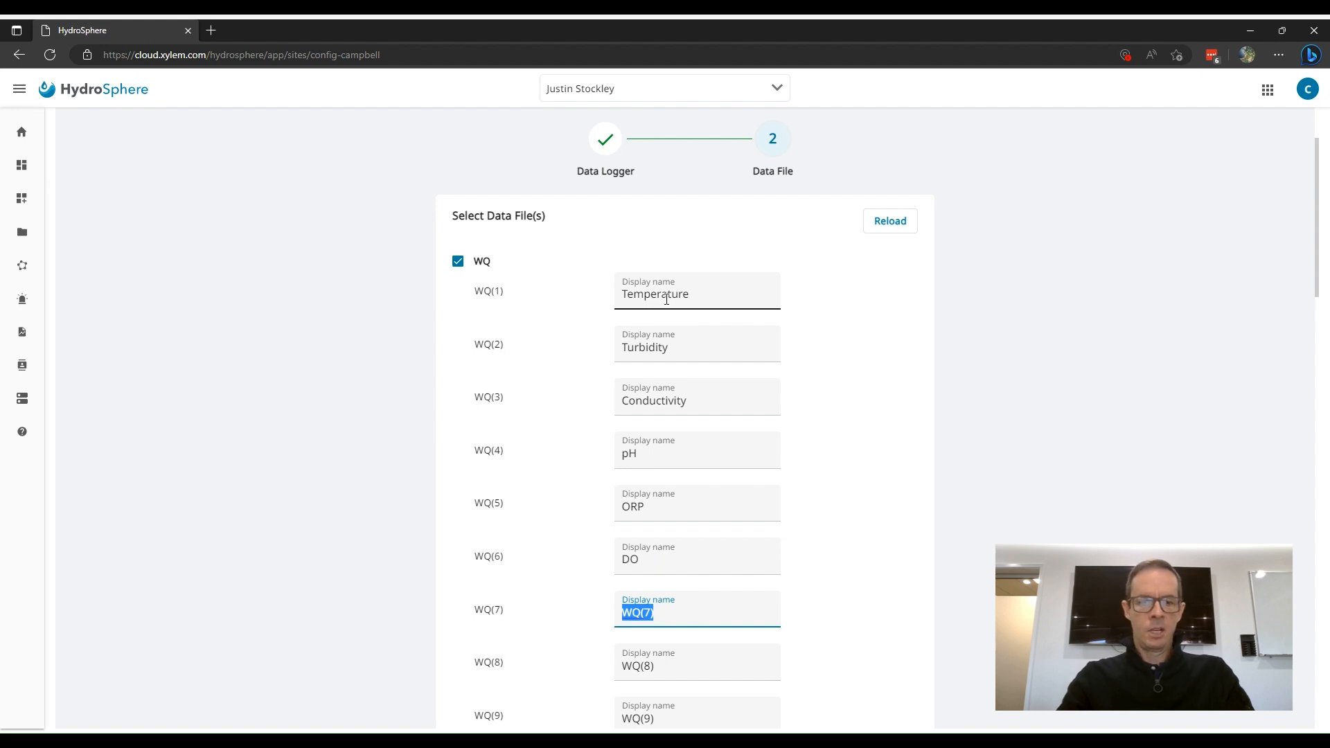
pyautogui.write('Chl-A')
pyautogui.press('Tab')
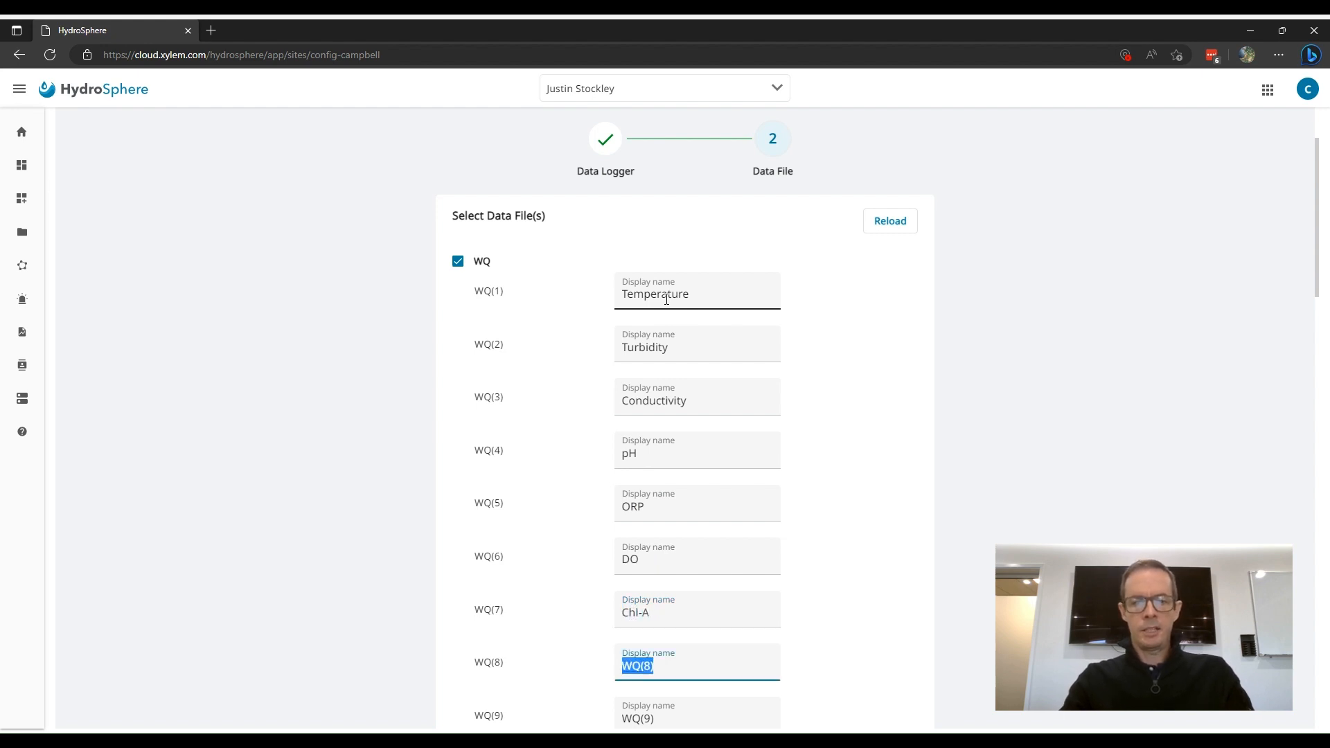
# - Set the display names of WQ(8) and WQ(9) to Battery Voltage and Water Temperature
pyautogui.write('Batt')
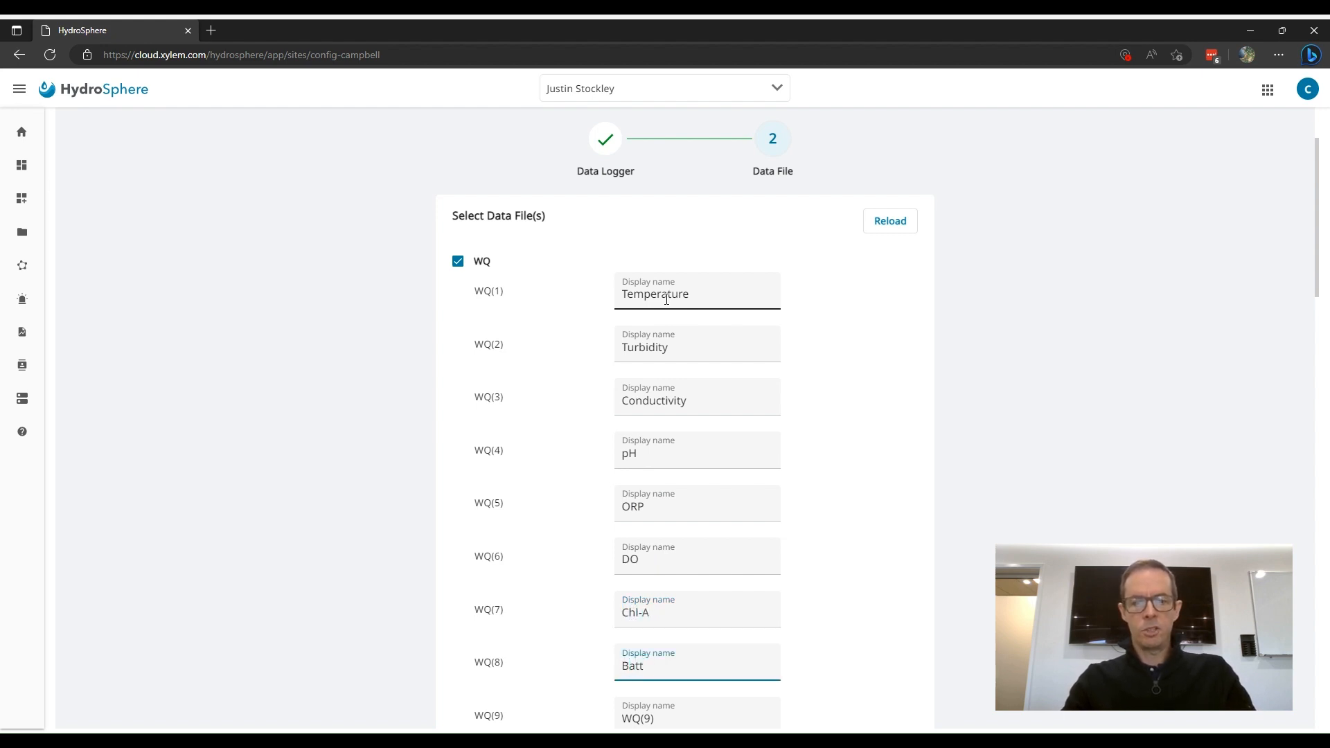
pyautogui.write('ery Voltage')
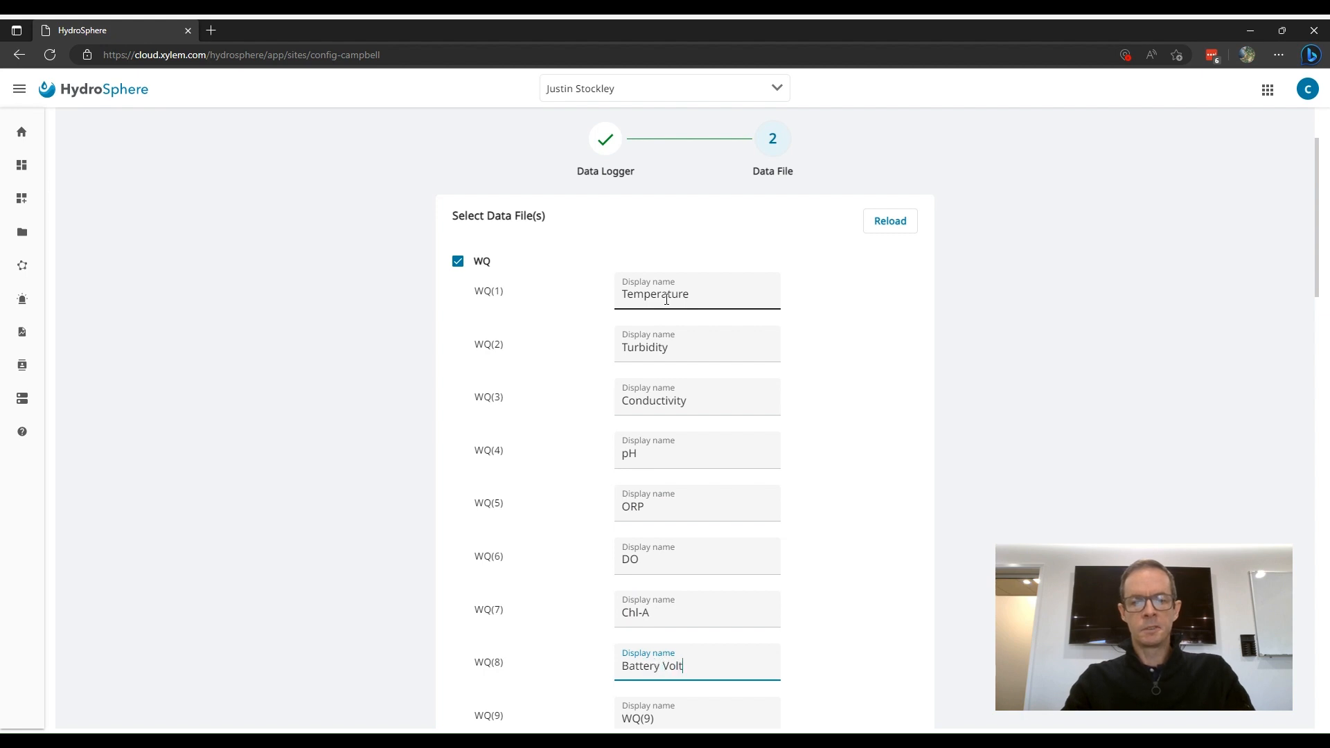
pyautogui.press('Tab')
pyautogui.write('Intern')
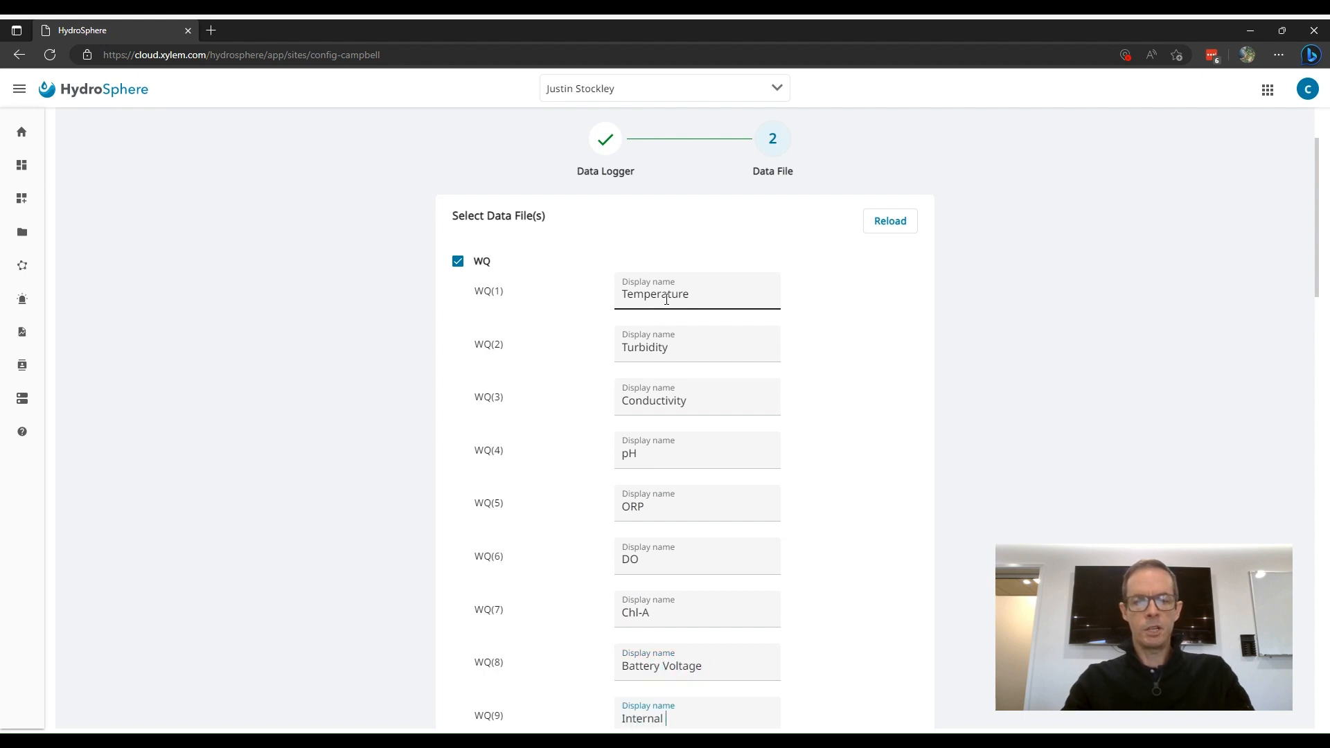
pyautogui.write('al')
pyautogui.hotkey('ctrl', 'a')
pyautogui.write('W')
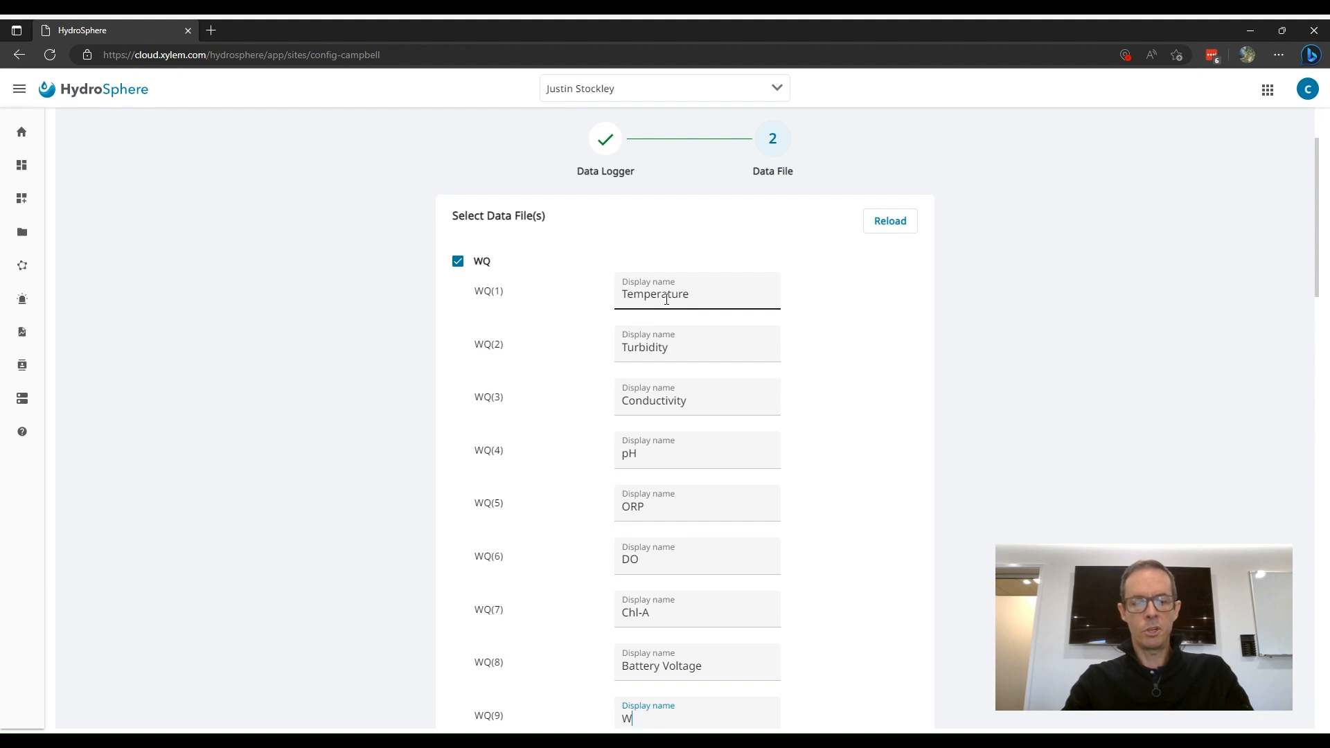
pyautogui.write('ater Temperature')
pyautogui.press('Tab')
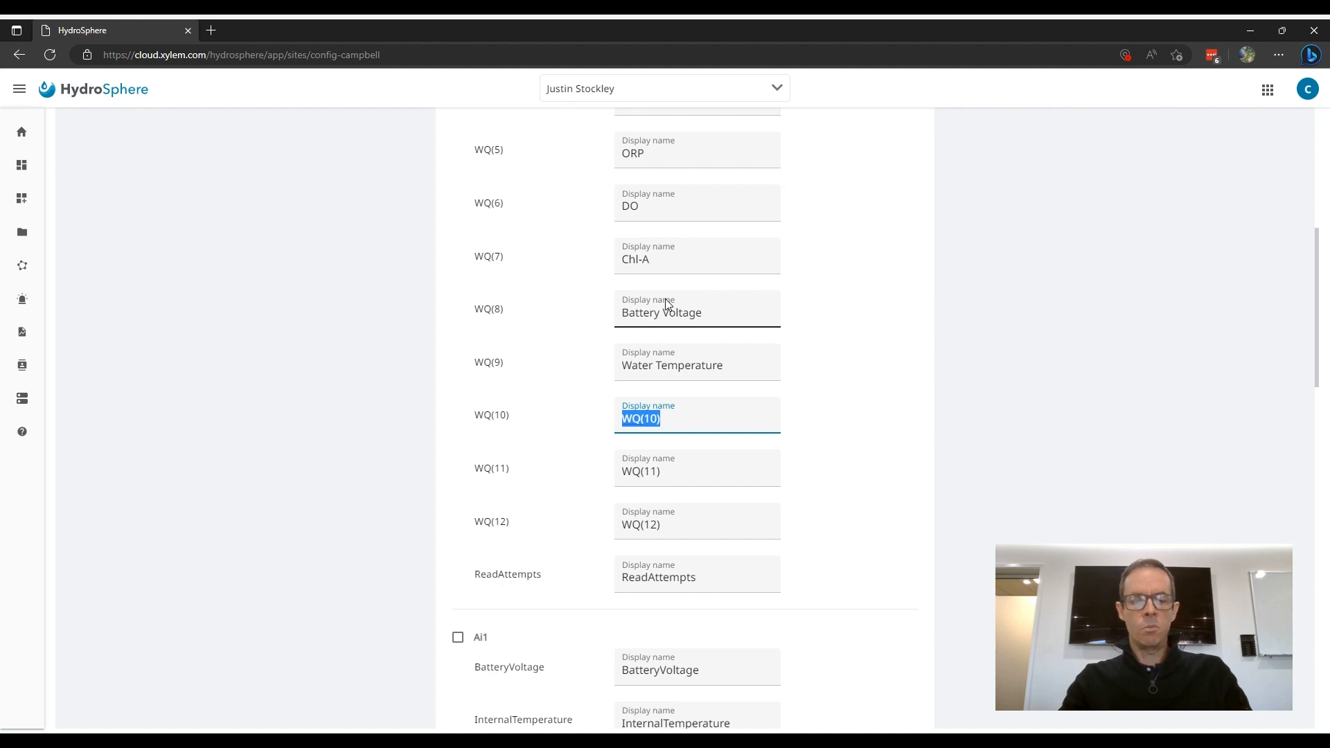
# - Set the display names of WQ(10), WQ(11) and WQ(12) to Wiper Position, Wiper mA and Cable Voltage
pyautogui.write('Wiper Position')
pyautogui.press('Tab')
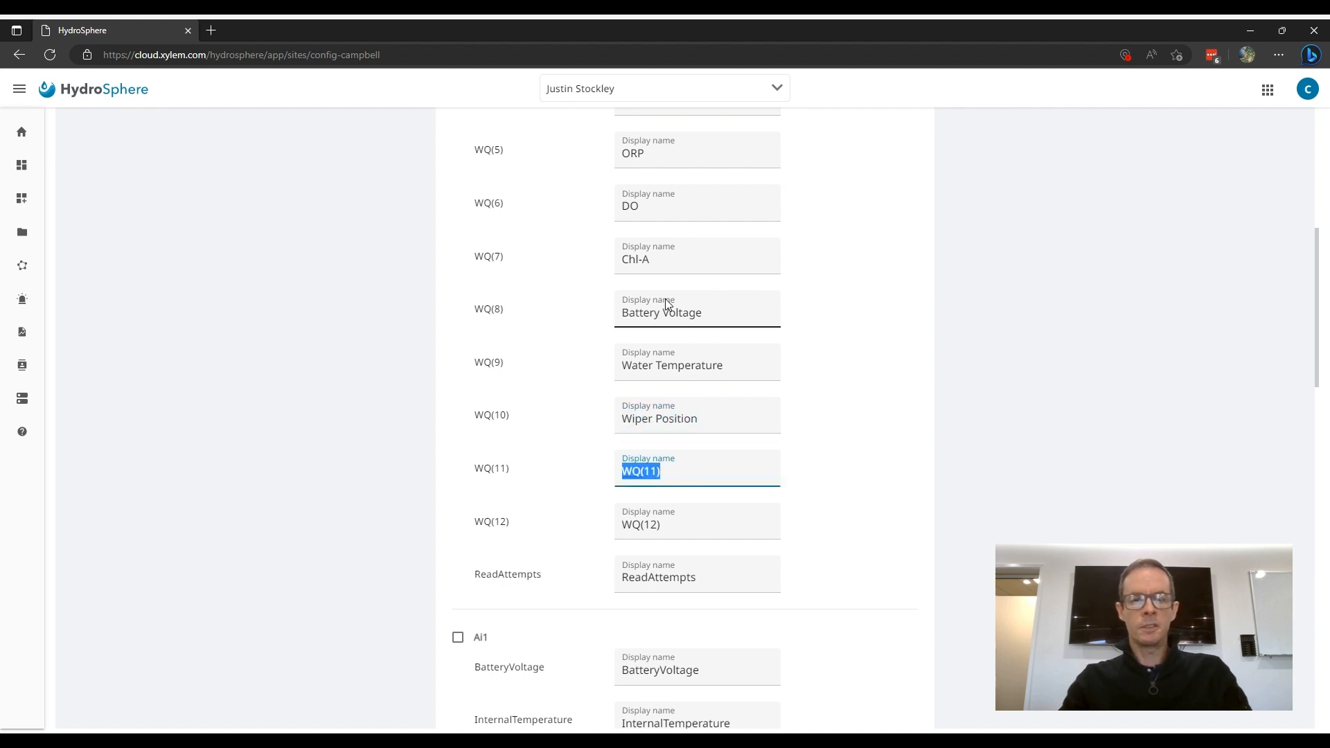
pyautogui.write('Wiper mA')
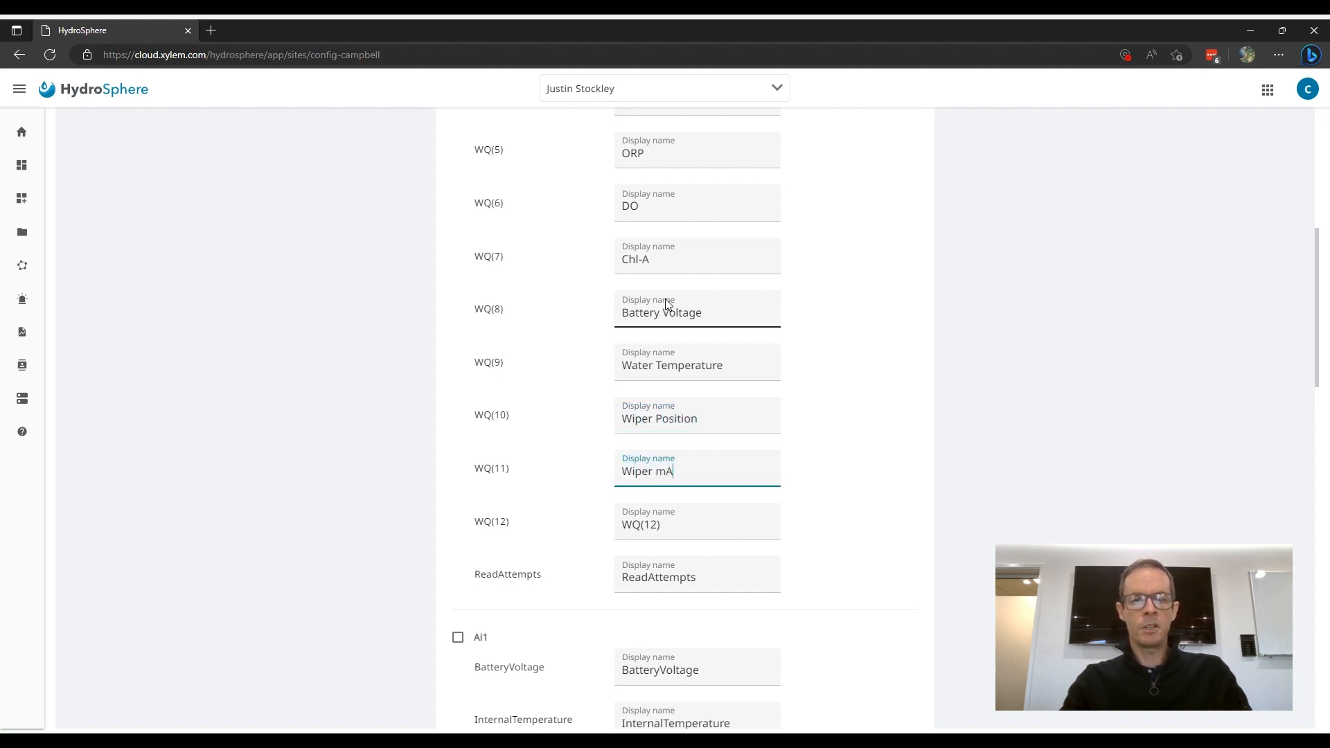
pyautogui.press('Tab')
pyautogui.write('Cable Voltage')
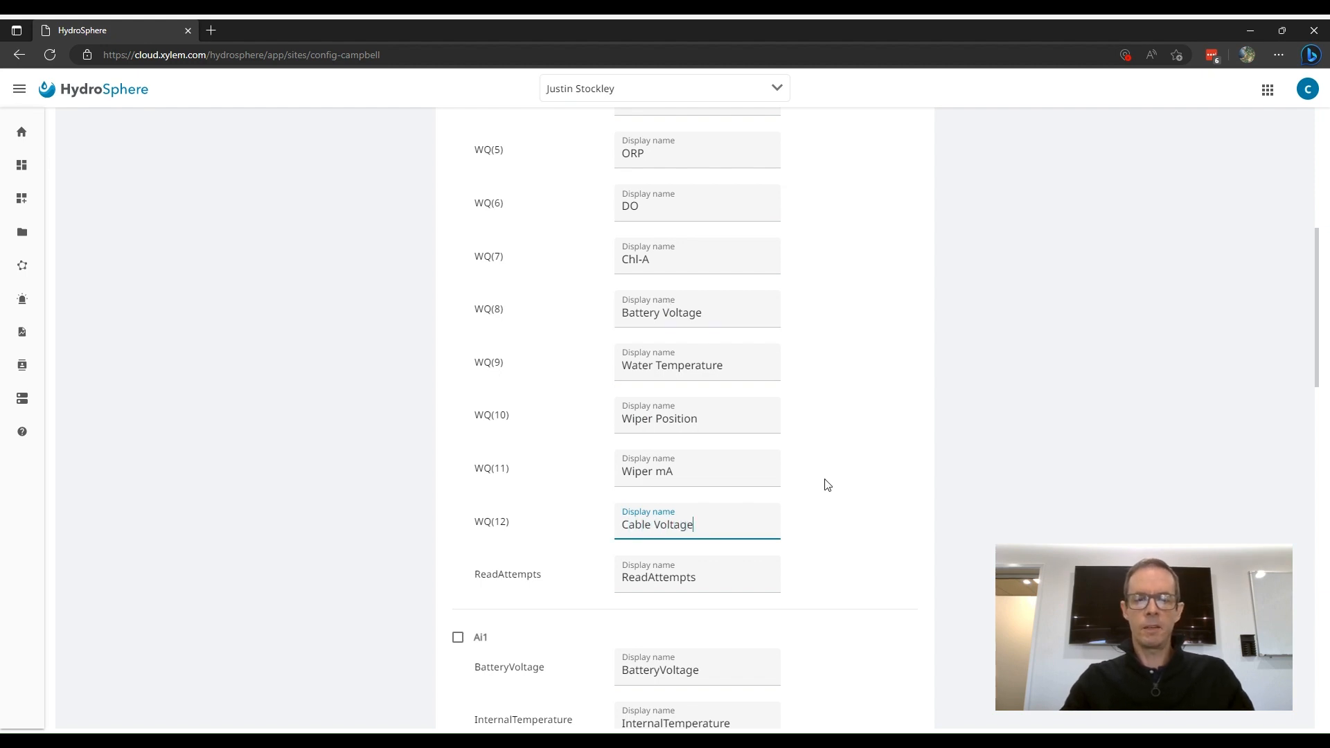
# - Check the renamed WQ parameters and select the Ai1 data file as well
pyautogui.scroll(4, 861, 466)
pyautogui.scroll(1, 860, 466)
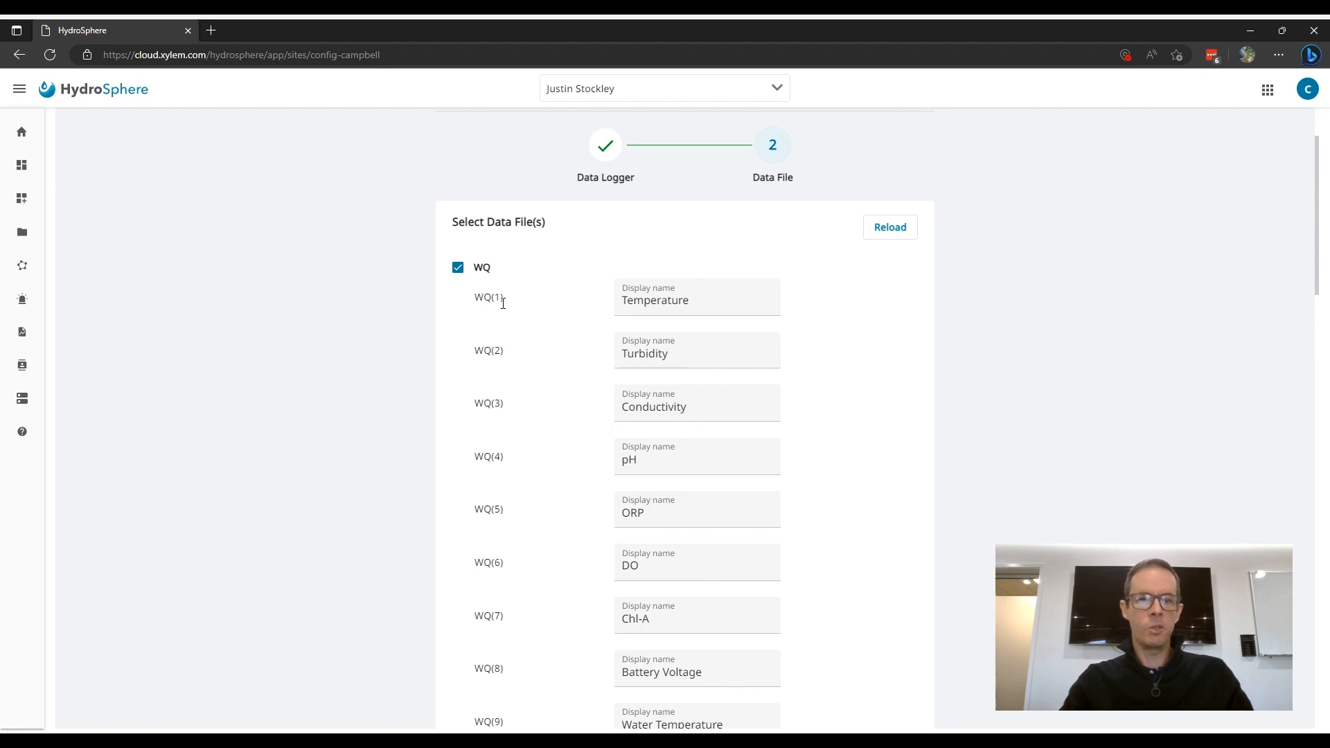
pyautogui.scroll(-4, 503, 303)
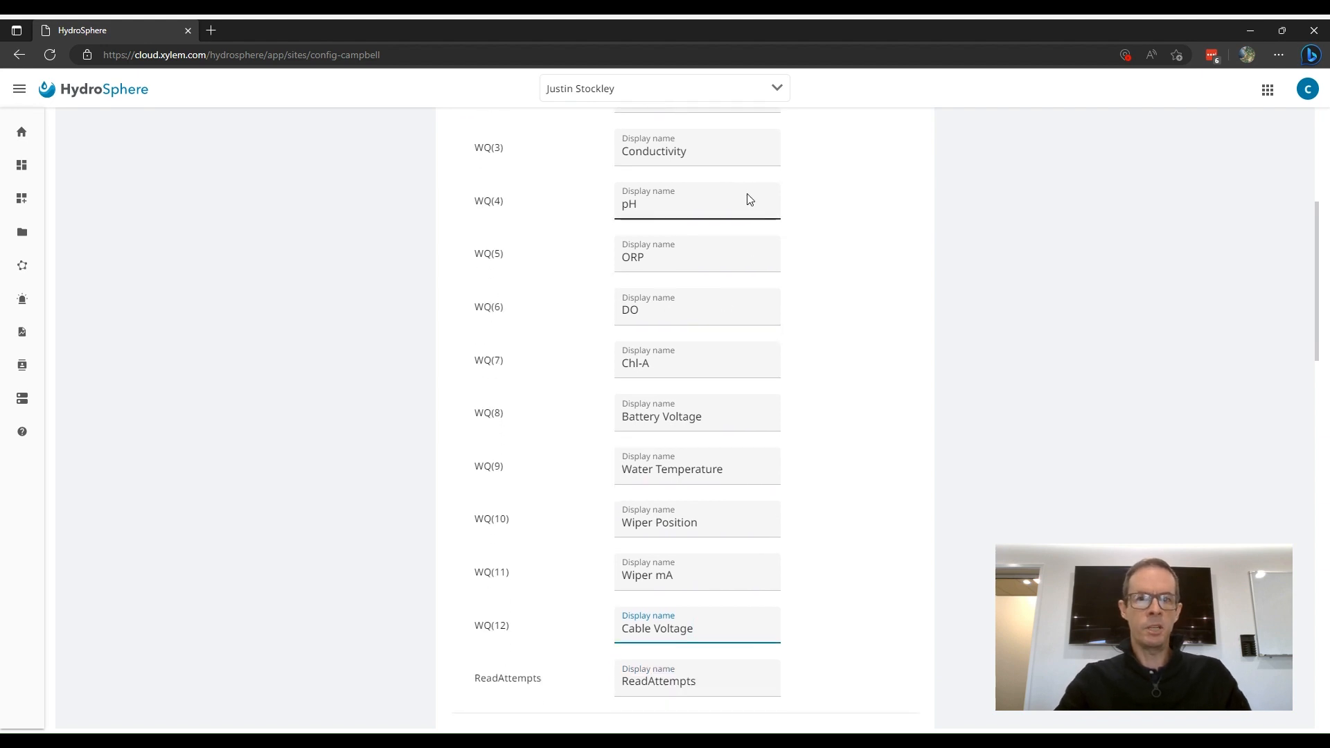
pyautogui.scroll(-5, 748, 199)
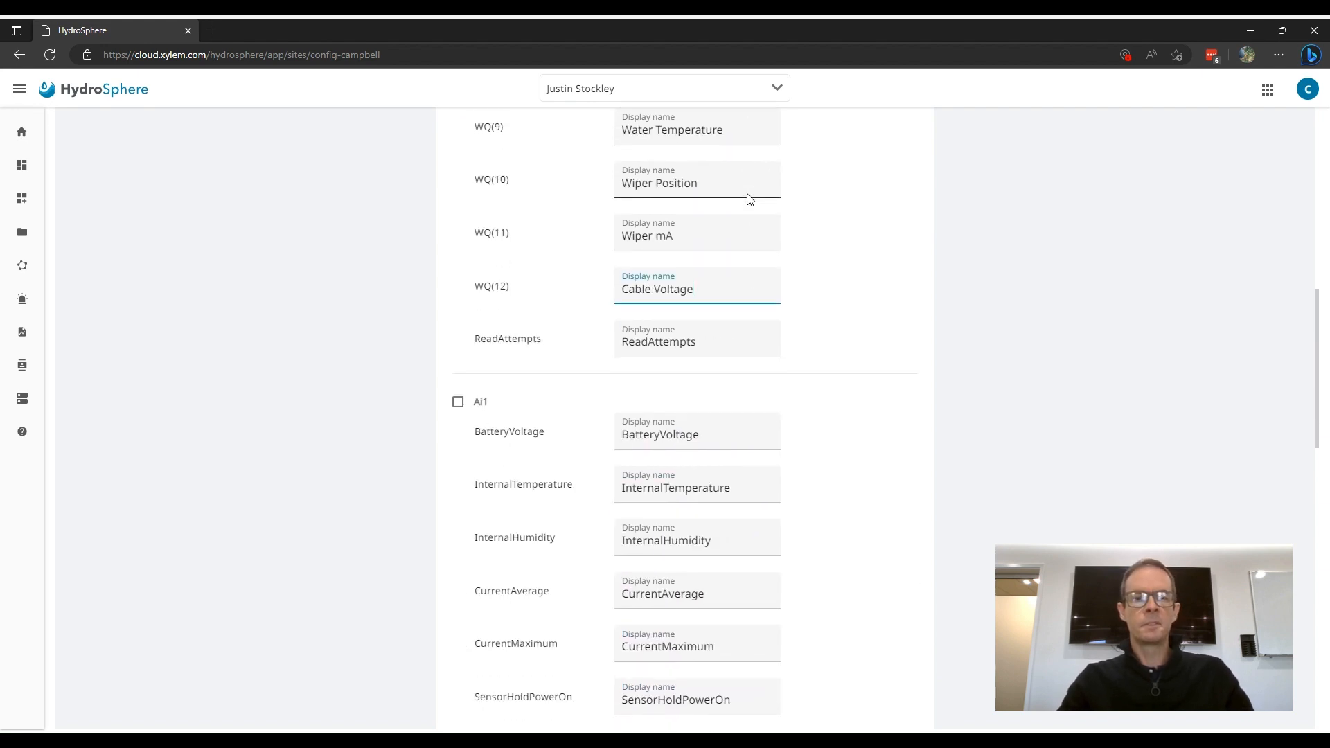
pyautogui.scroll(-10, 748, 199)
pyautogui.scroll(11, 748, 199)
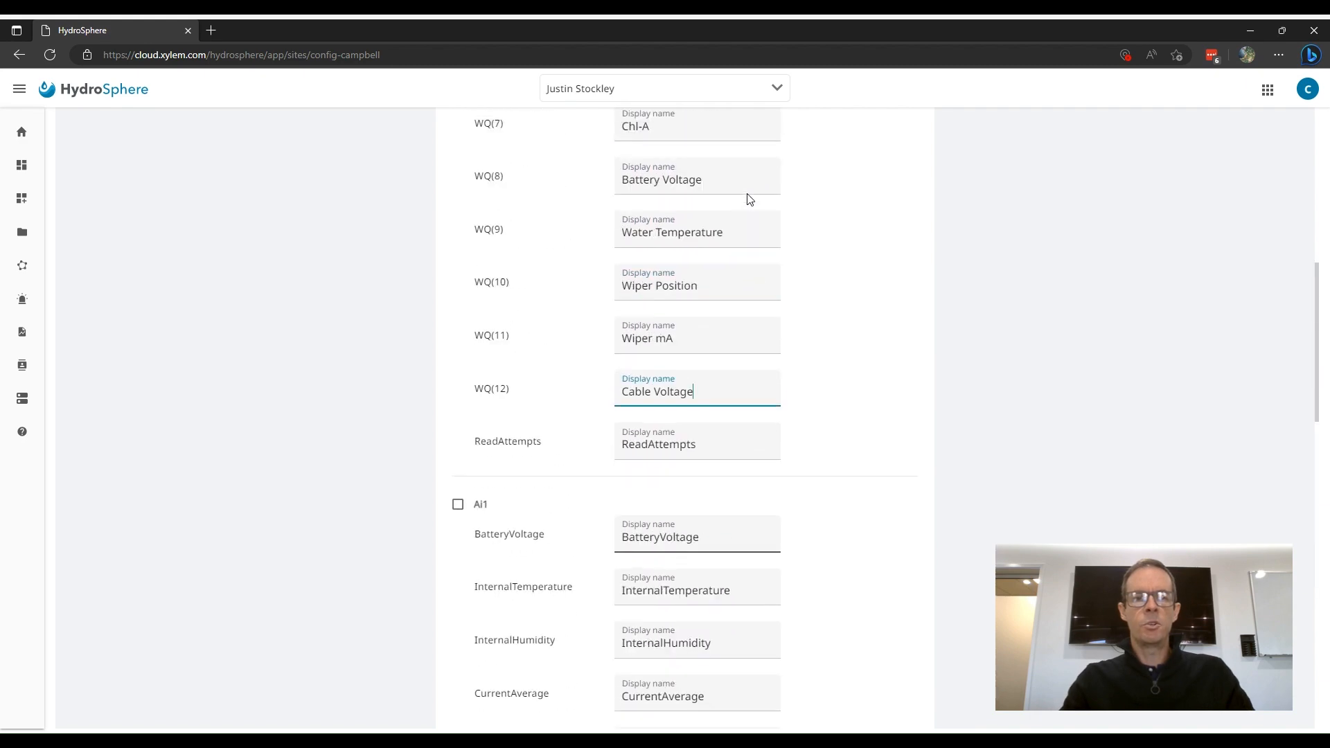
pyautogui.click(457, 505)
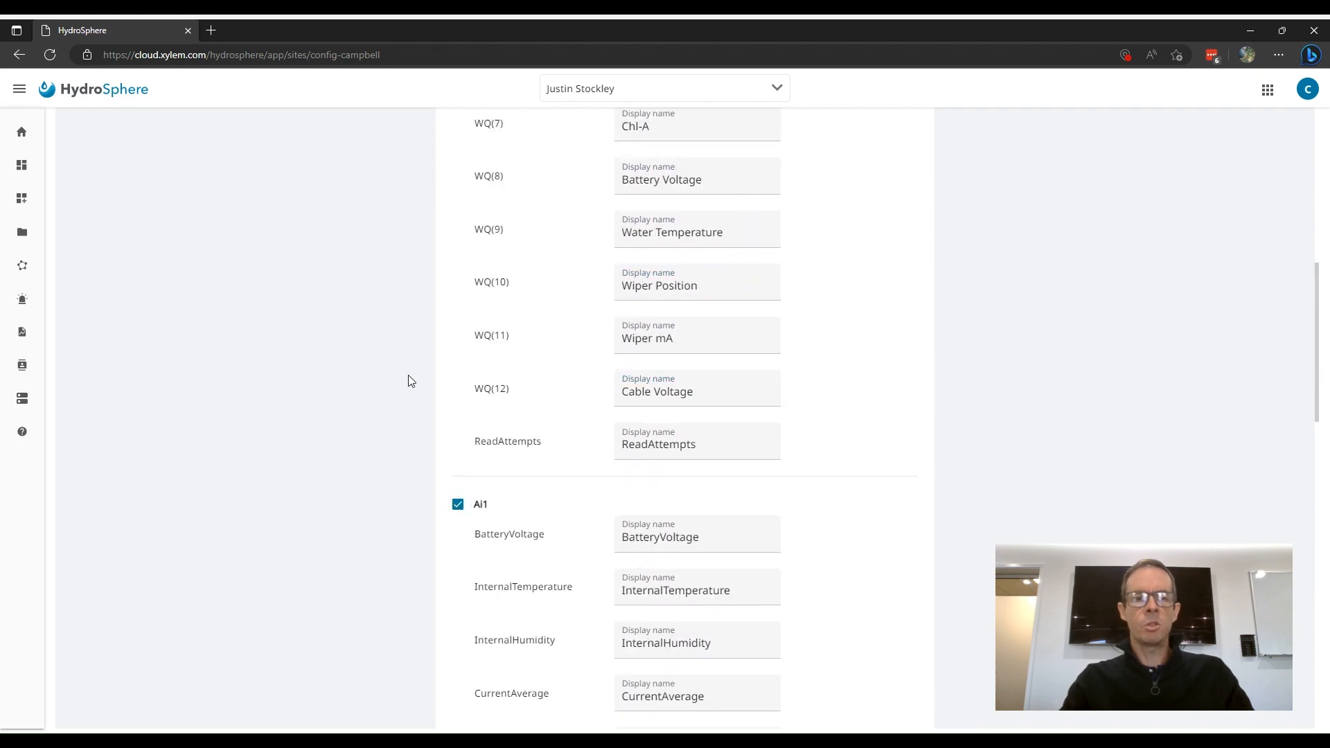
# - Add the selected data files to the site and restore the last 30 days of data for WQ only
pyautogui.scroll(8, 409, 381)
pyautogui.scroll(-15, 409, 374)
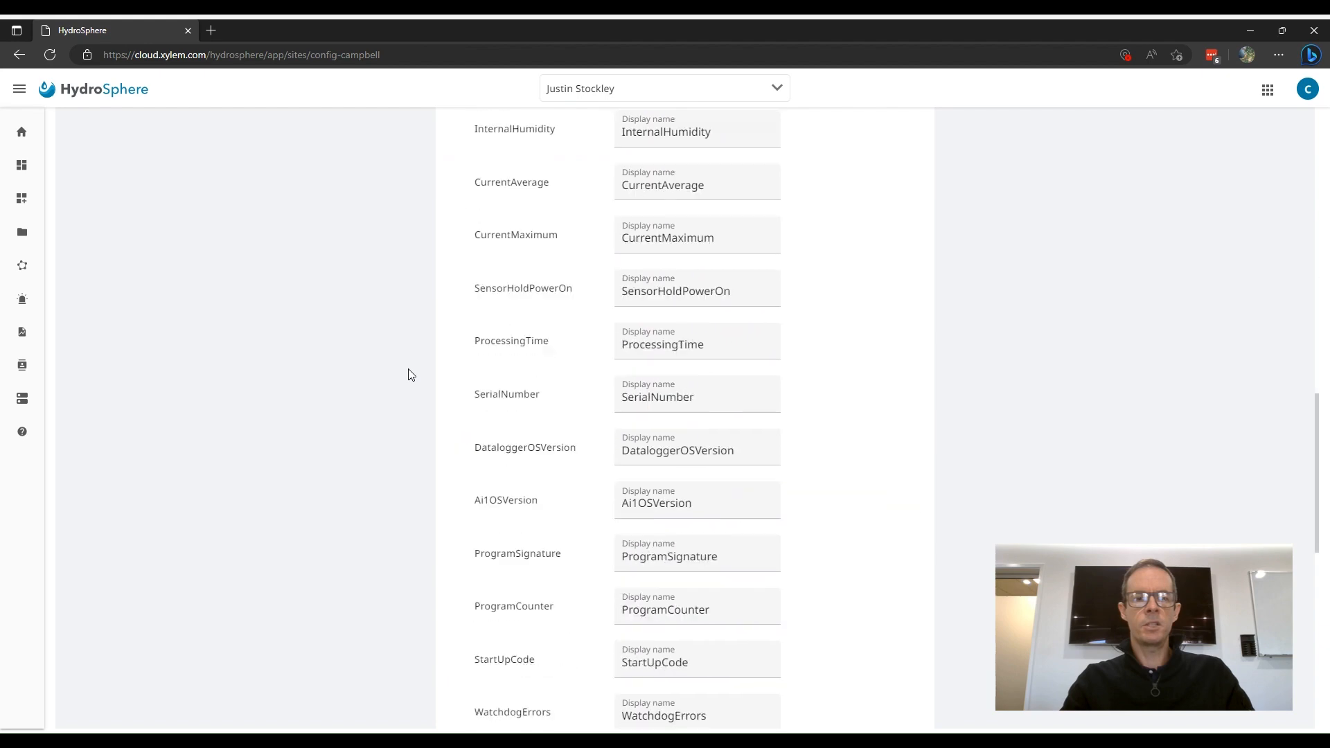
pyautogui.scroll(-10, 410, 374)
pyautogui.scroll(20, 410, 374)
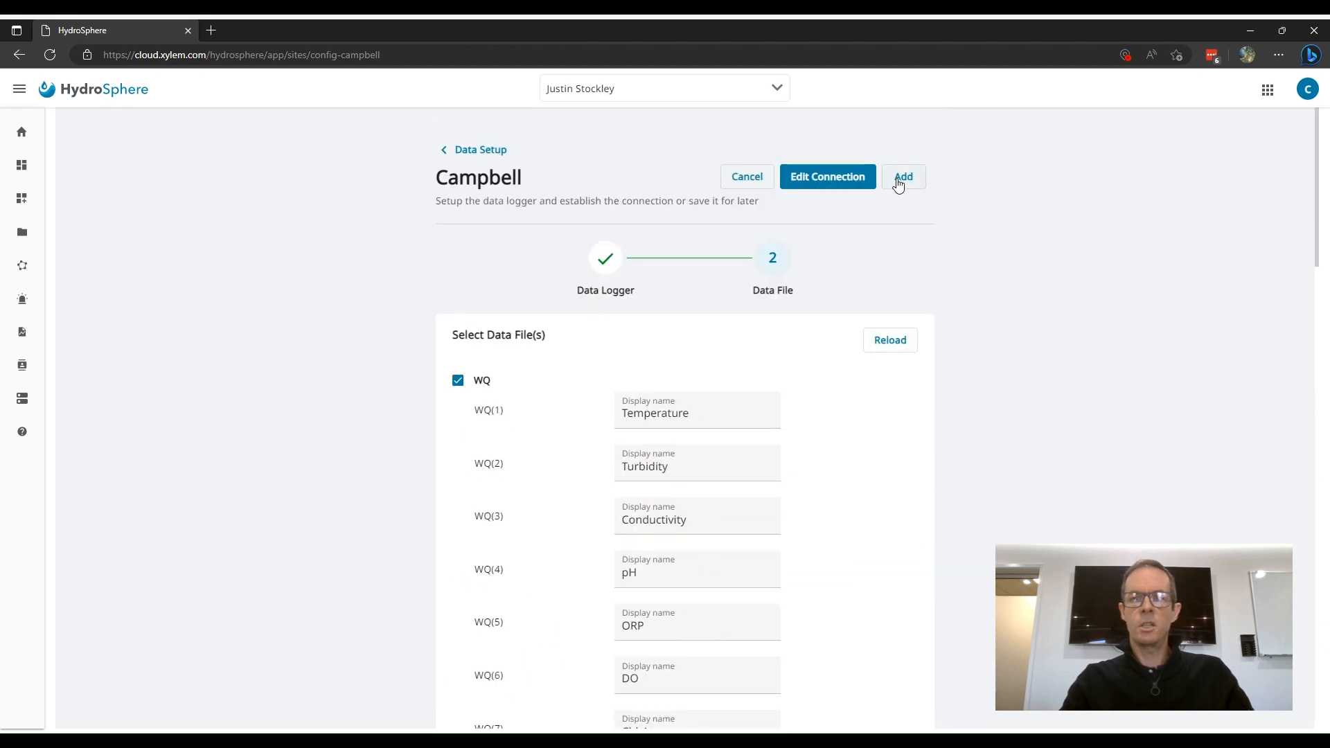
pyautogui.click(898, 182)
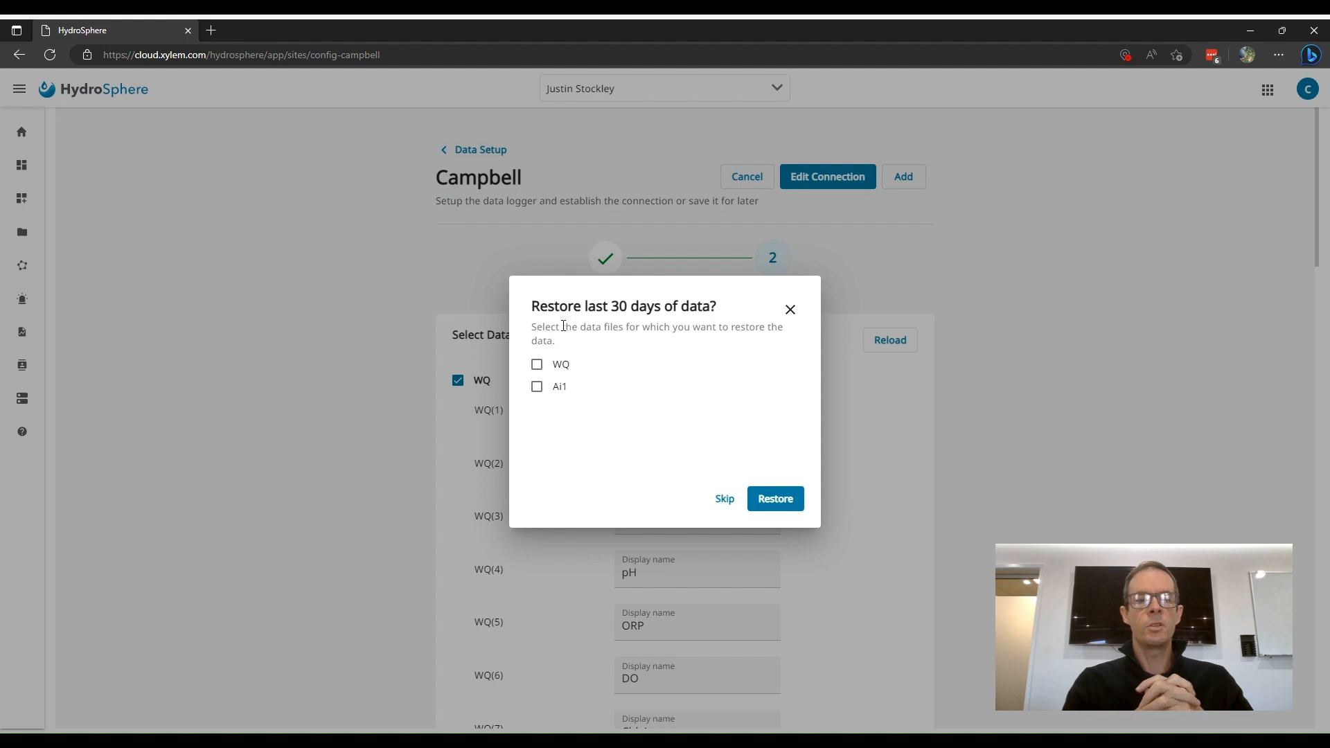
pyautogui.click(538, 365)
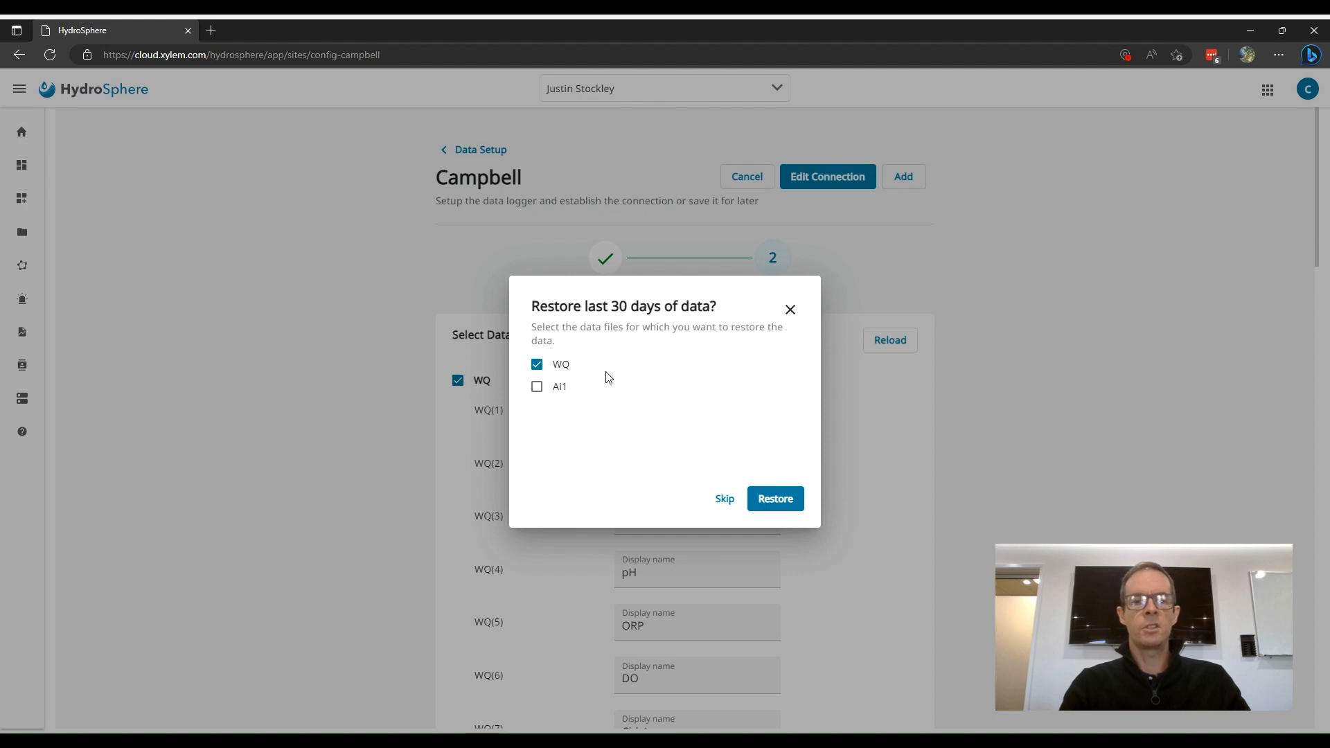
pyautogui.click(776, 500)
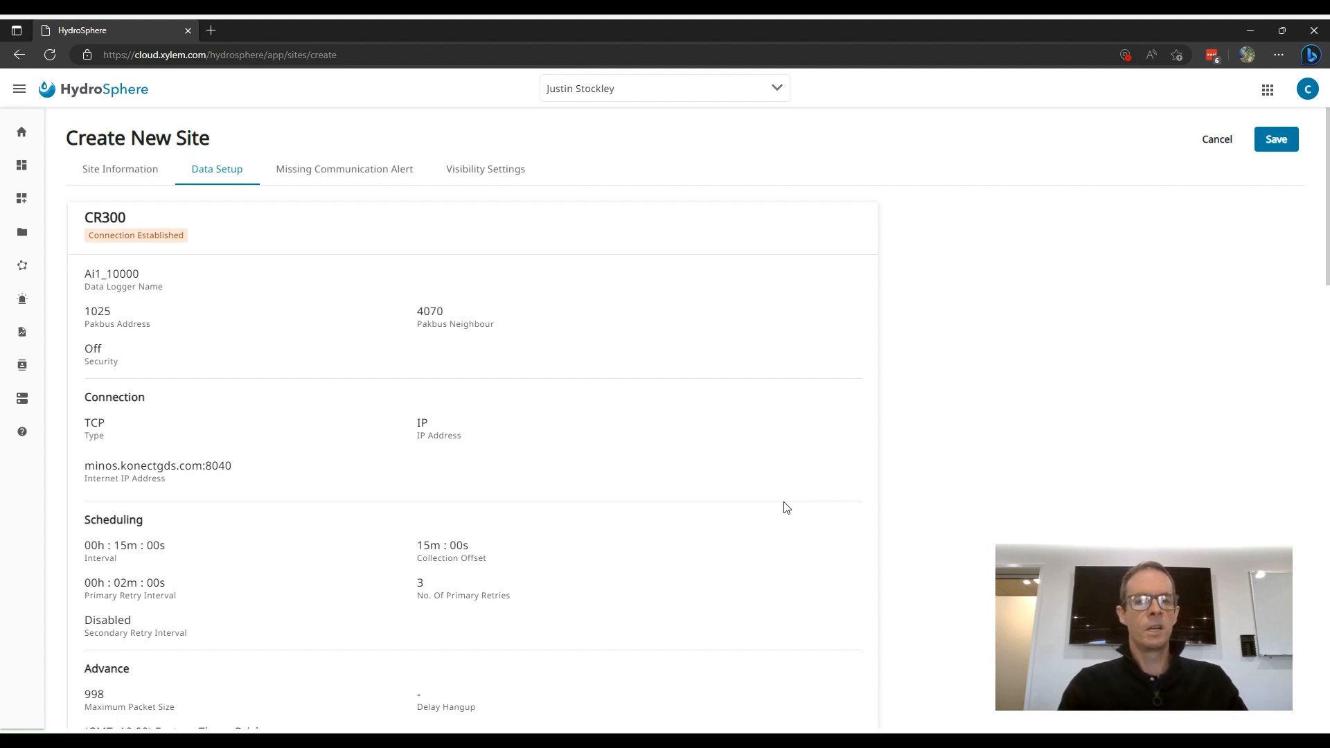
# - Review the CR300 data setup summary, then view the site's missing communication alert and visibility settings
pyautogui.scroll(-15, 786, 507)
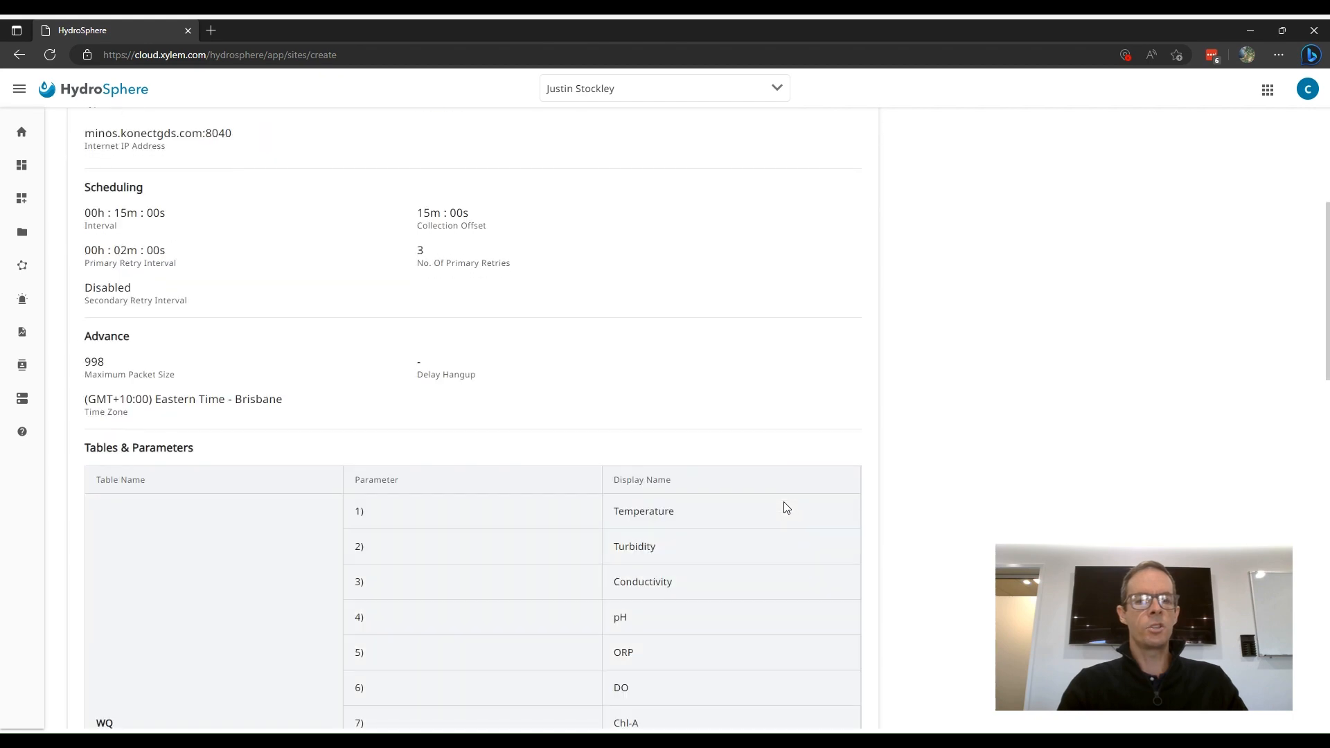
pyautogui.scroll(-4, 786, 507)
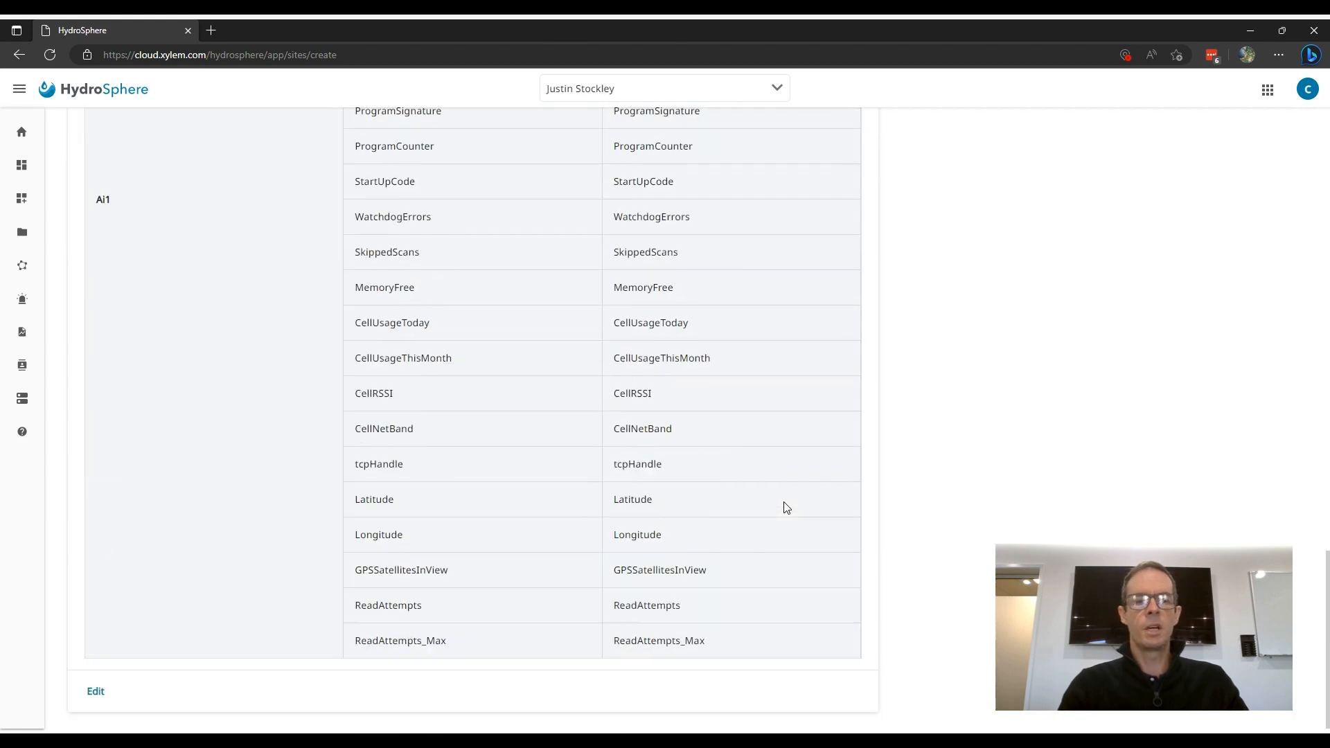
pyautogui.scroll(20, 786, 508)
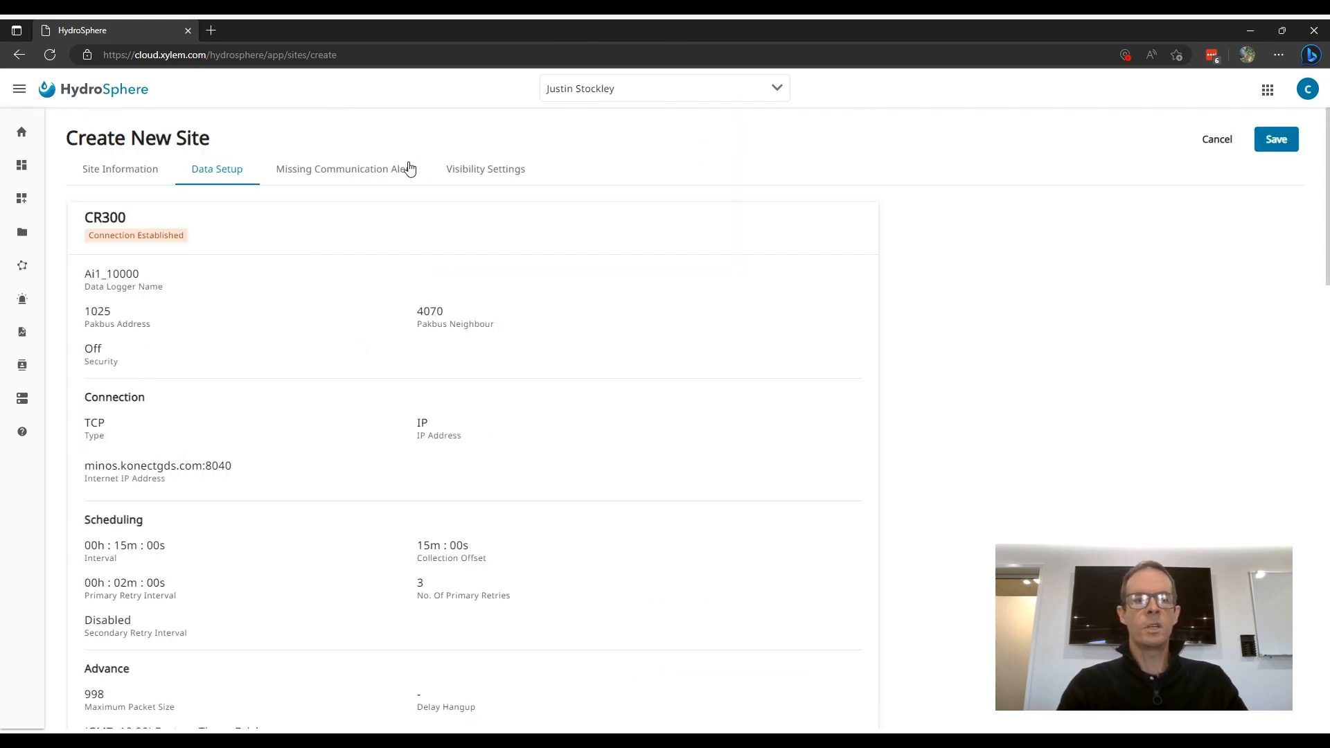
pyautogui.click(382, 179)
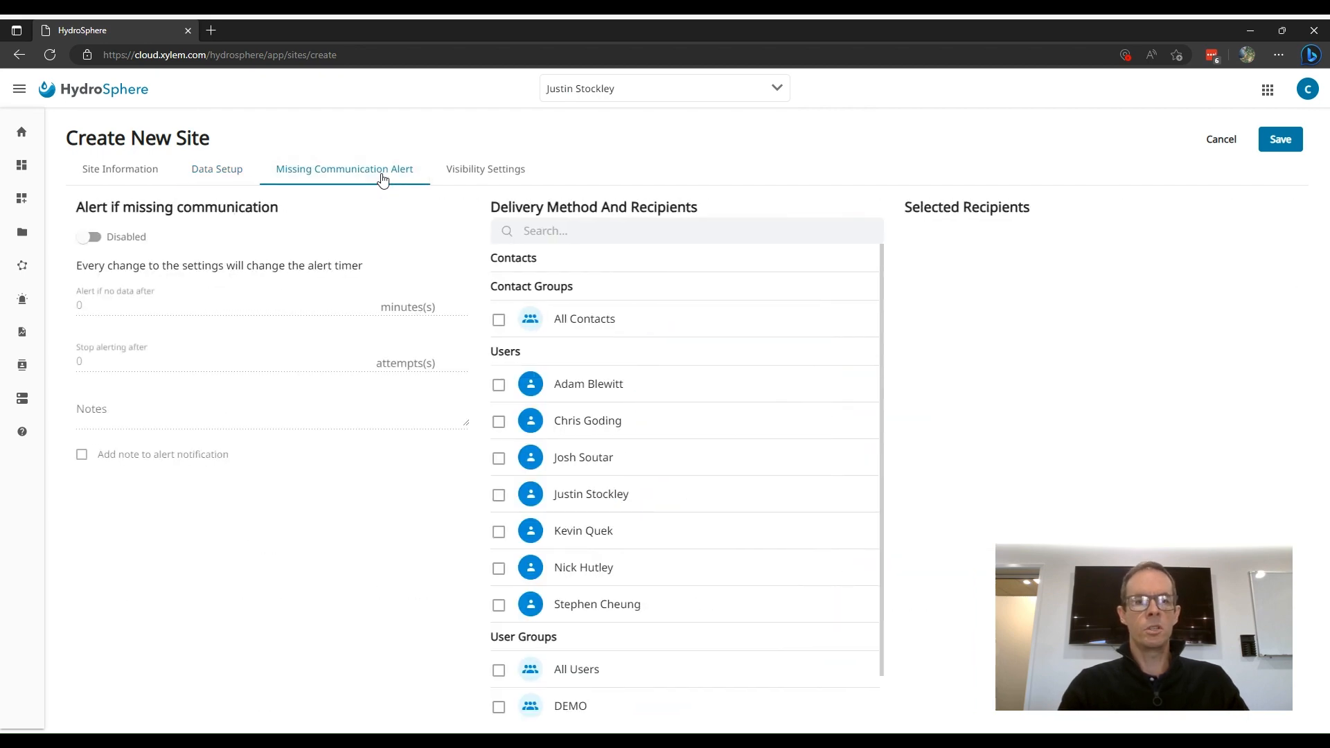
pyautogui.click(471, 179)
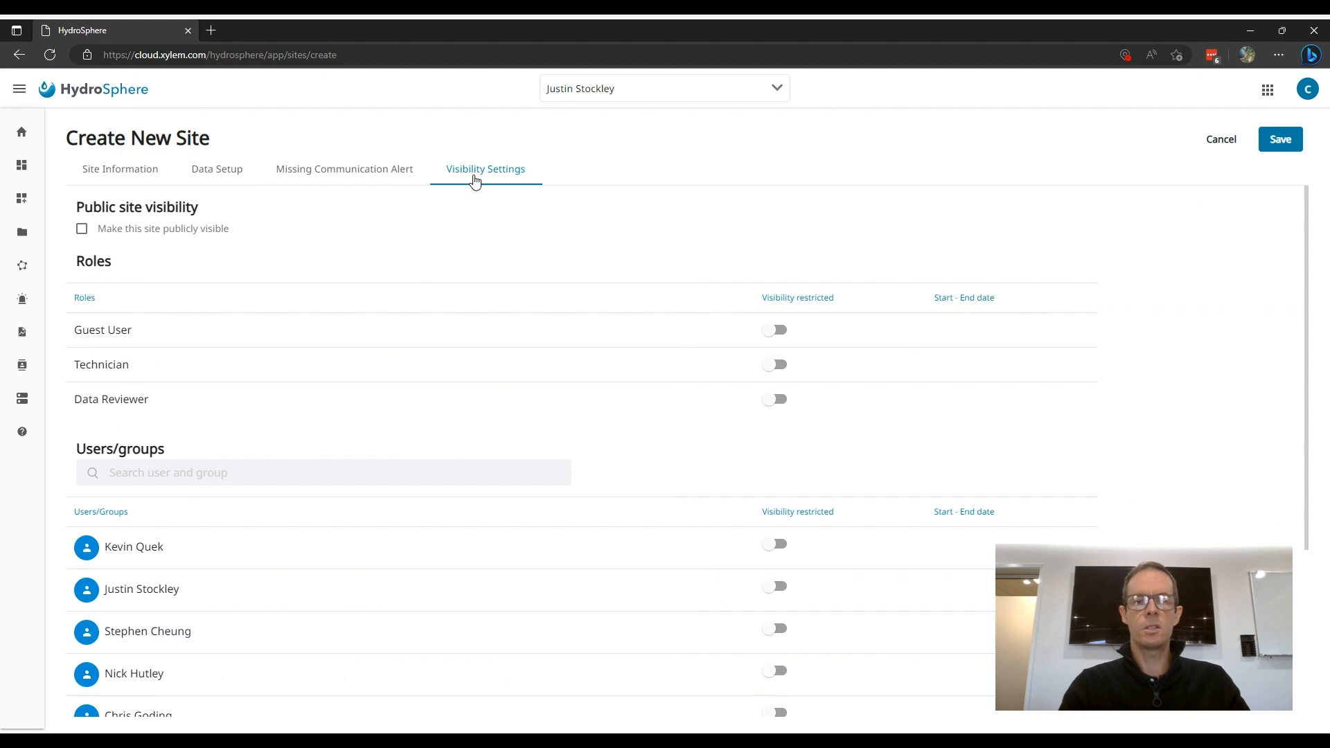
# - Save the new site and open Jones Rd Creek from the homepage map
pyautogui.click(1281, 141)
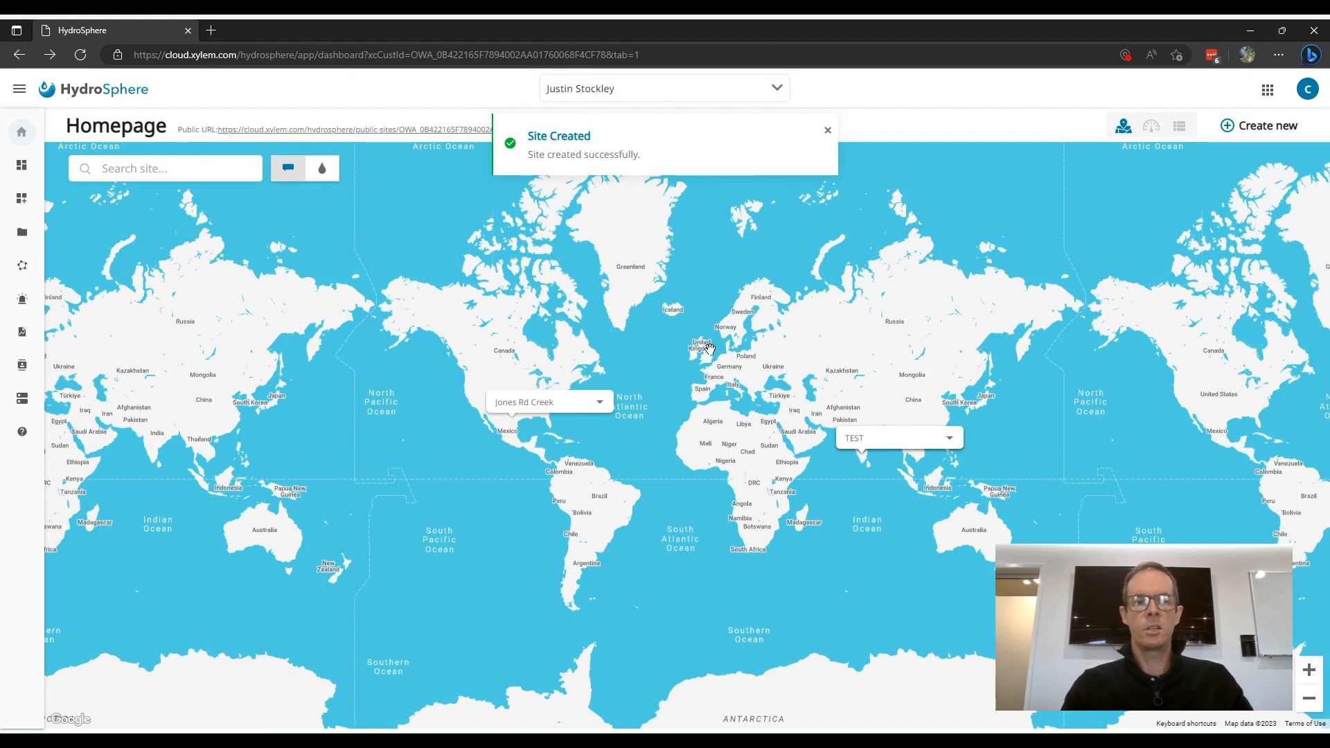
pyautogui.click(601, 403)
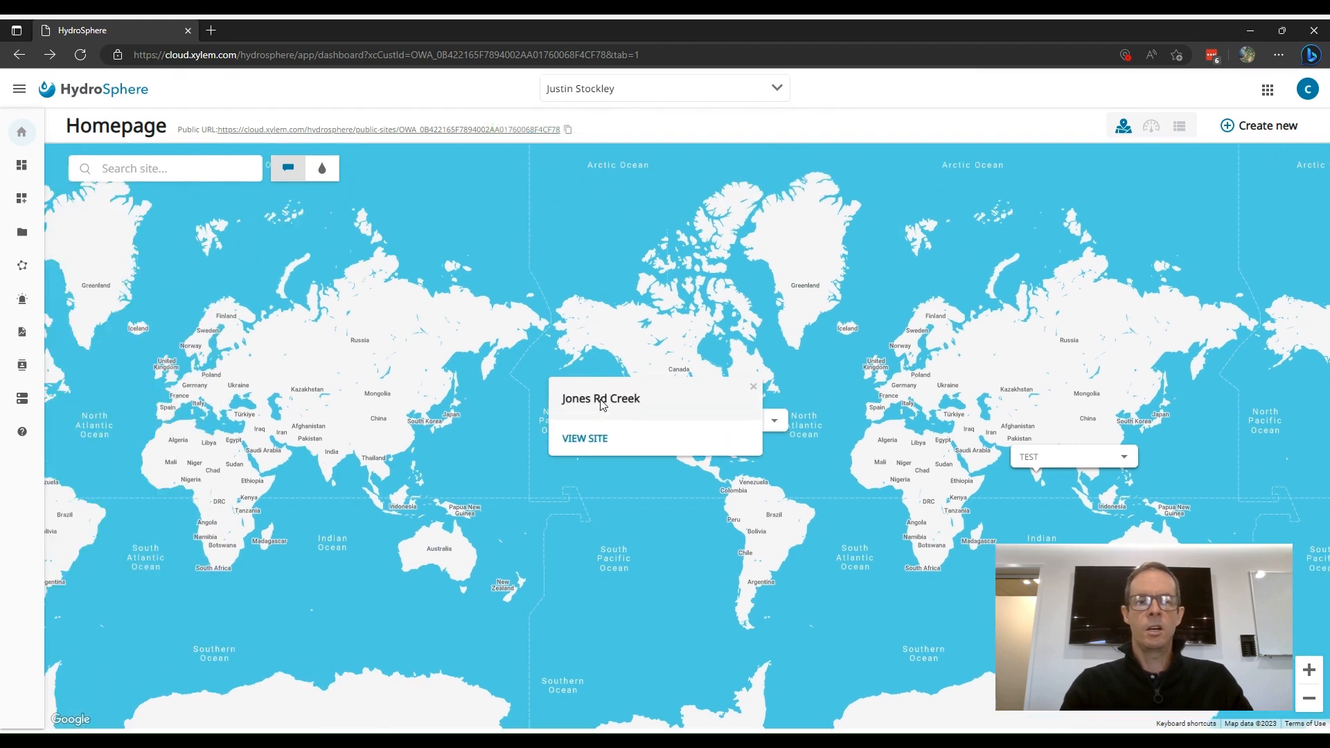
pyautogui.click(584, 439)
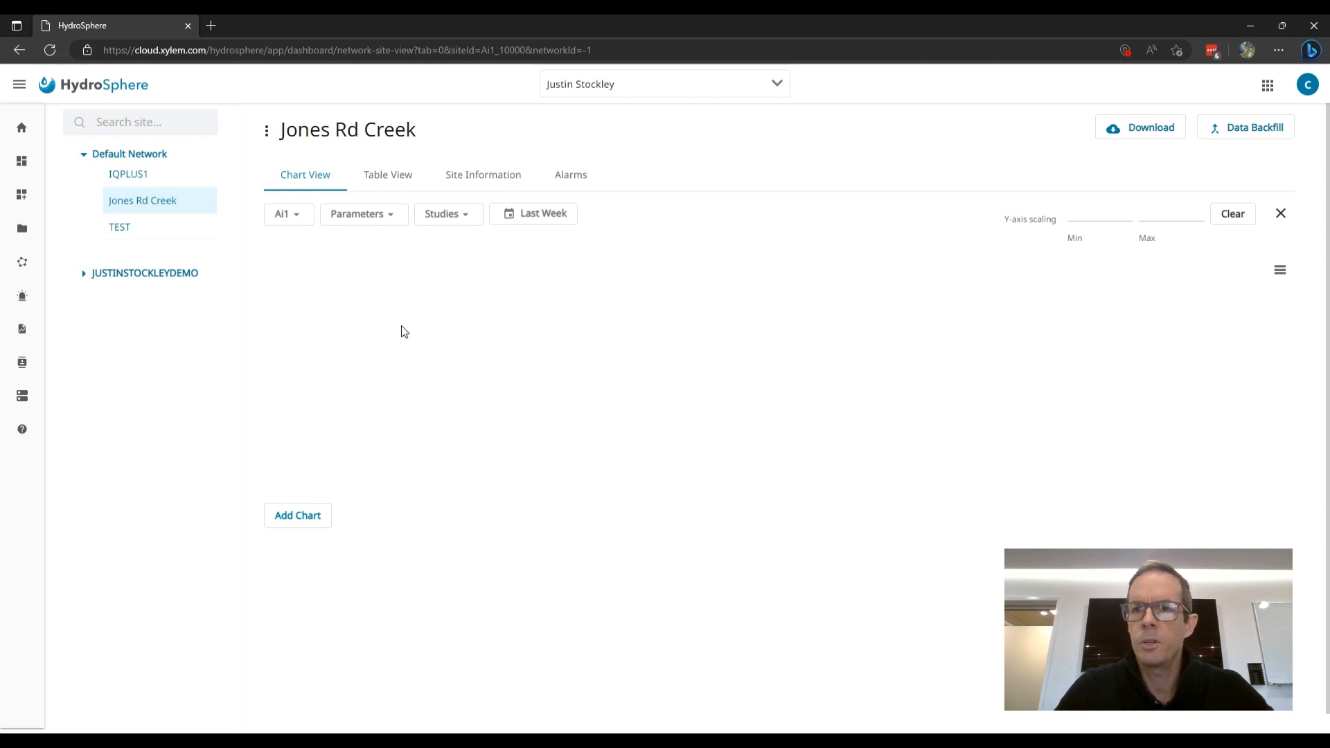
# - Chart the Temperature and Turbidity parameters of the WQ data file over the last month
pyautogui.click(305, 221)
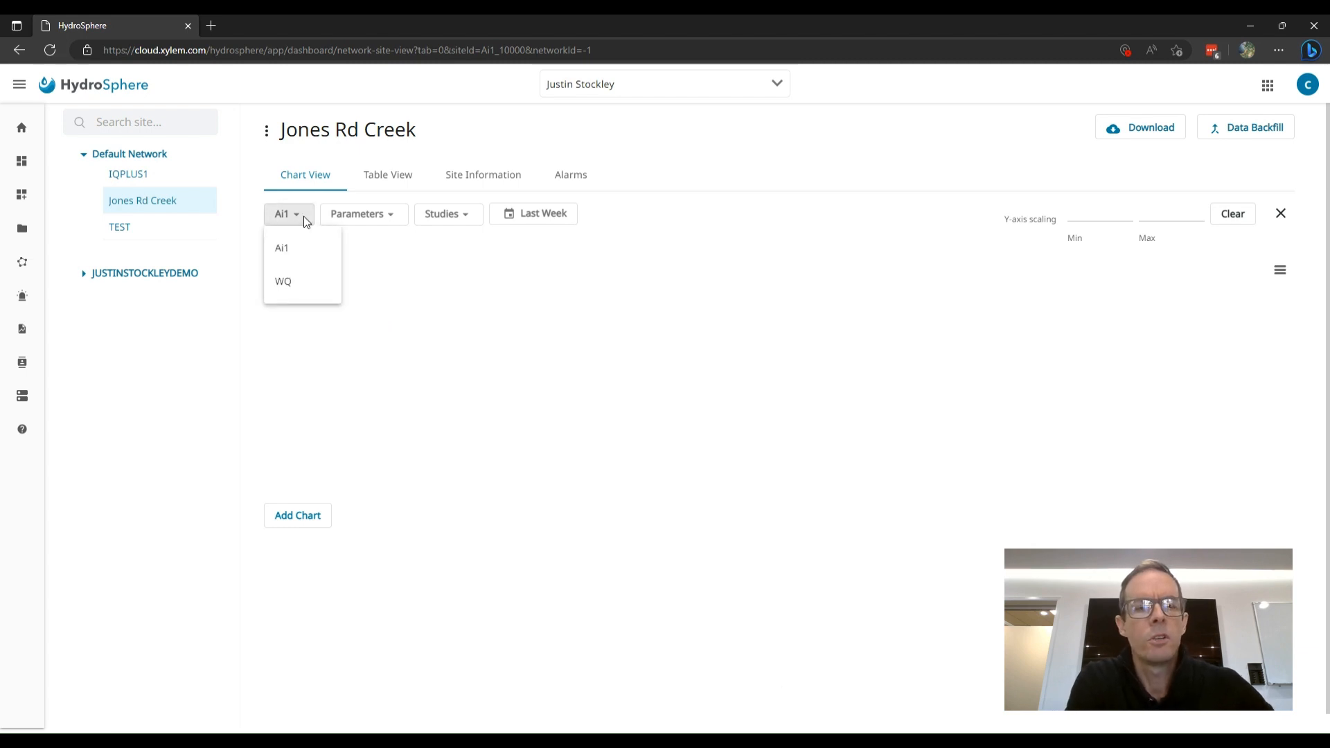
pyautogui.click(290, 287)
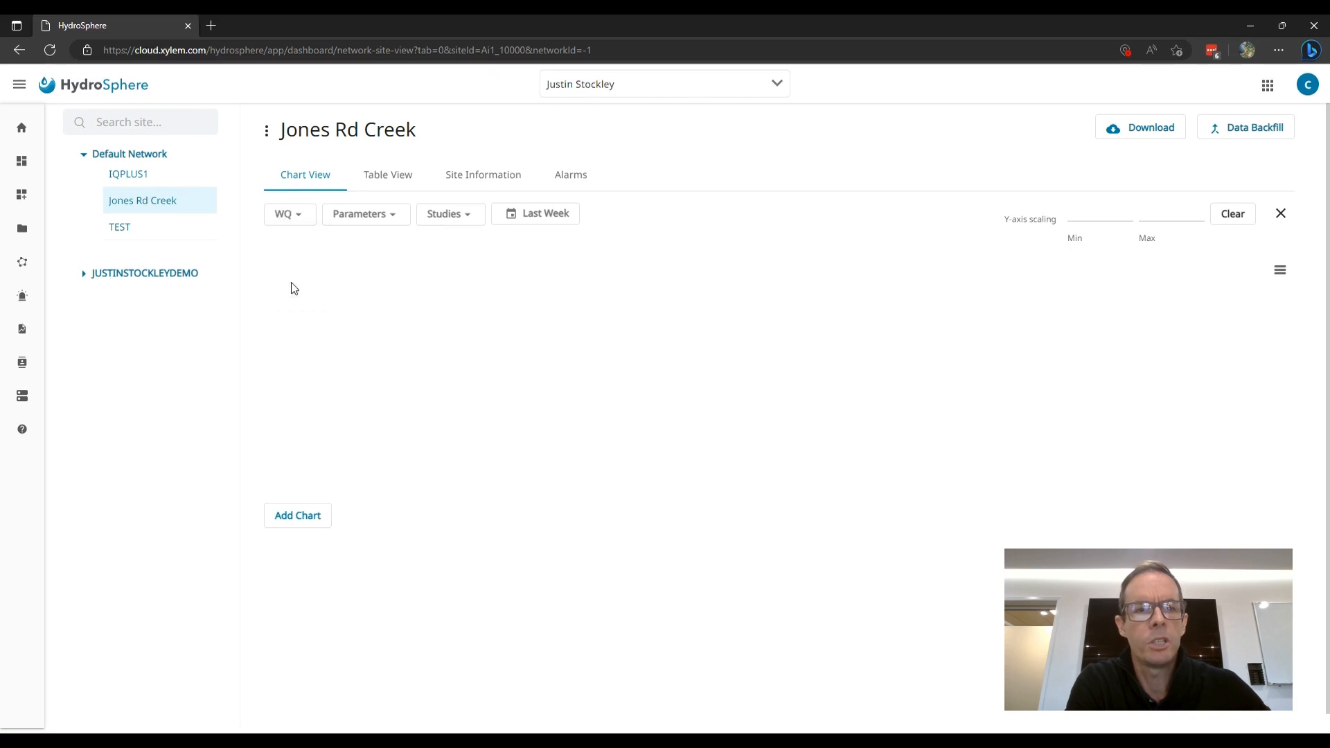
pyautogui.click(363, 215)
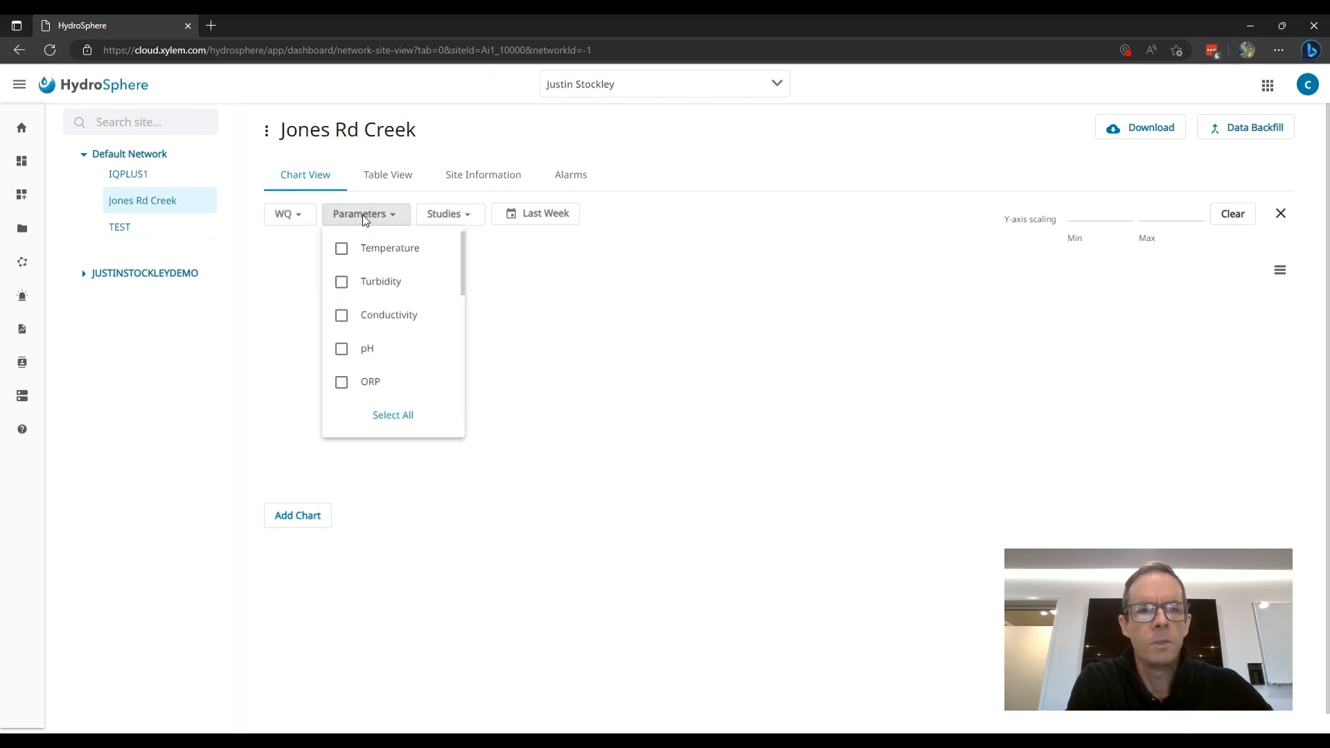
pyautogui.click(339, 251)
pyautogui.click(342, 283)
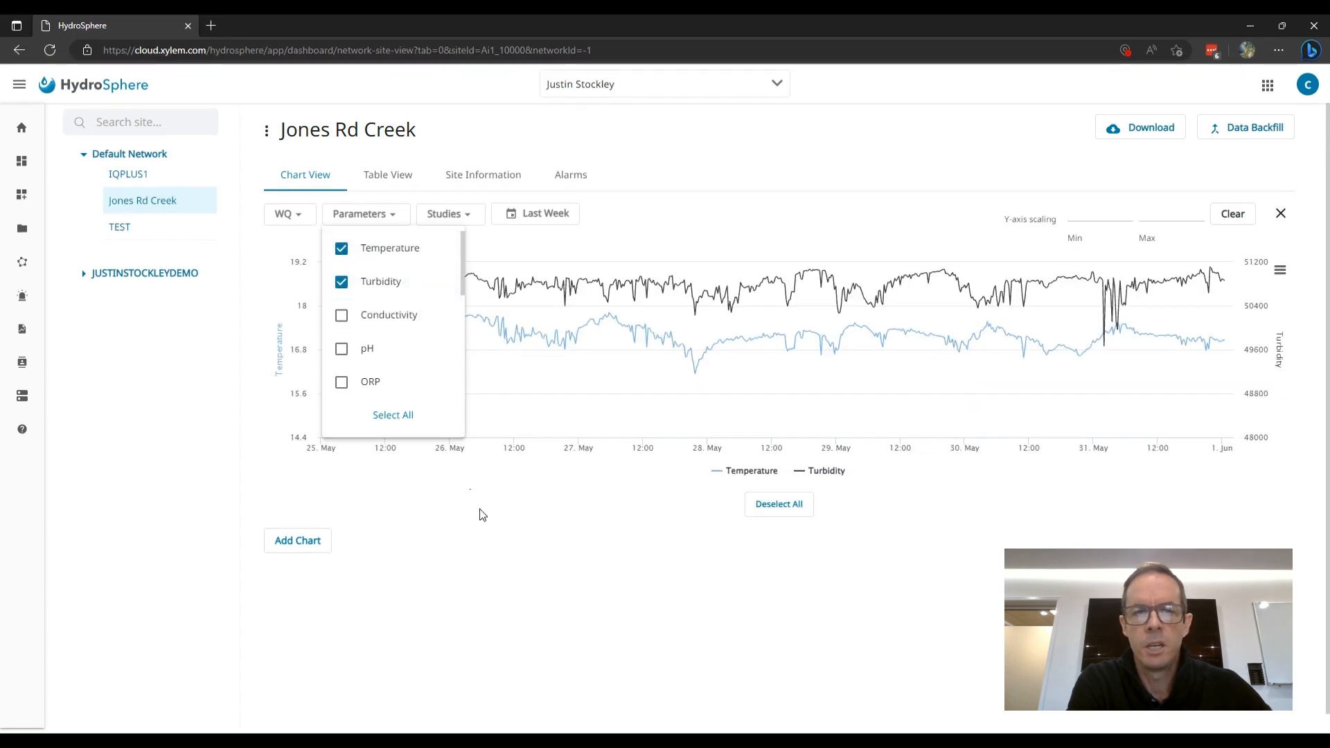
pyautogui.click(541, 221)
pyautogui.click(541, 216)
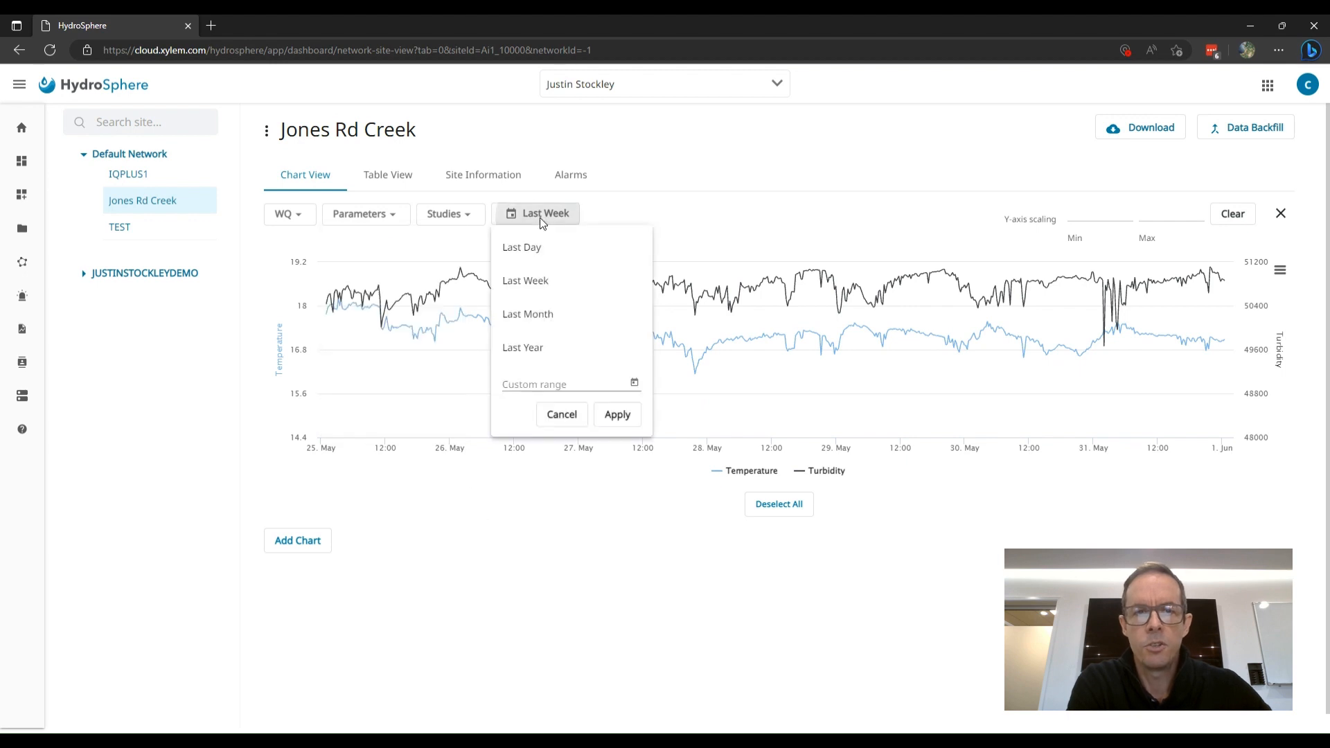
pyautogui.click(537, 313)
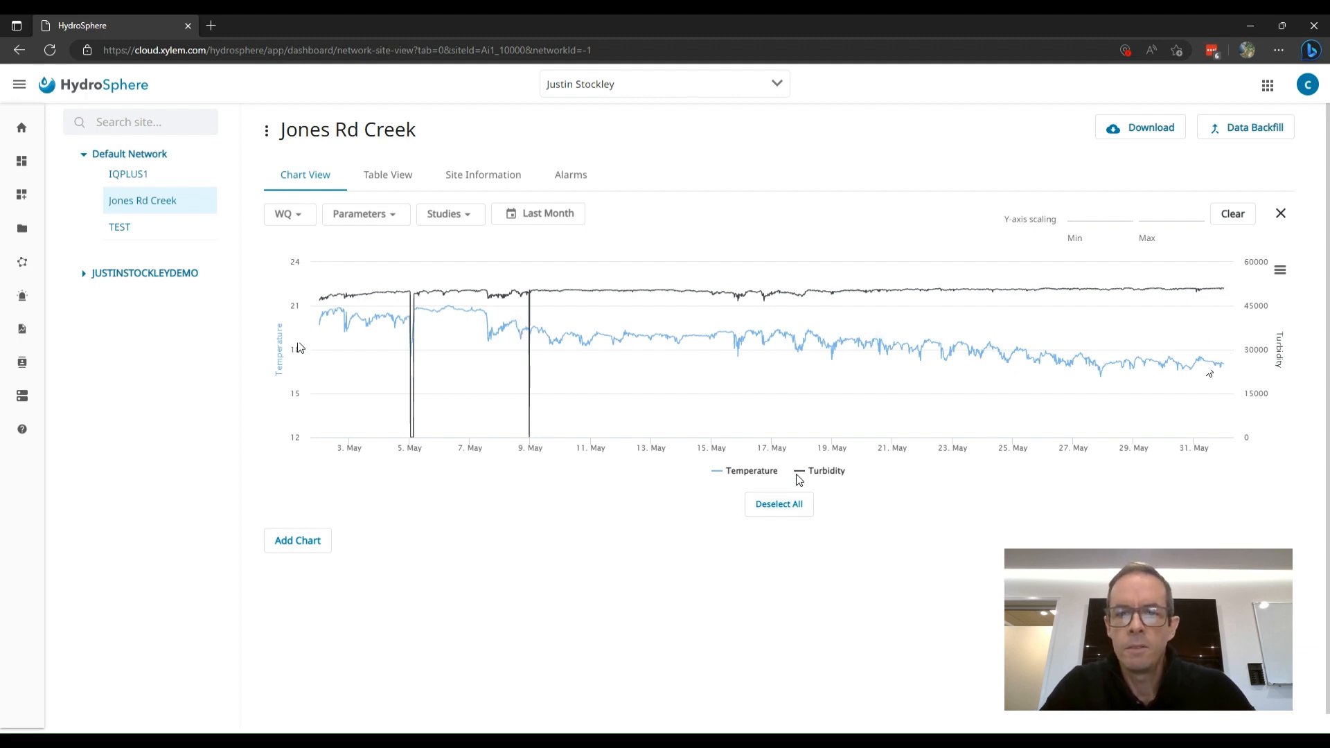
# - Clear the plotted series and remove Turbidity from the WQ chart so that only Temperature is plotted
pyautogui.click(781, 507)
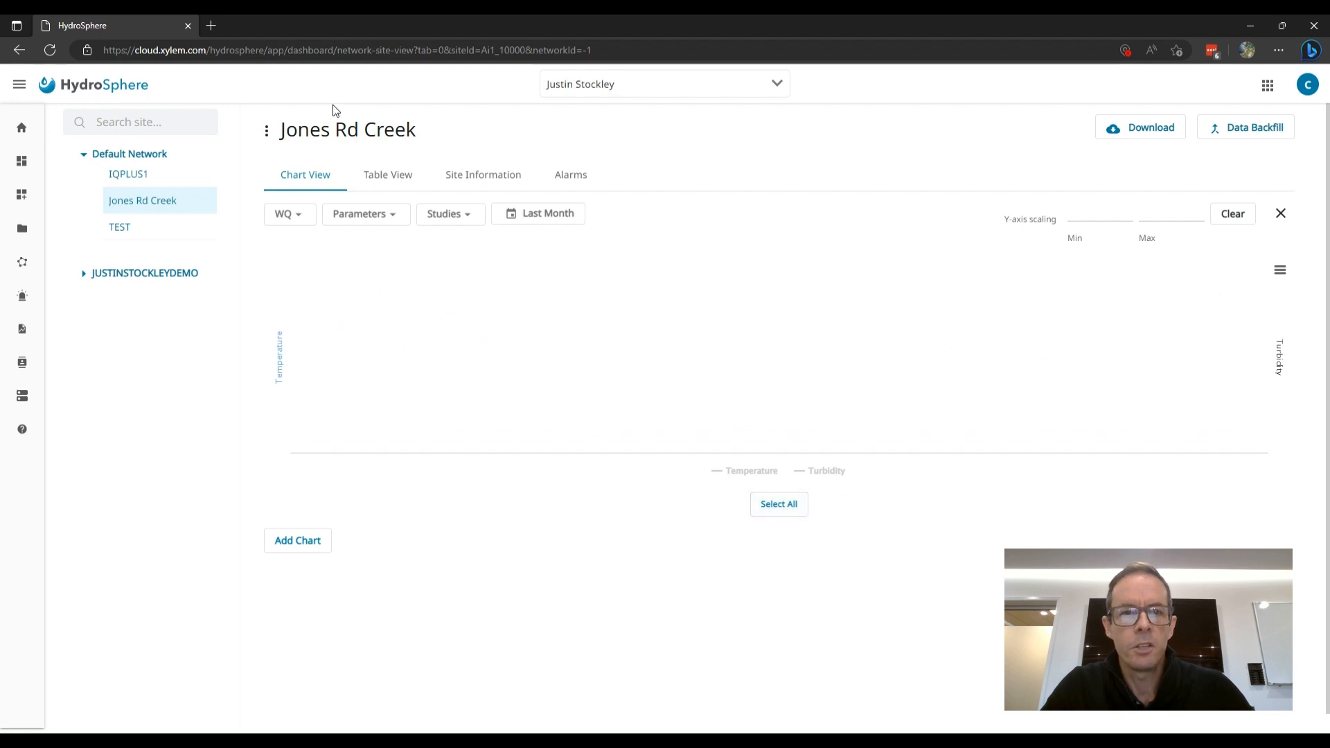
pyautogui.click(380, 216)
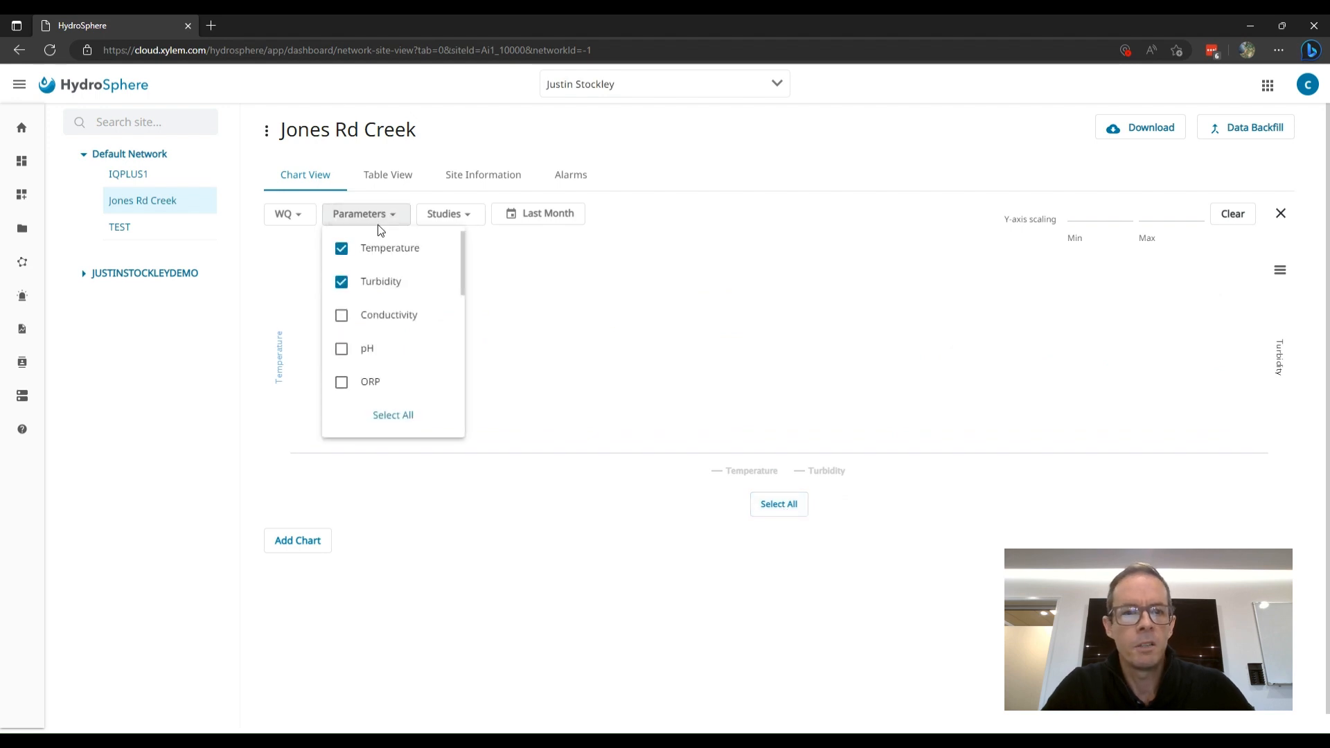
pyautogui.click(344, 281)
pyautogui.click(696, 564)
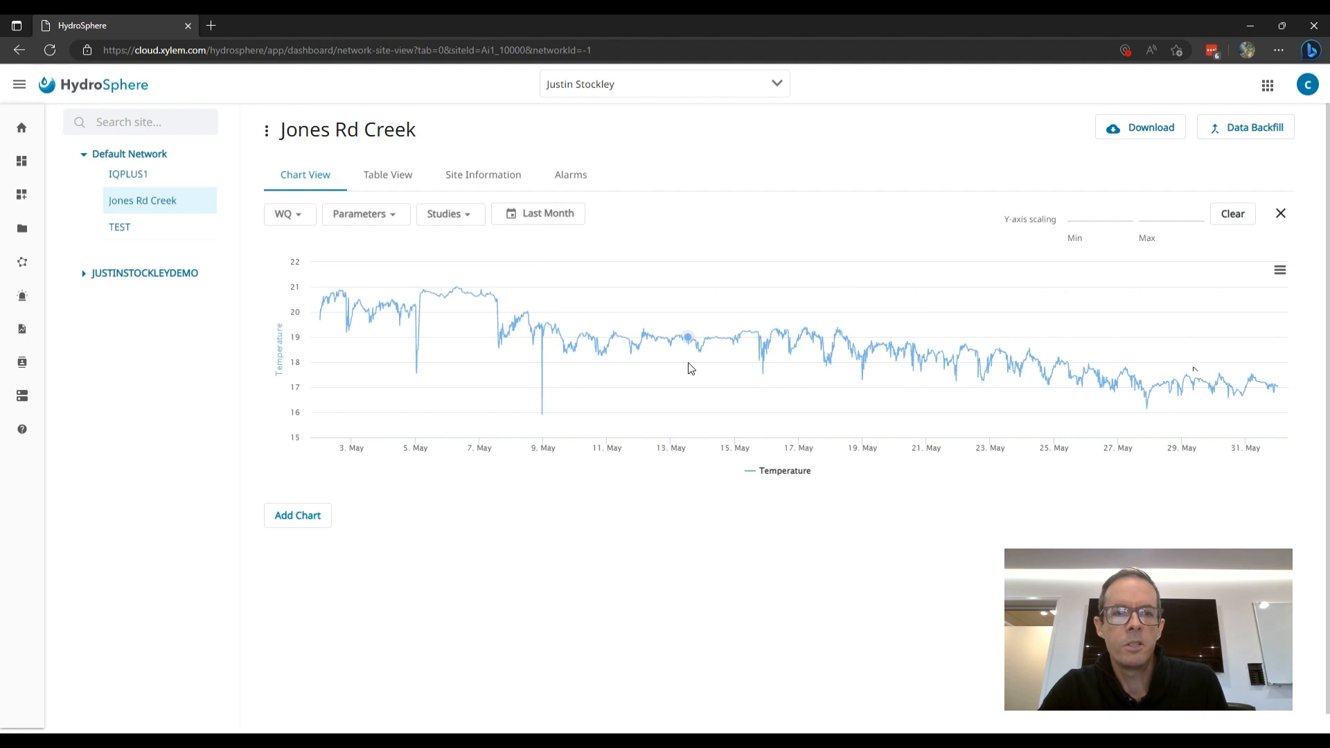
# - View the Temperature chart over the last week and the last day, then set its range back to Last Week
pyautogui.click(531, 217)
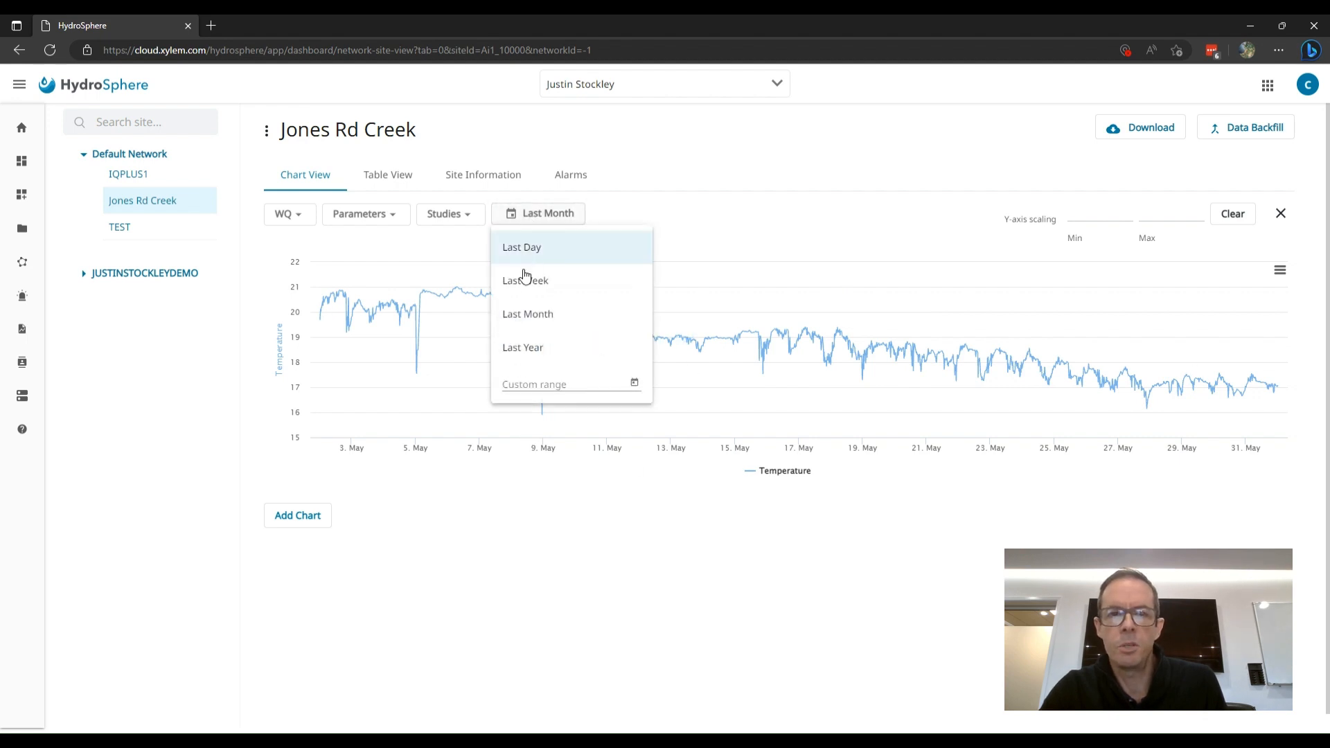
pyautogui.click(523, 284)
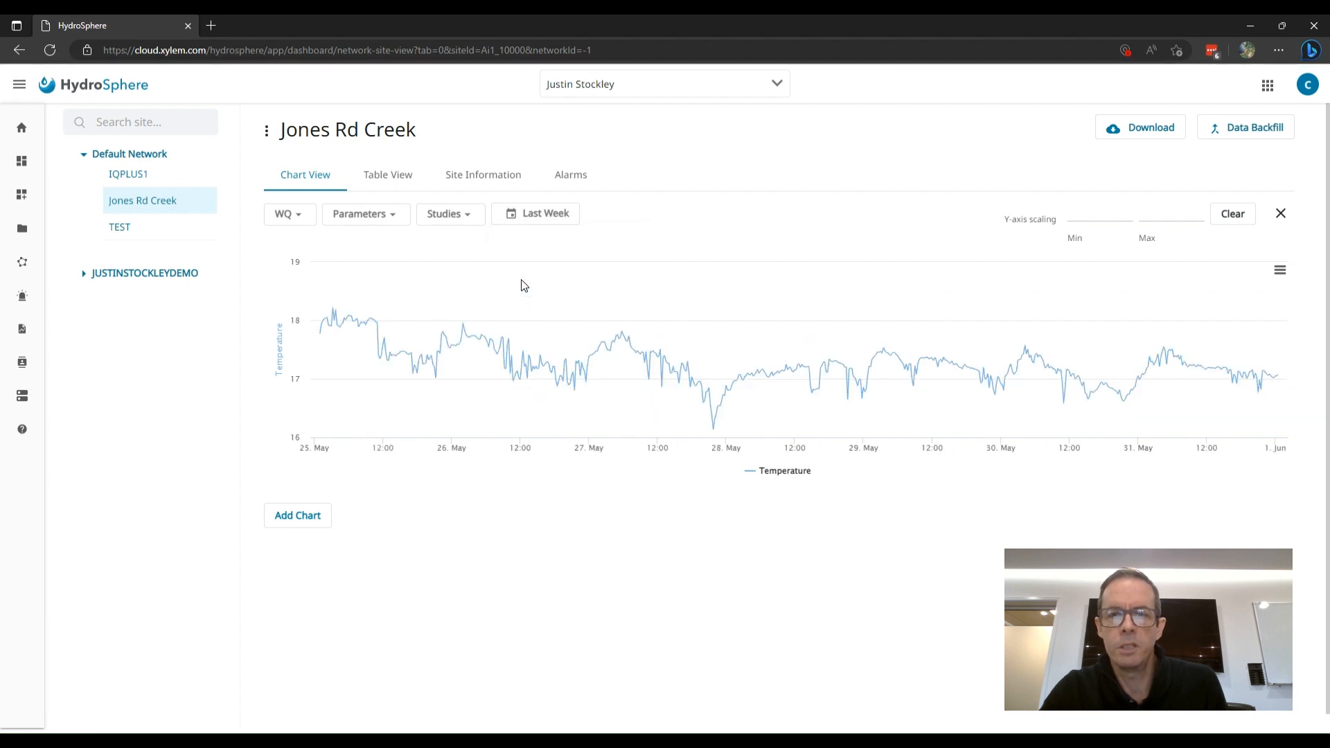
pyautogui.click(536, 219)
pyautogui.click(528, 245)
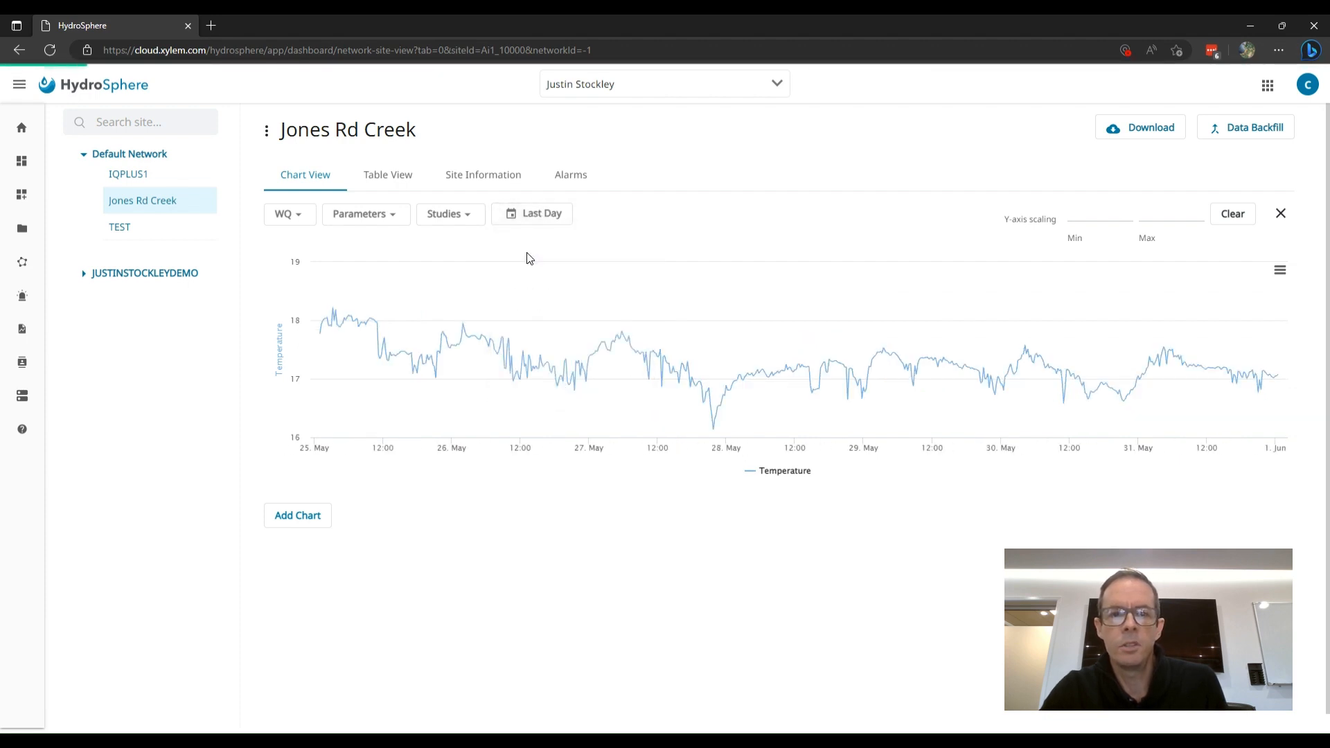
pyautogui.click(539, 220)
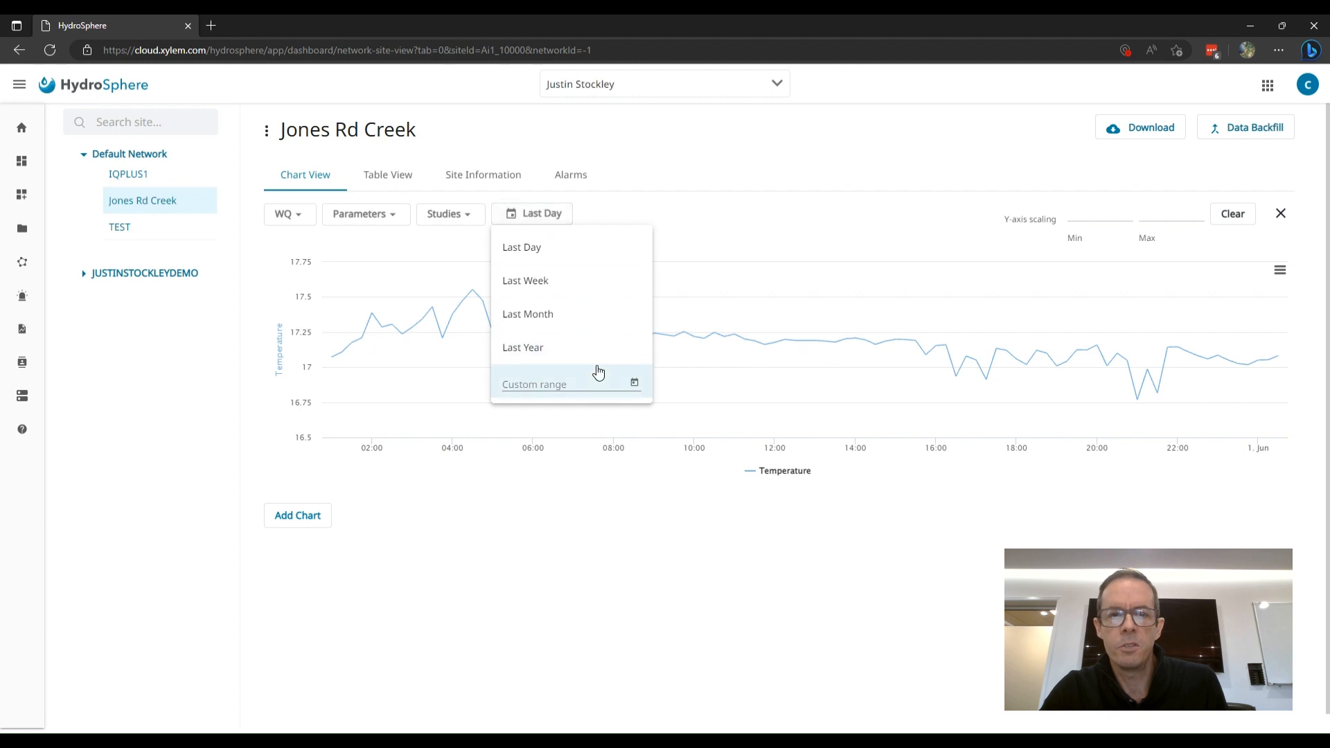
pyautogui.click(530, 284)
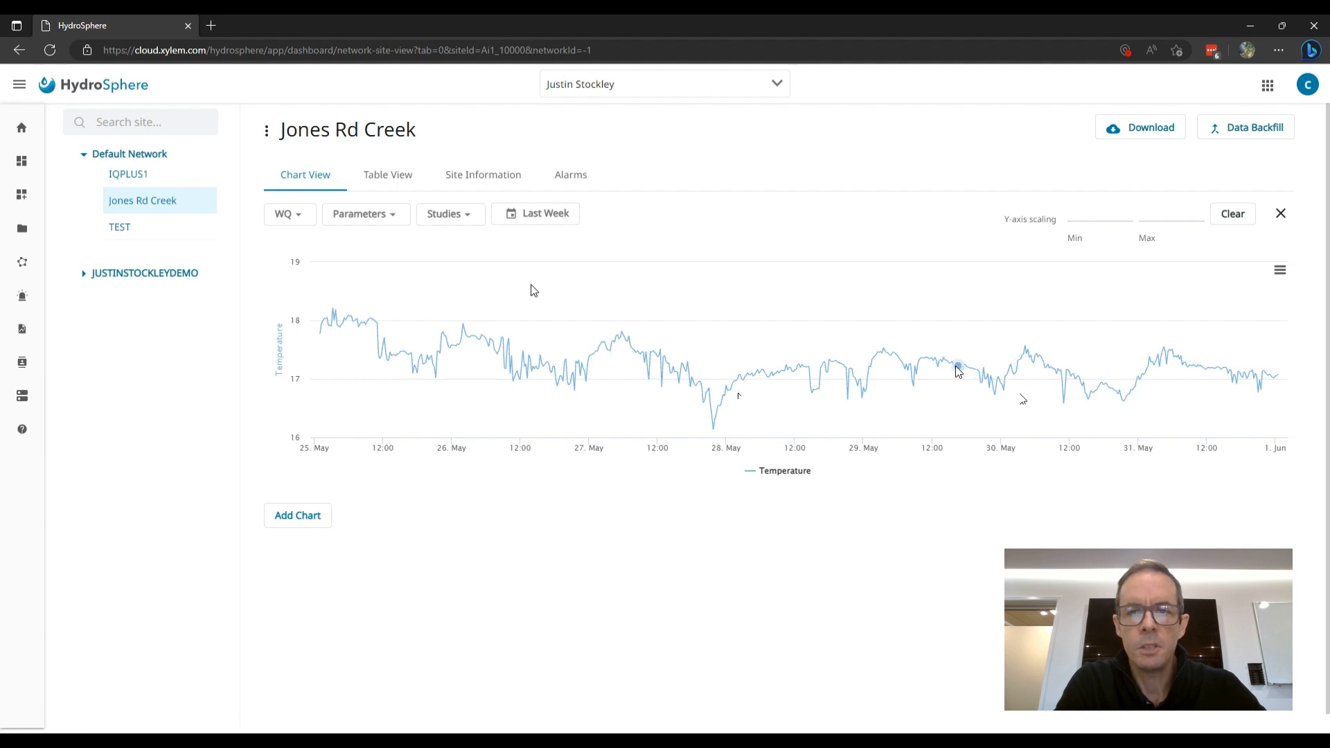
# - Show the WQ data as a table with 100 items per page and go to the second page
pyautogui.click(382, 178)
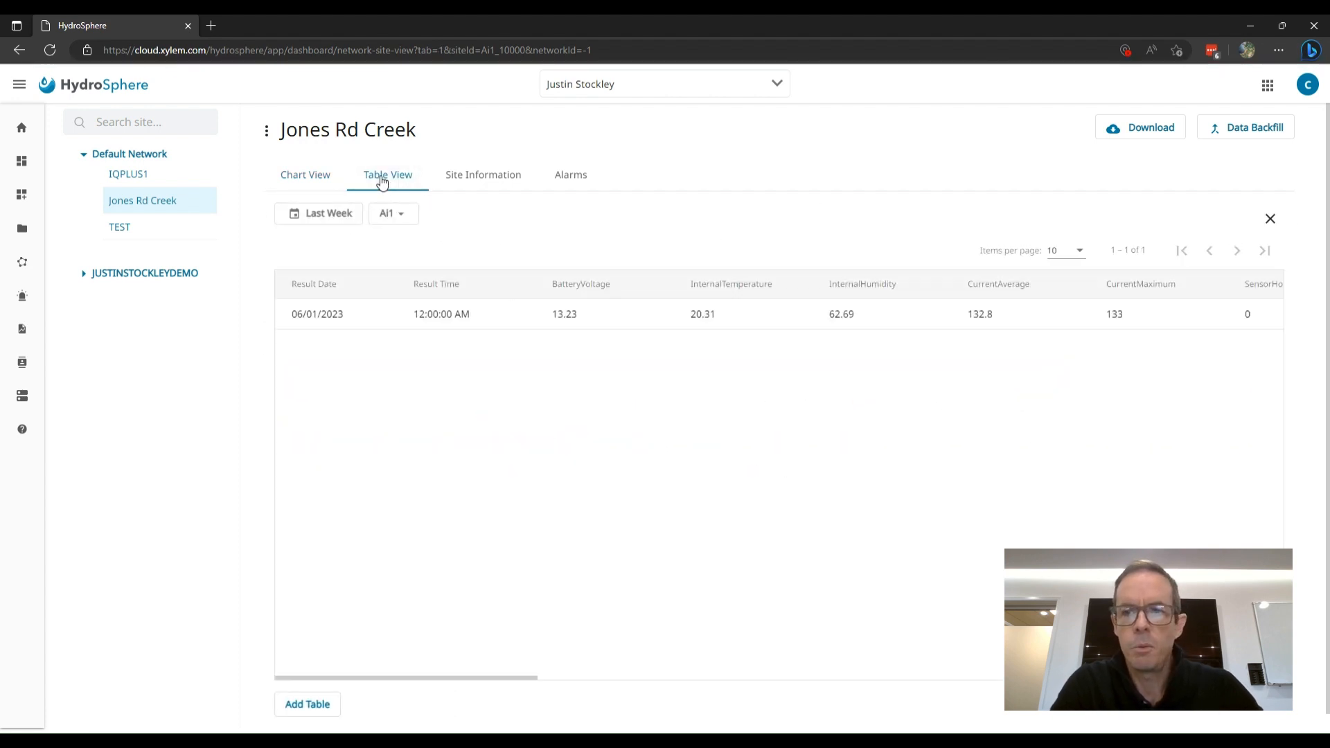
pyautogui.click(398, 214)
pyautogui.click(389, 282)
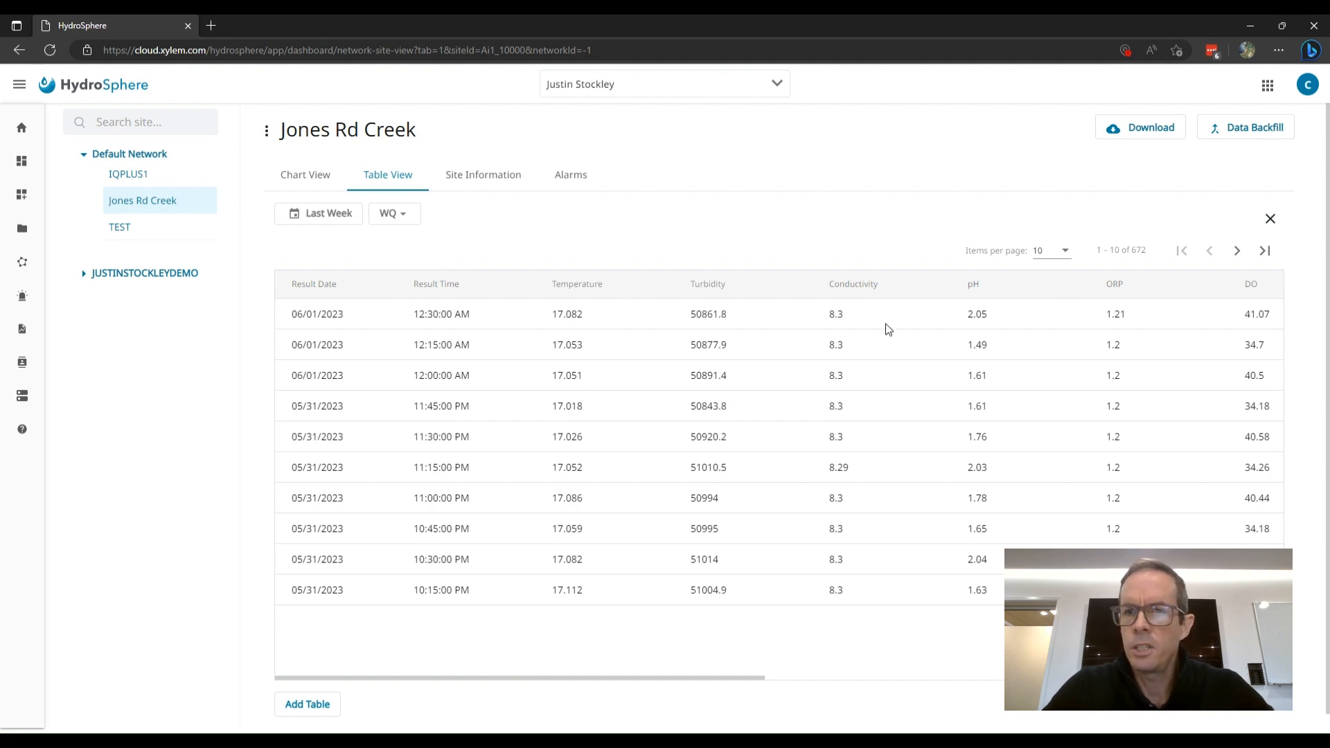
pyautogui.click(1063, 251)
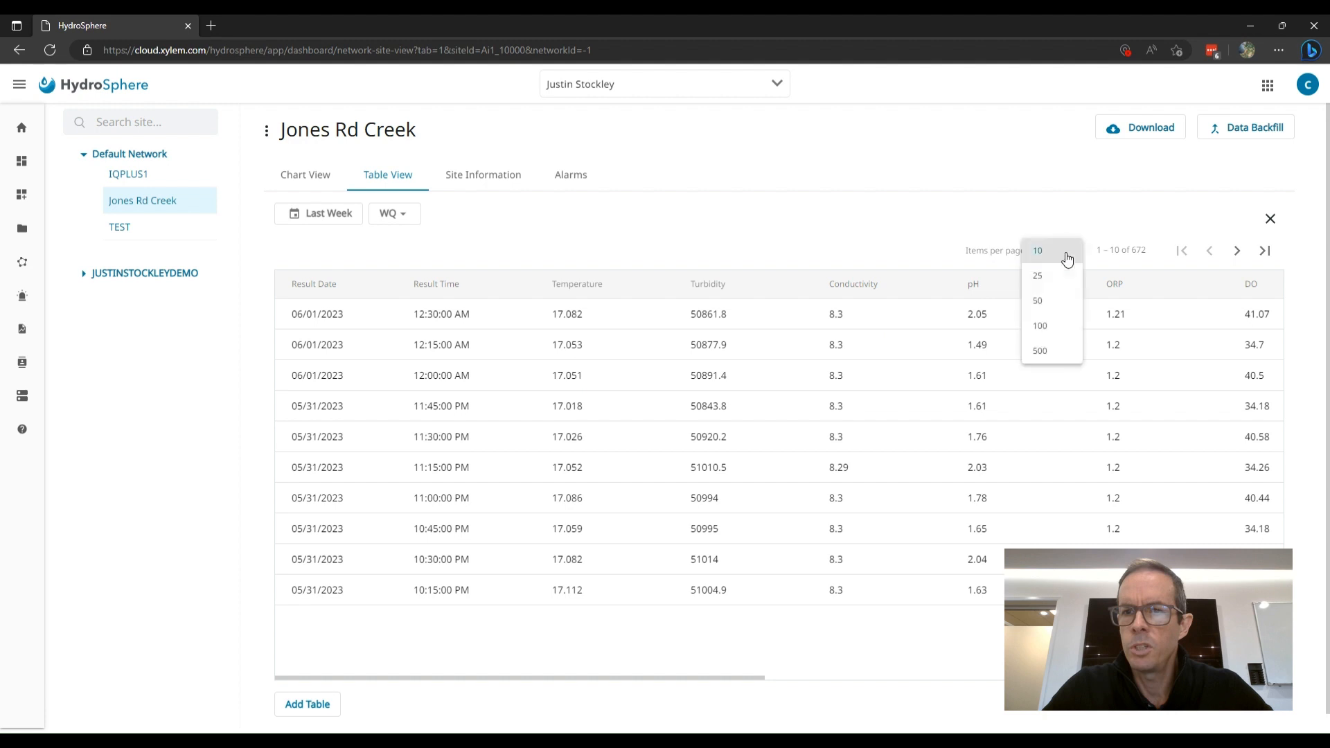
pyautogui.click(1052, 322)
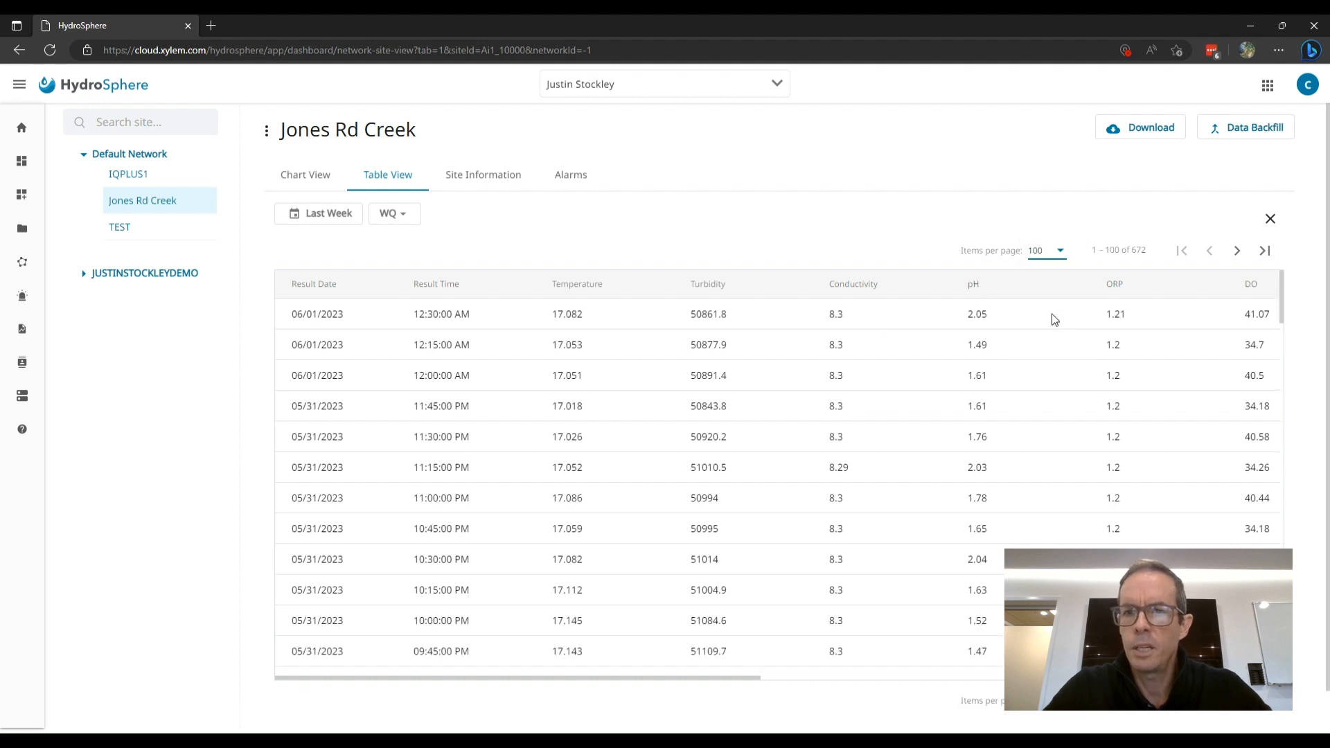
pyautogui.click(1236, 251)
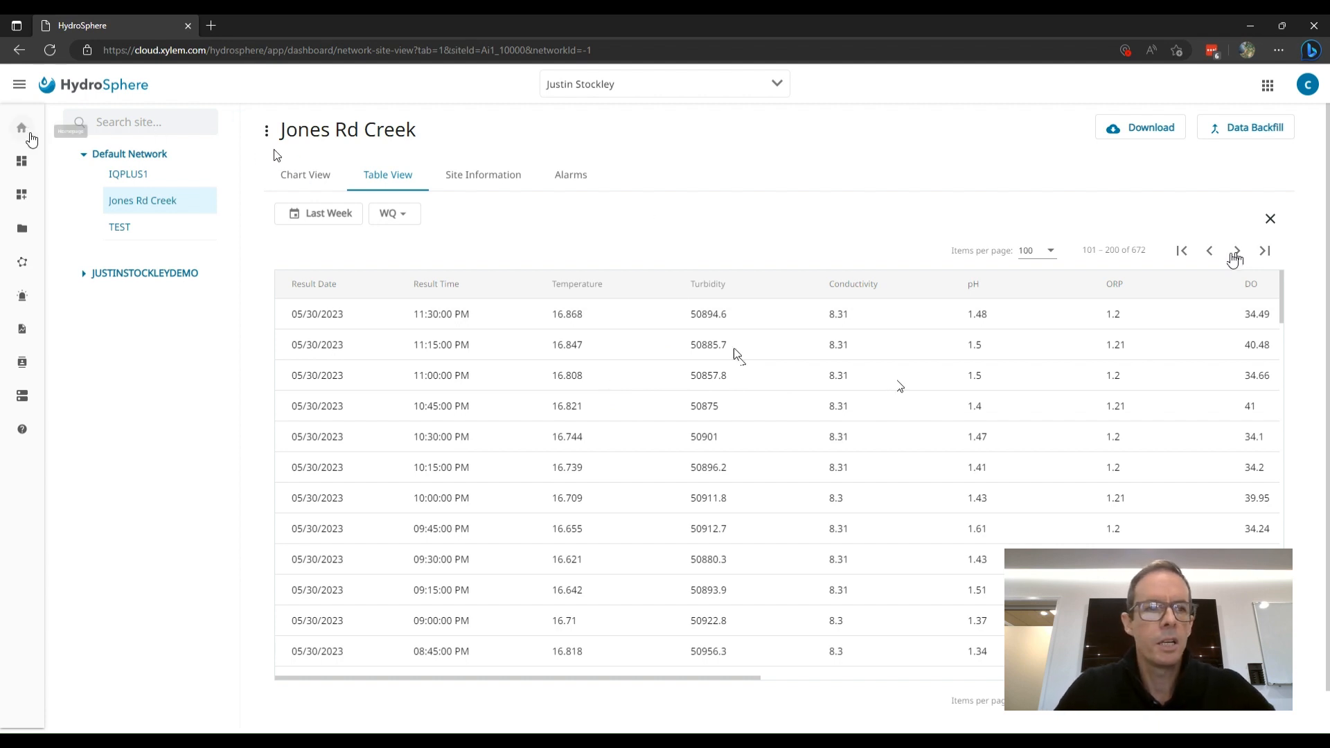
# - Review Jones Rd Creek's latest WQ readings on the homepage map, then reopen the site and view its site information
pyautogui.click(24, 130)
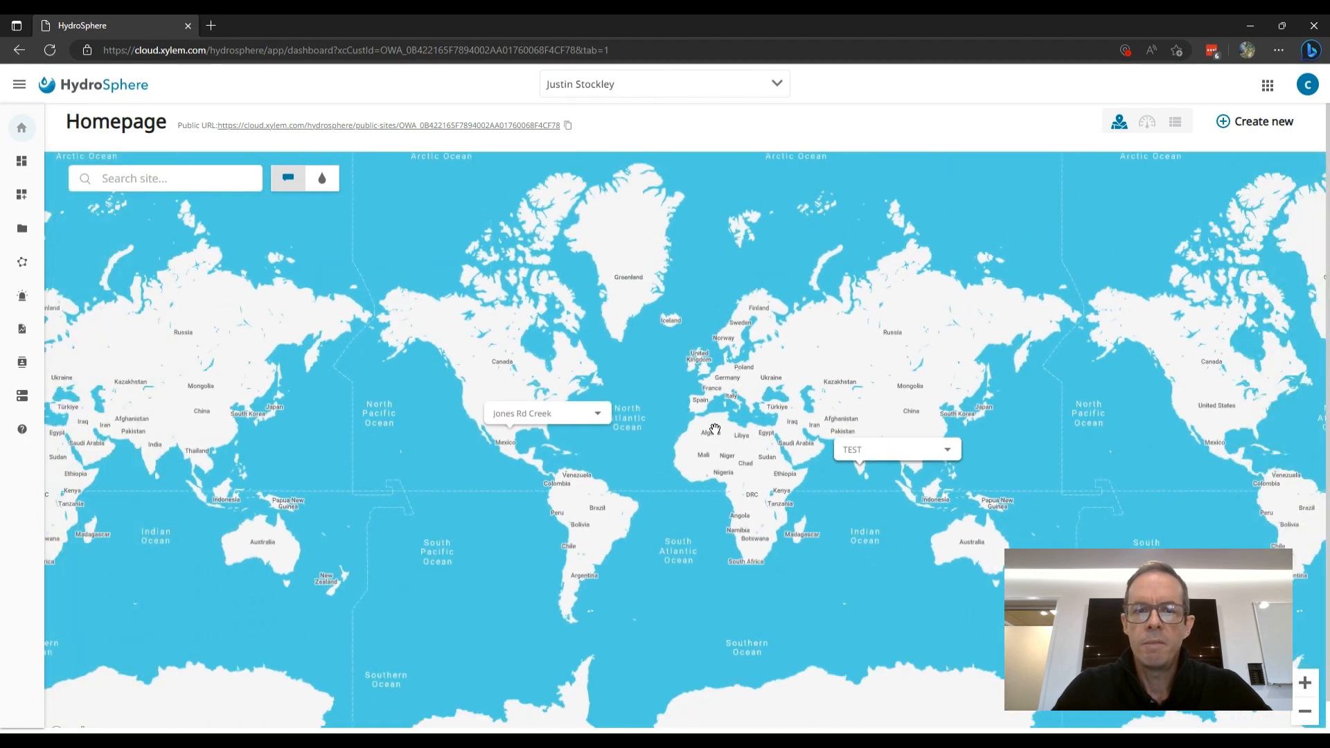
pyautogui.click(597, 414)
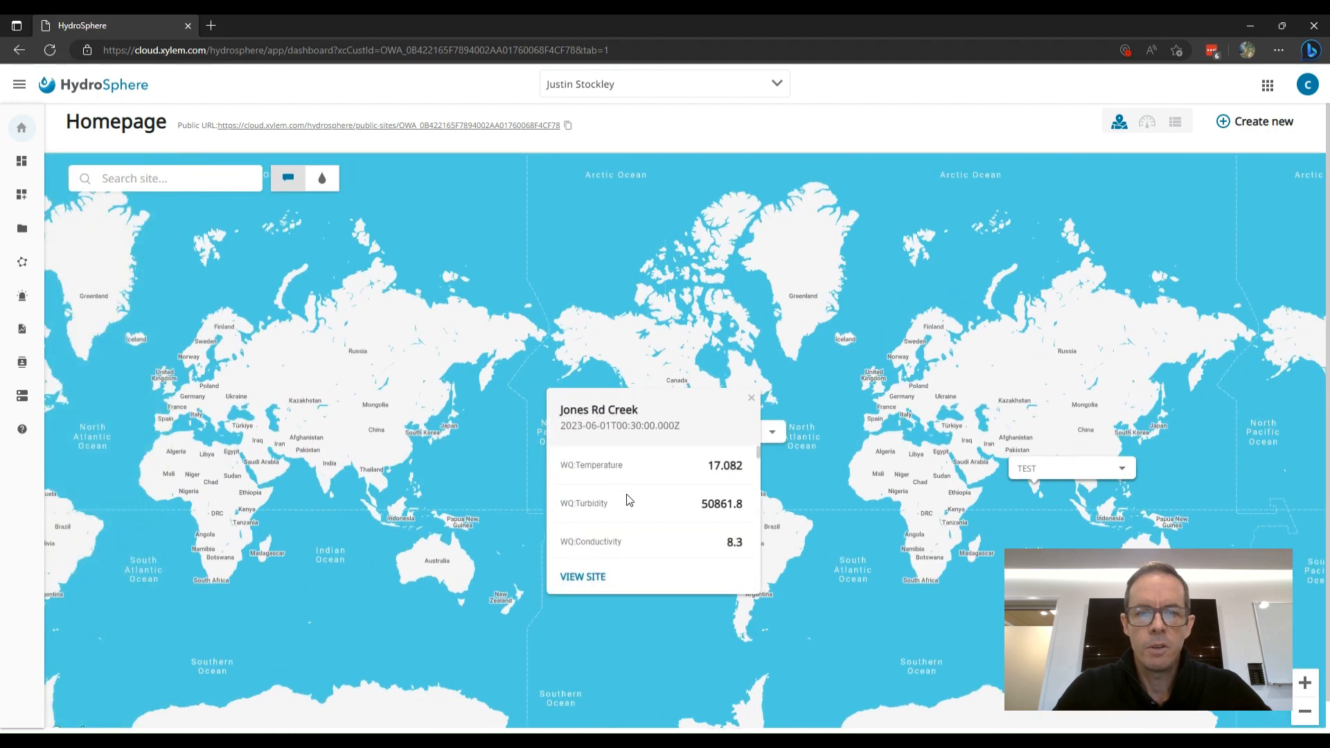
pyautogui.scroll(-5, 628, 499)
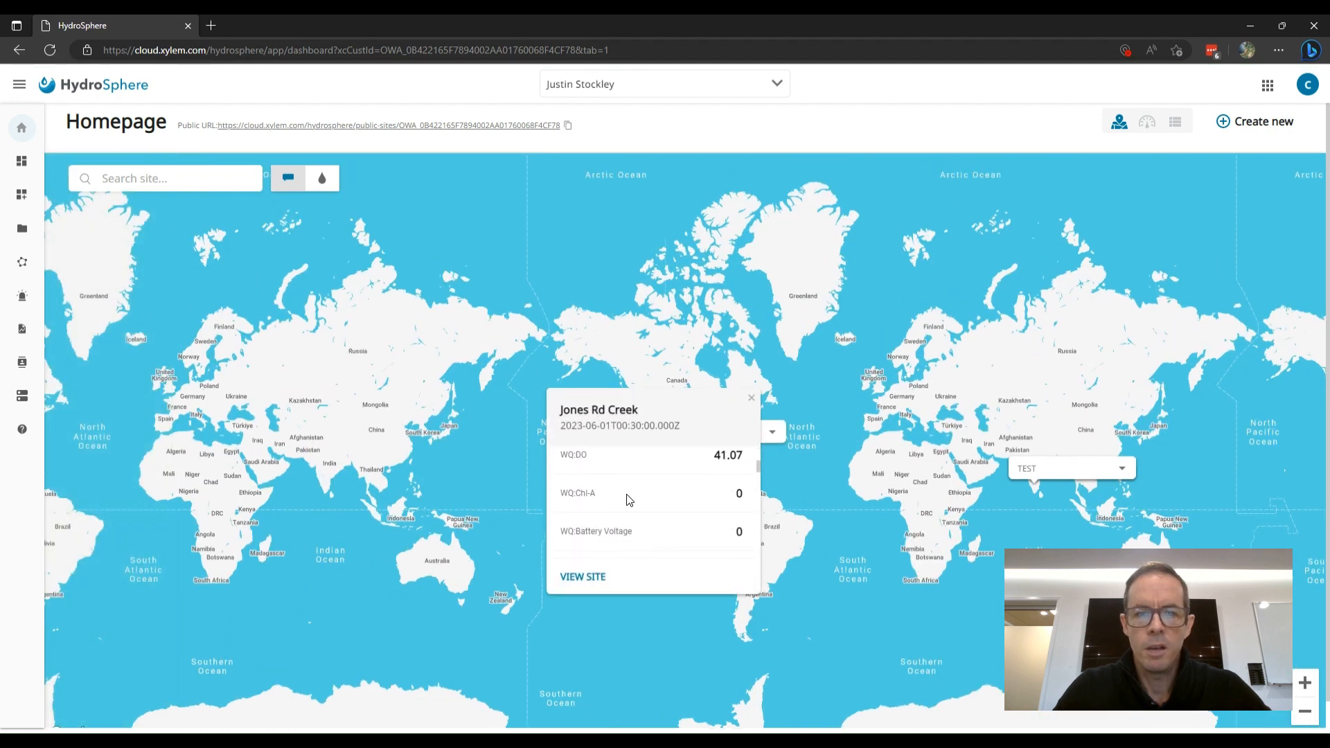
pyautogui.scroll(3, 627, 499)
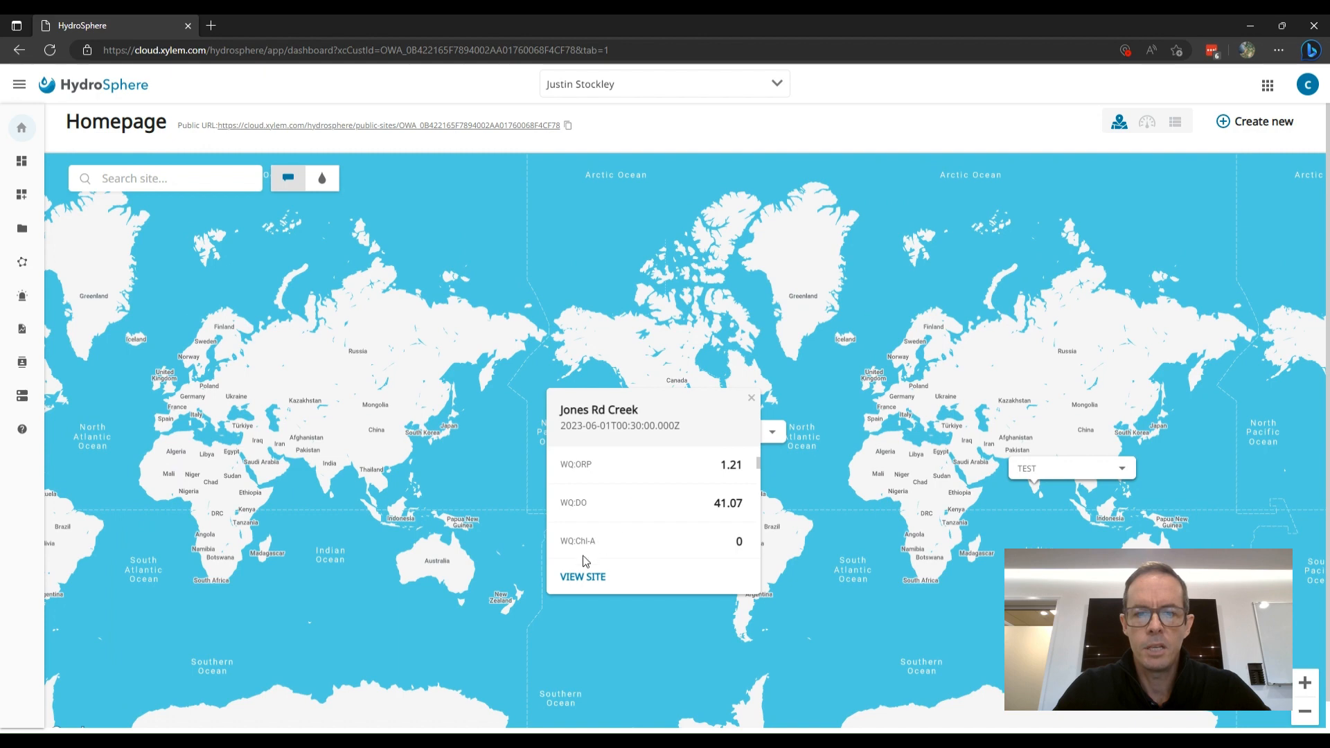
pyautogui.click(583, 577)
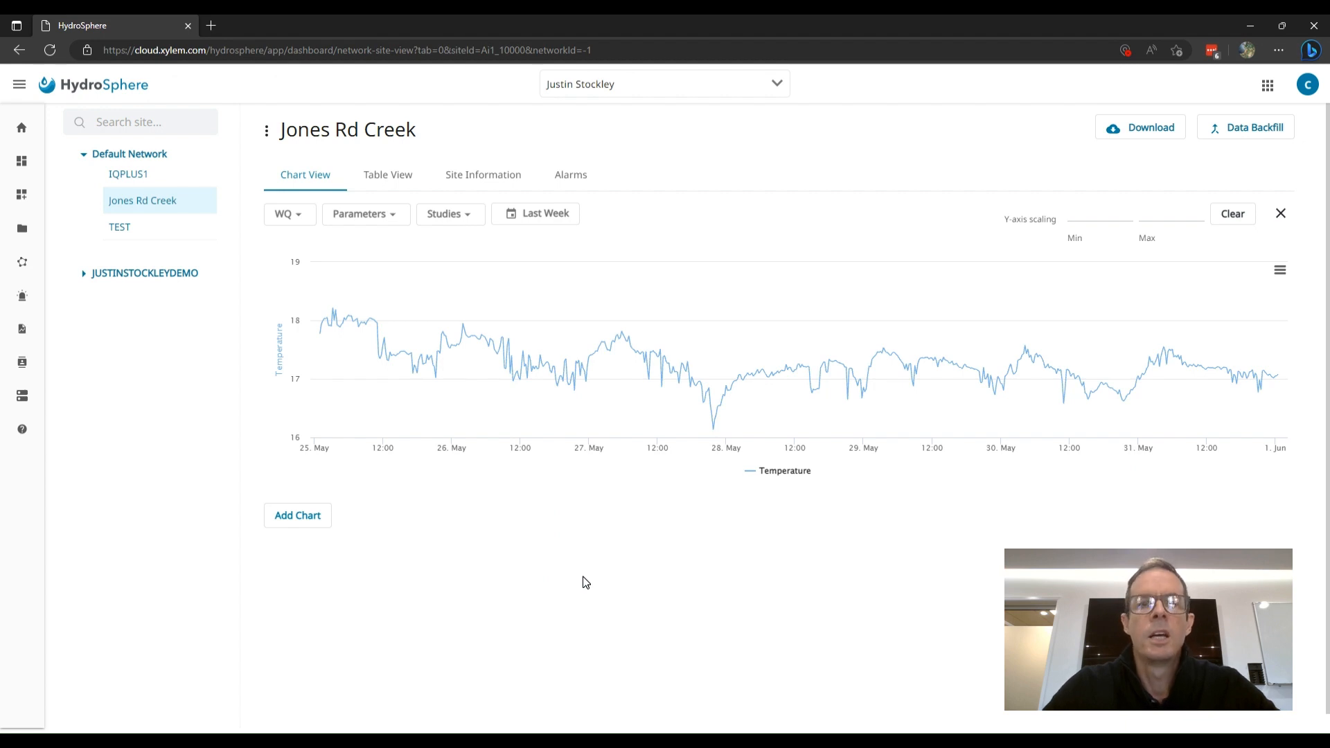
pyautogui.click(486, 177)
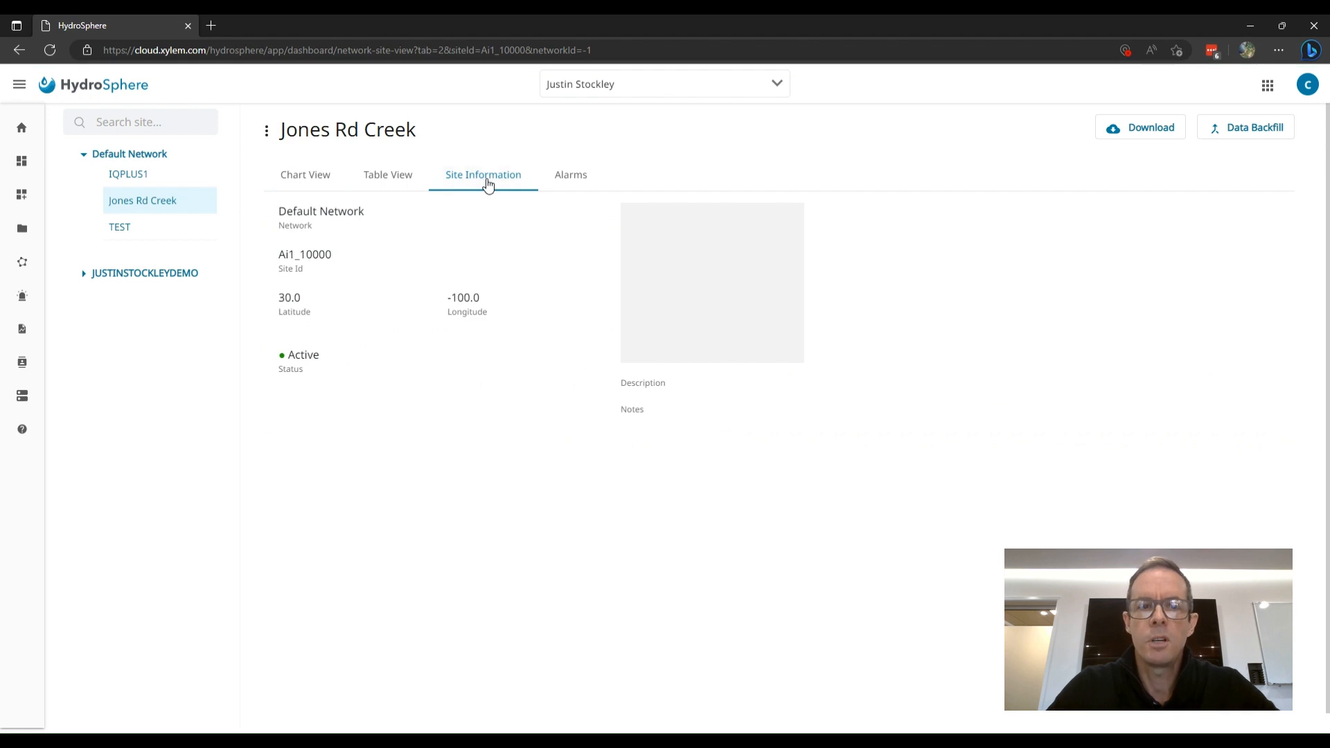